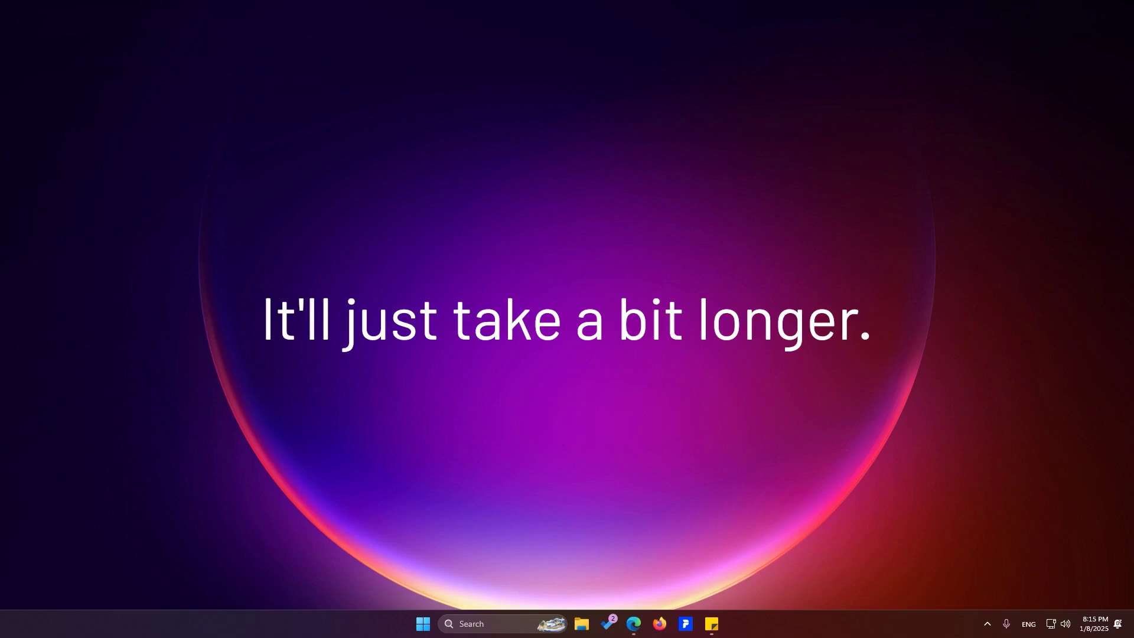
# Launch the RVC web interface by running go-web.bat from the RVC1006Nvidia folder
pyautogui.click(581, 624)
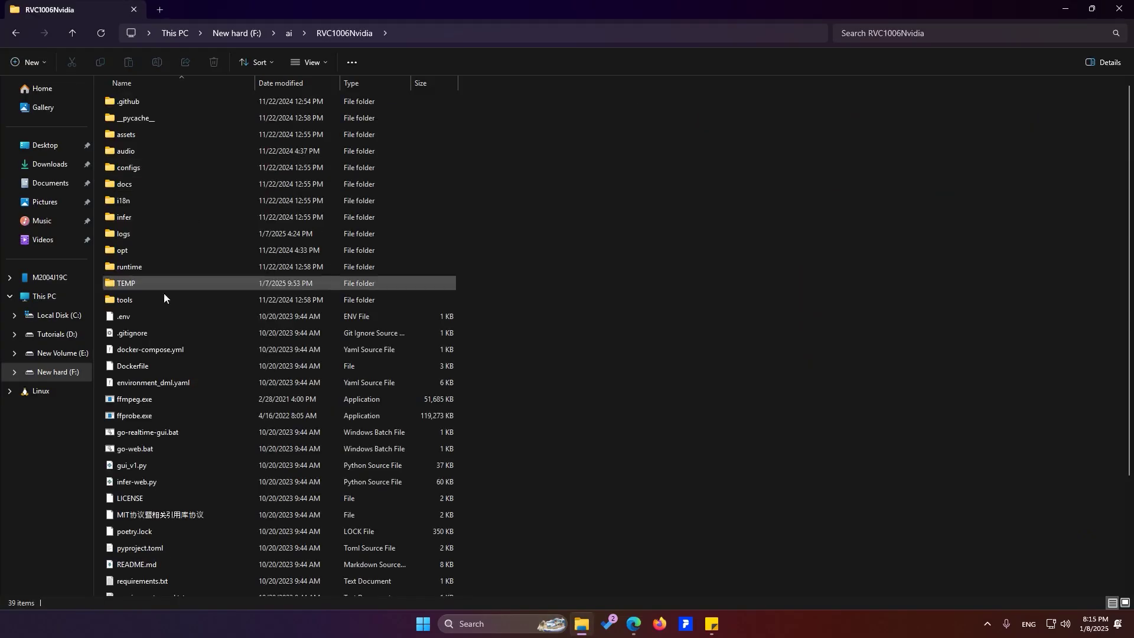
pyautogui.scroll(-3, 130, 421)
pyautogui.doubleClick(139, 309)
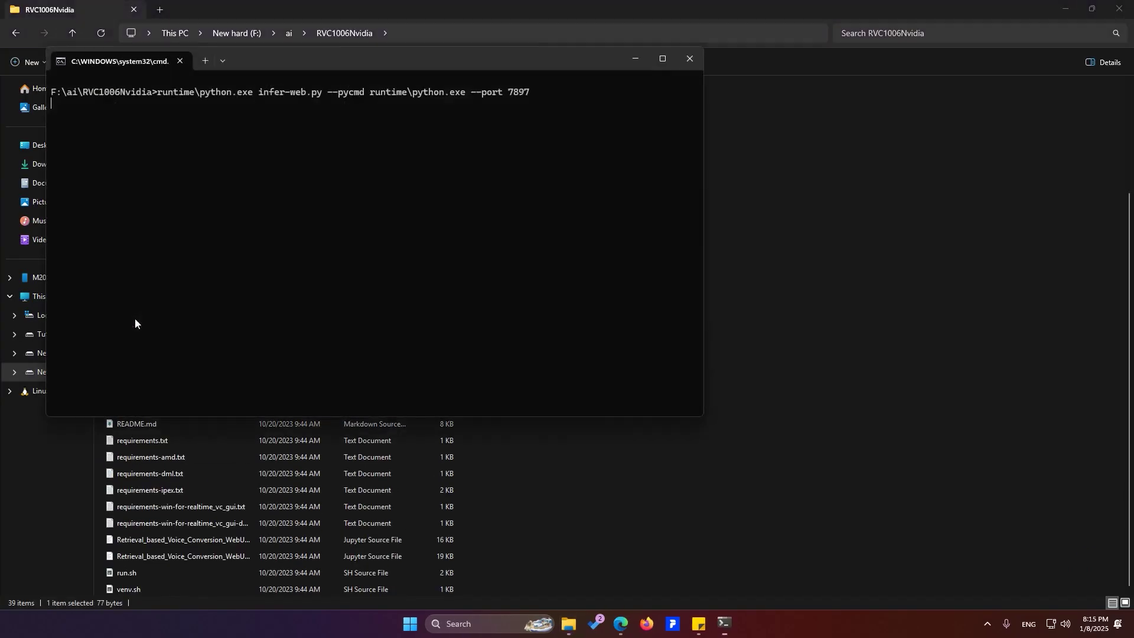
pyautogui.moveTo(367, 56); pyautogui.dragTo(665, 133)
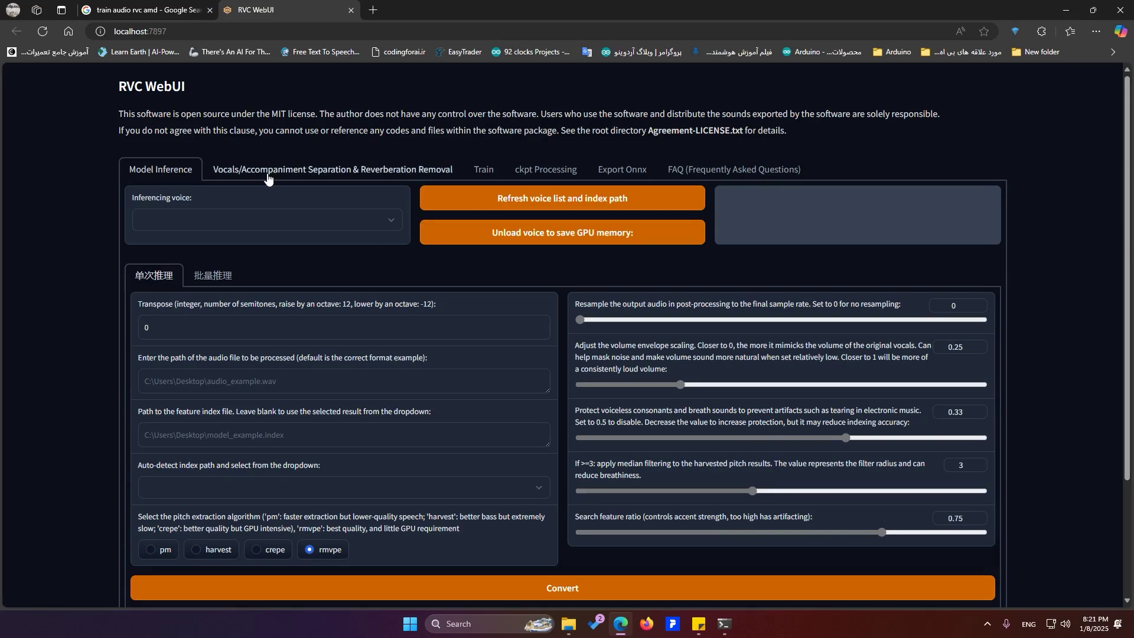
pyautogui.click(267, 176)
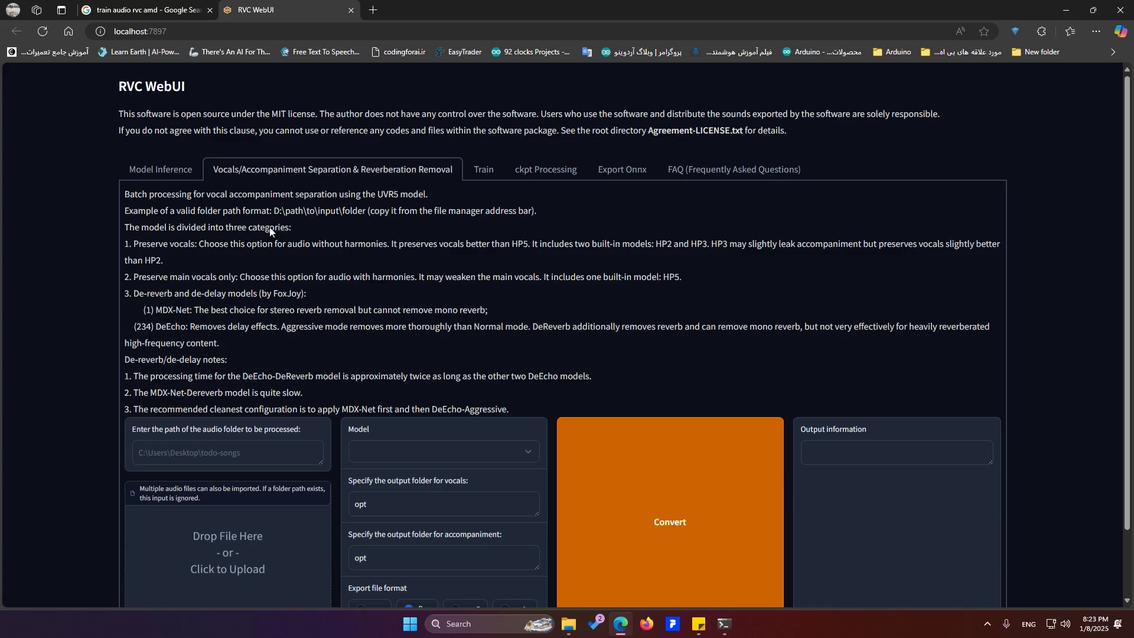
pyautogui.scroll(-2, 248, 386)
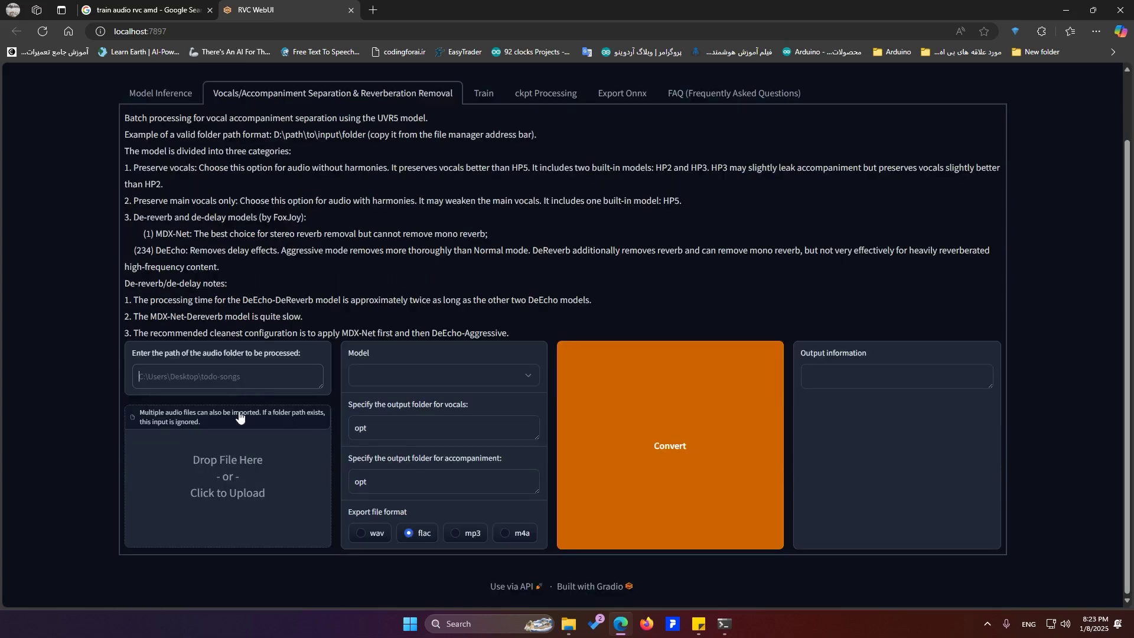
pyautogui.click(264, 381)
pyautogui.click(1068, 7)
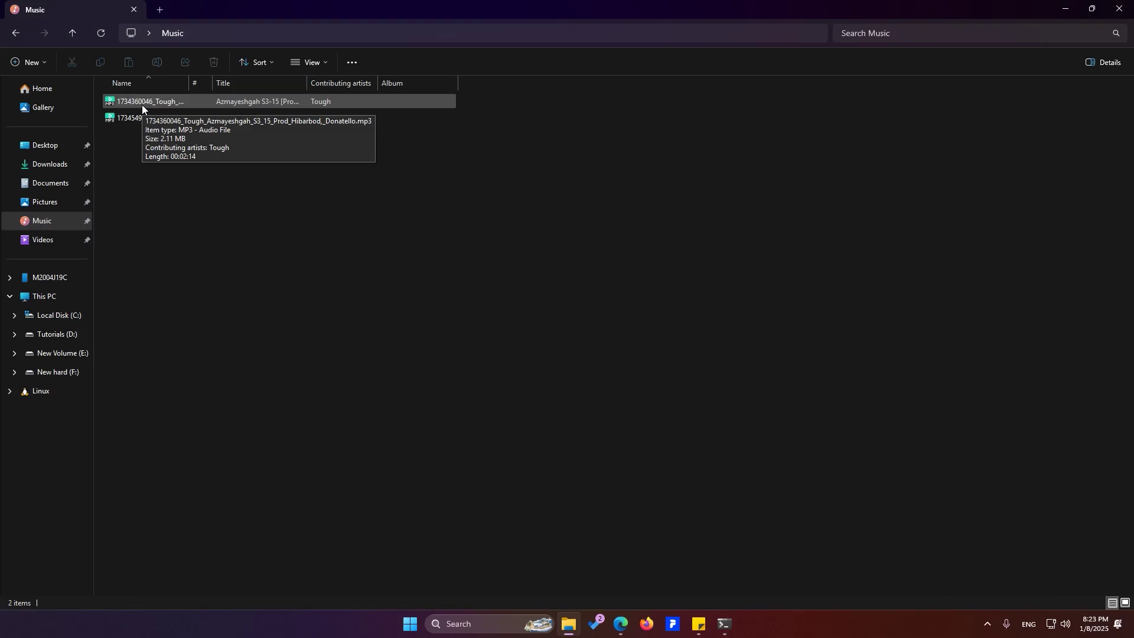
pyautogui.click(142, 104)
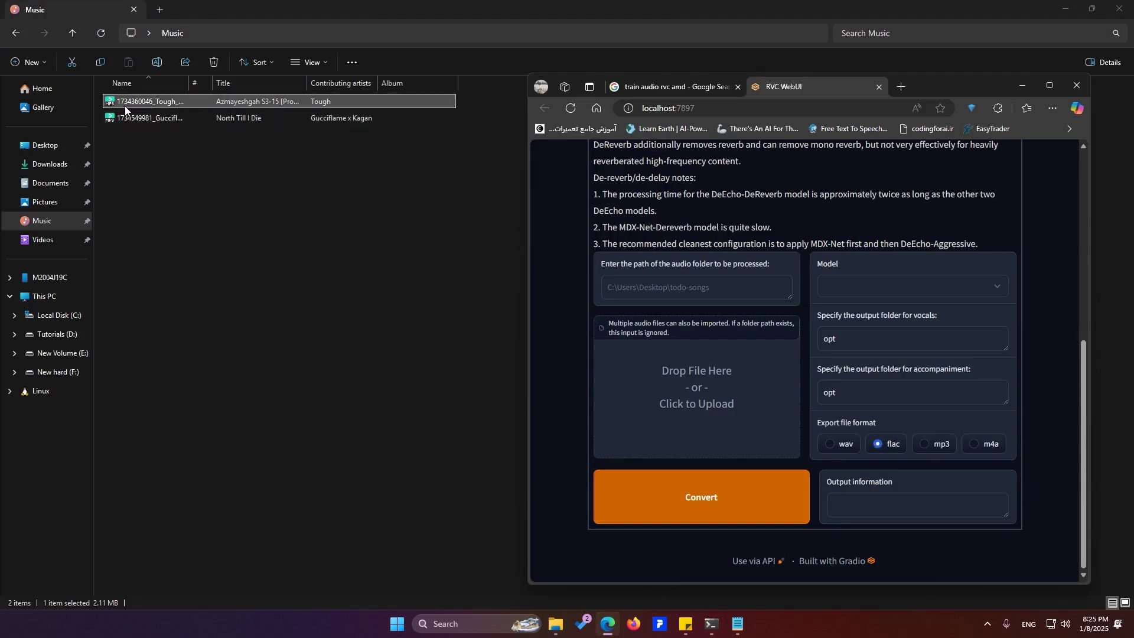
pyautogui.moveTo(129, 105); pyautogui.dragTo(650, 403)
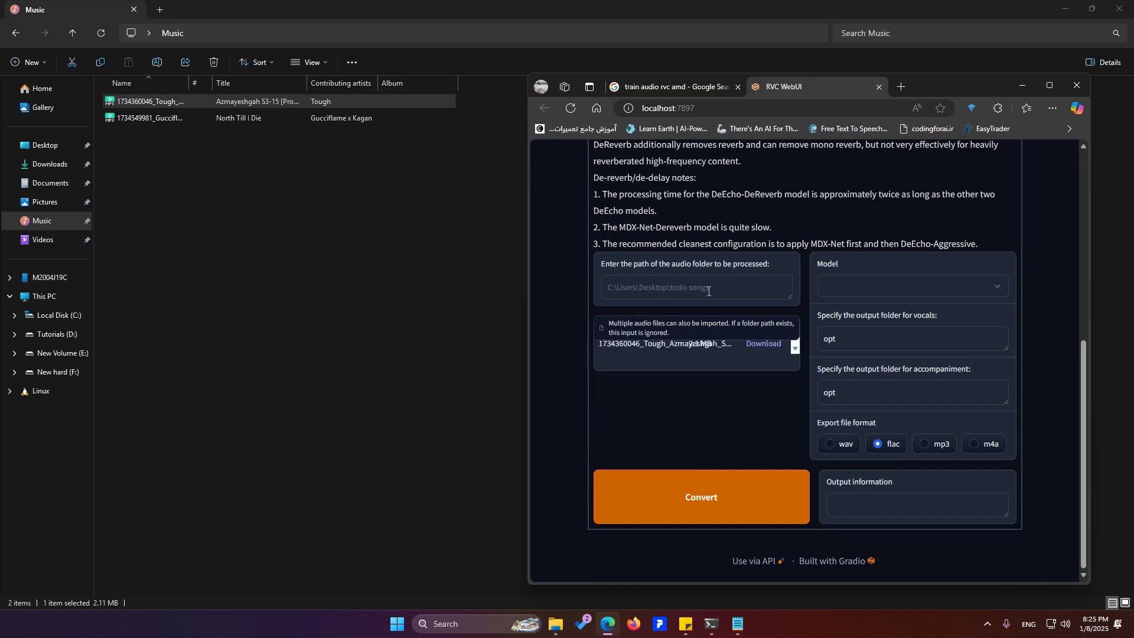
# Clear the default output folder entries for both vocals and accompaniment
pyautogui.doubleClick(837, 340)
pyautogui.press('BackSpace')
pyautogui.doubleClick(873, 396)
pyautogui.press('BackSpace')
# Create a new folder named output on the desktop
pyautogui.press('super+d')
pyautogui.rightClick(722, 184)
pyautogui.moveTo(809, 296)
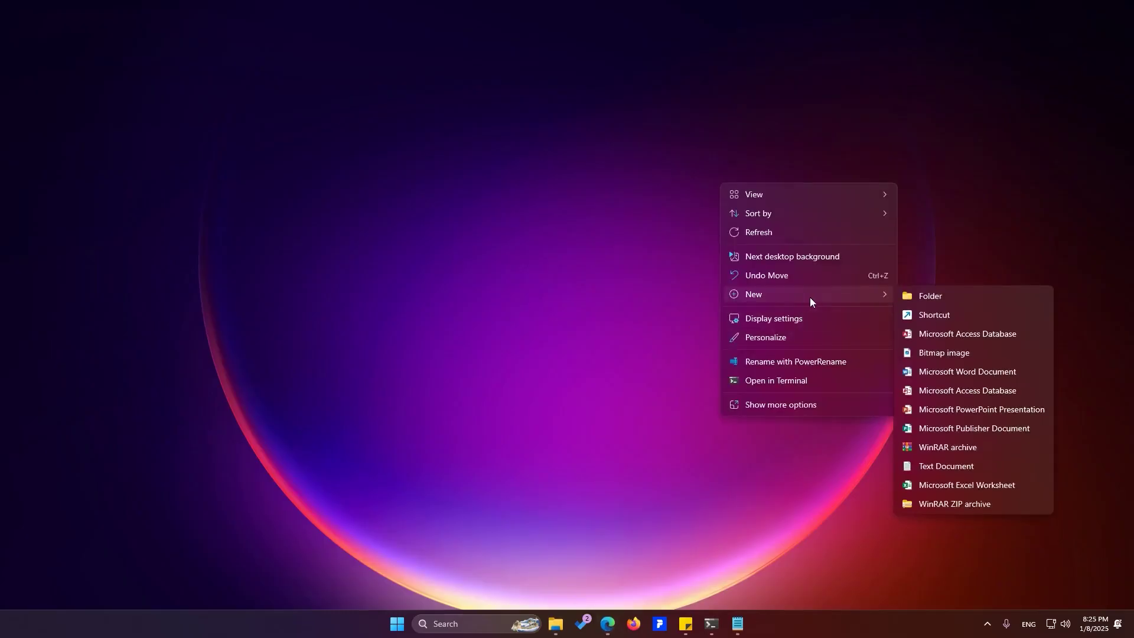
pyautogui.click(912, 296)
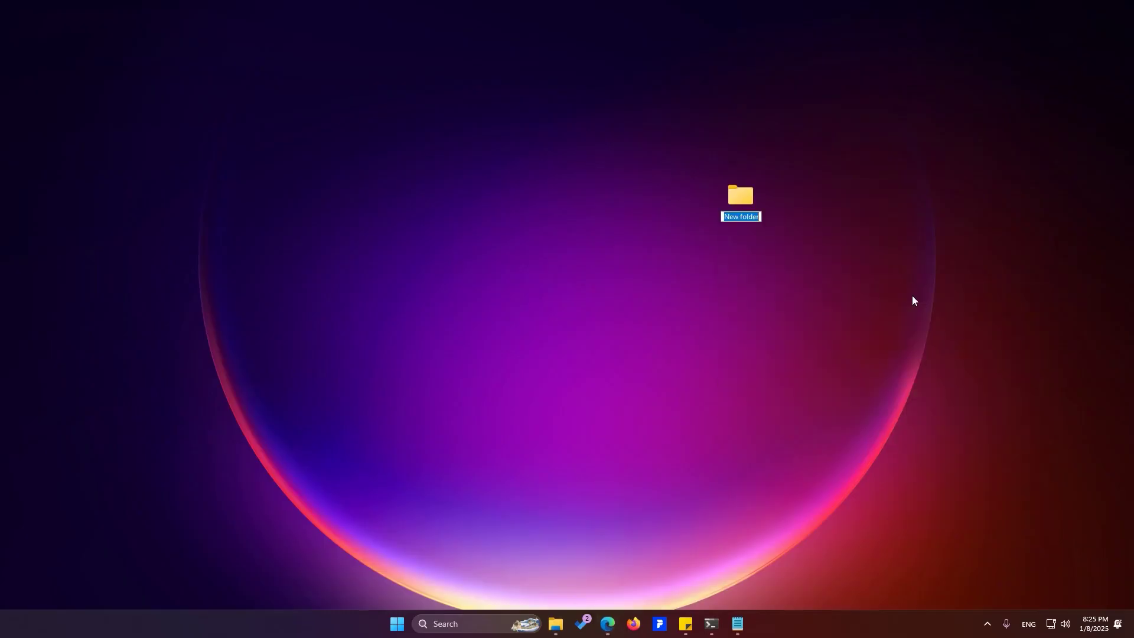
pyautogui.write('output')
pyautogui.press('Return')
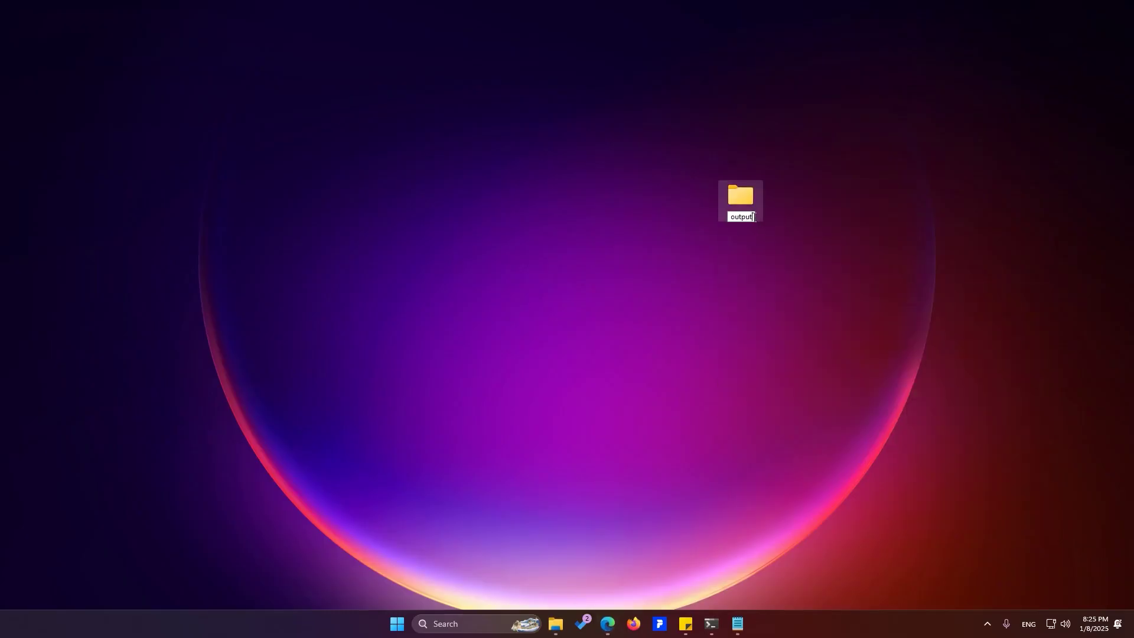
# Copy the path of the desktop output folder and set it as the output location for both vocals and accompaniment
pyautogui.doubleClick(752, 218)
pyautogui.hotkey('ctrl', 'l')
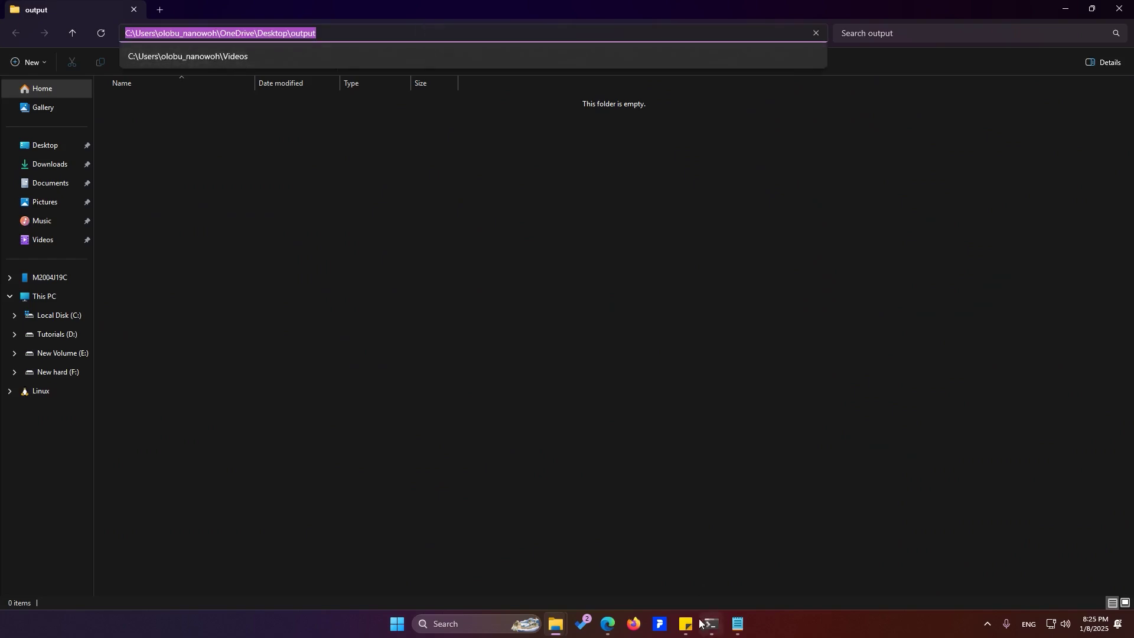
pyautogui.hotkey('ctrl', 'c')
pyautogui.click(607, 623)
pyautogui.click(915, 345)
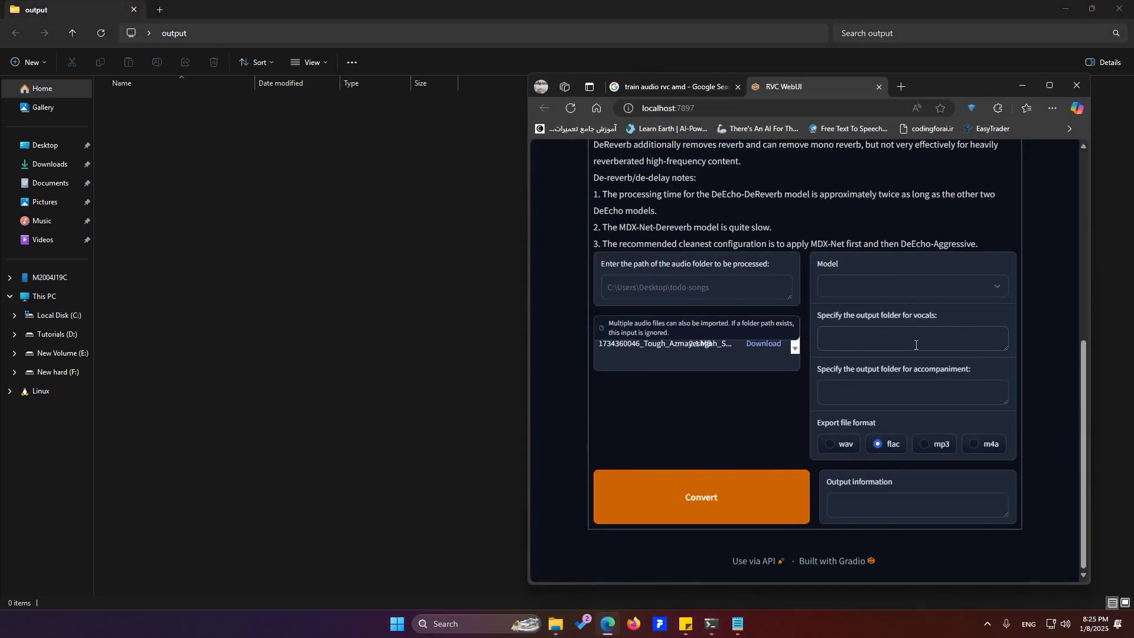
pyautogui.hotkey('ctrl', 'v')
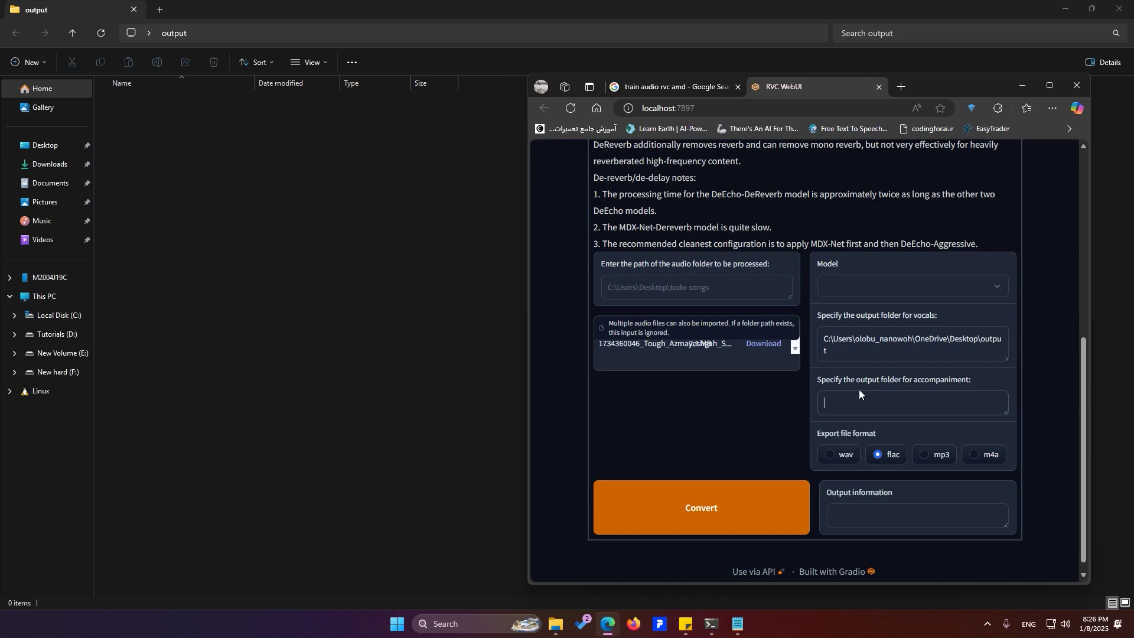
pyautogui.hotkey('ctrl', 'v')
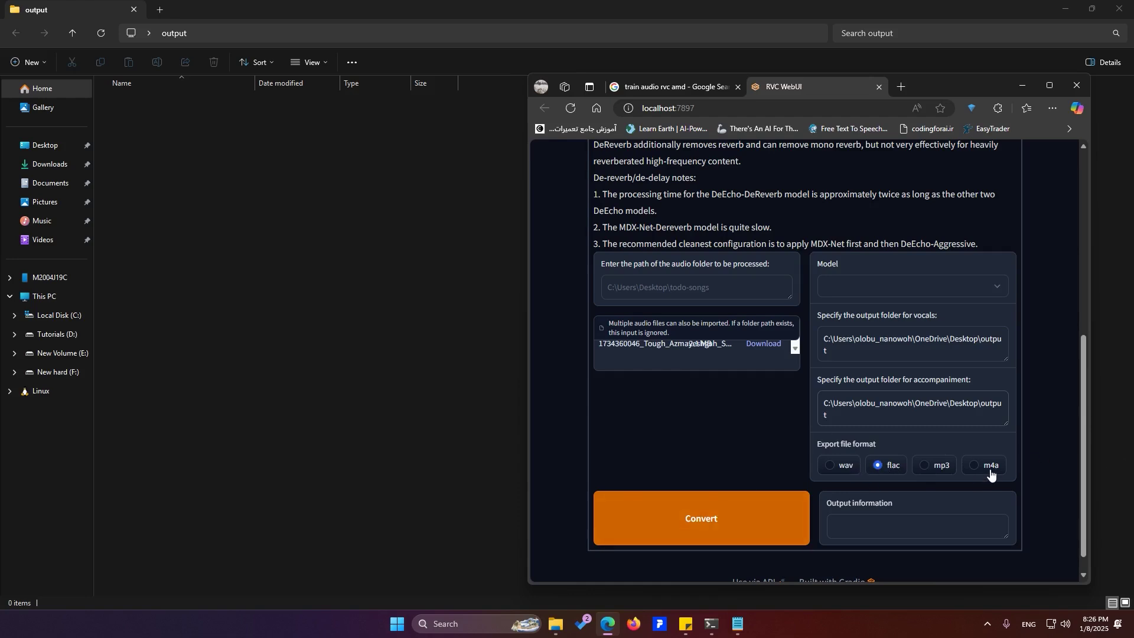
# Set the export file format to wav and choose the HP2_all_vocals model
pyautogui.click(838, 468)
pyautogui.scroll(2, 886, 413)
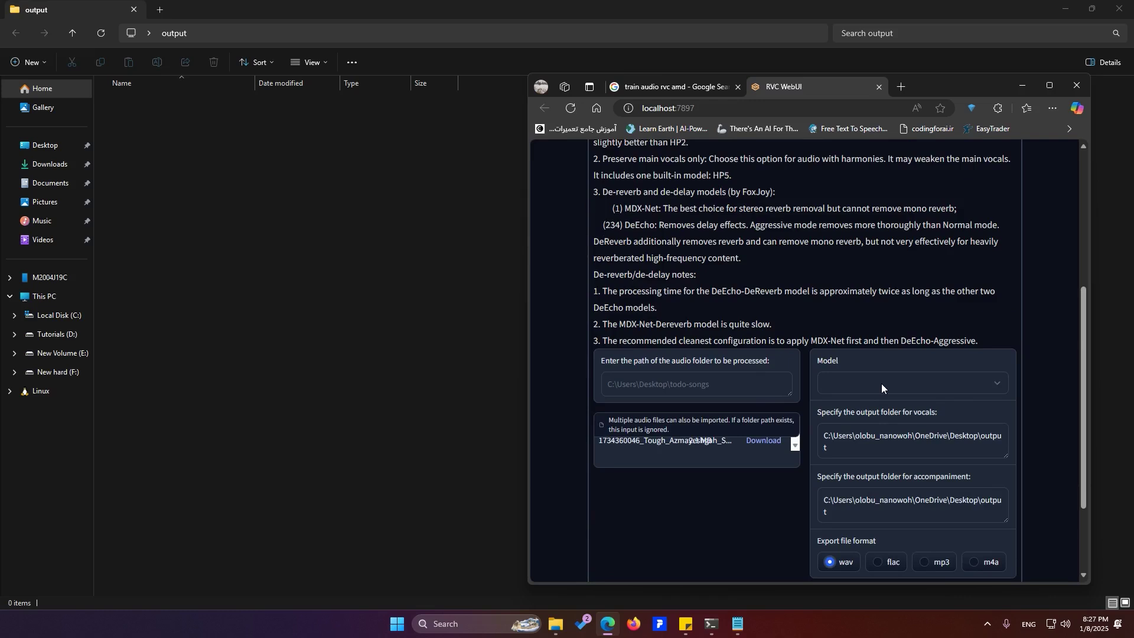
pyautogui.click(881, 384)
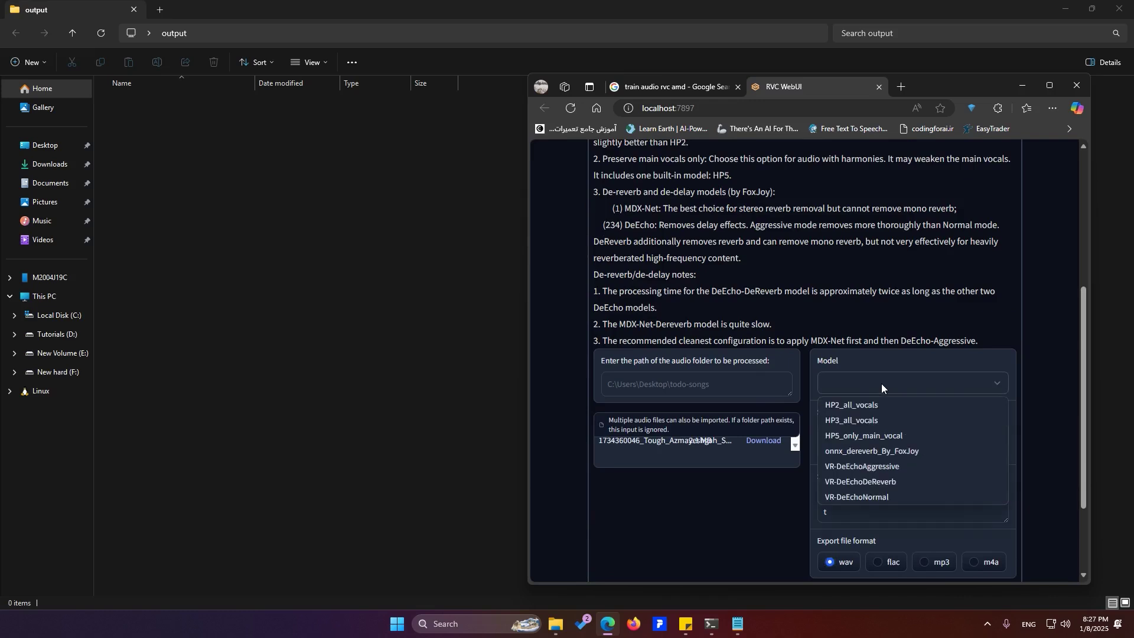
pyautogui.click(838, 406)
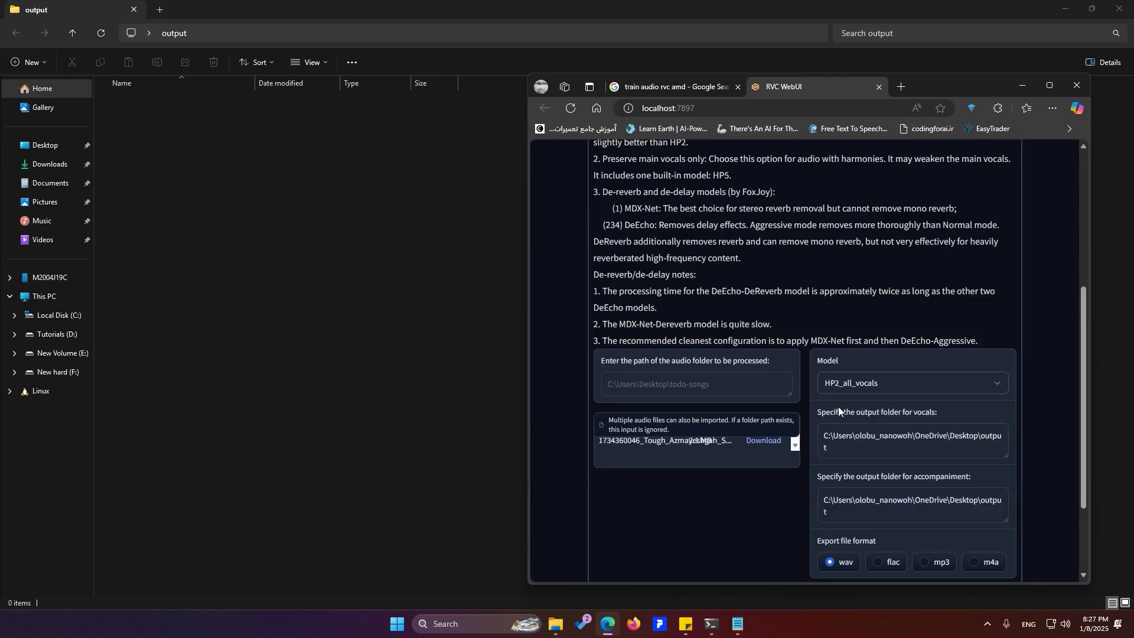
# Examine the descriptions of the separation models, including HP2, HP3 and HP5, and review the available model options
pyautogui.click(916, 387)
pyautogui.scroll(3, 624, 287)
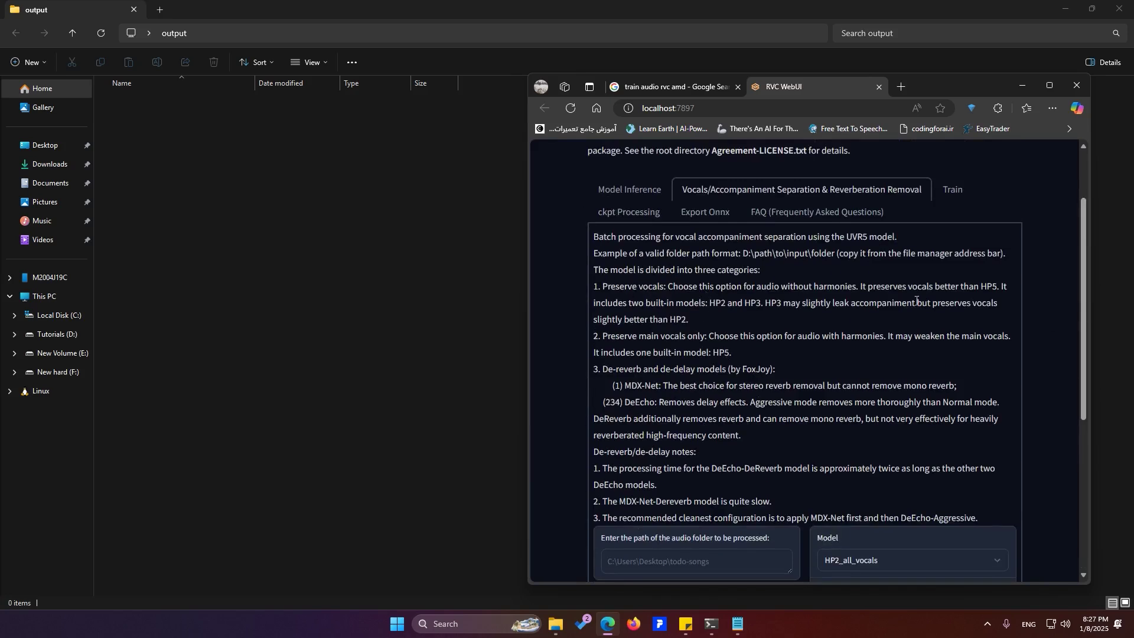
pyautogui.doubleClick(777, 305)
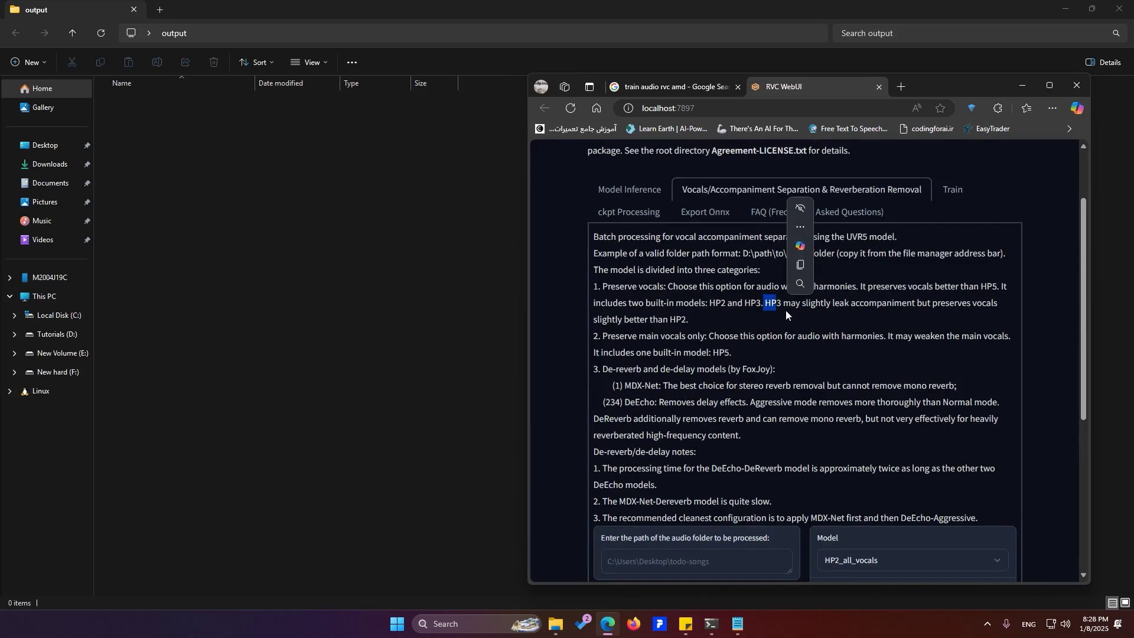
pyautogui.click(855, 305)
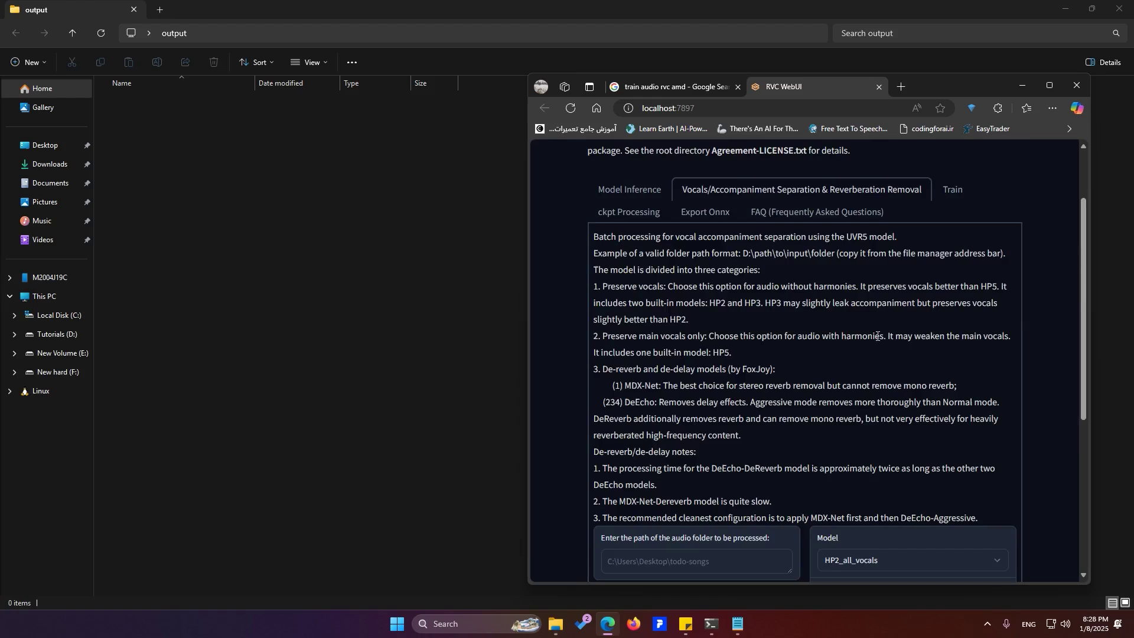
pyautogui.scroll(-4, 877, 336)
pyautogui.click(867, 328)
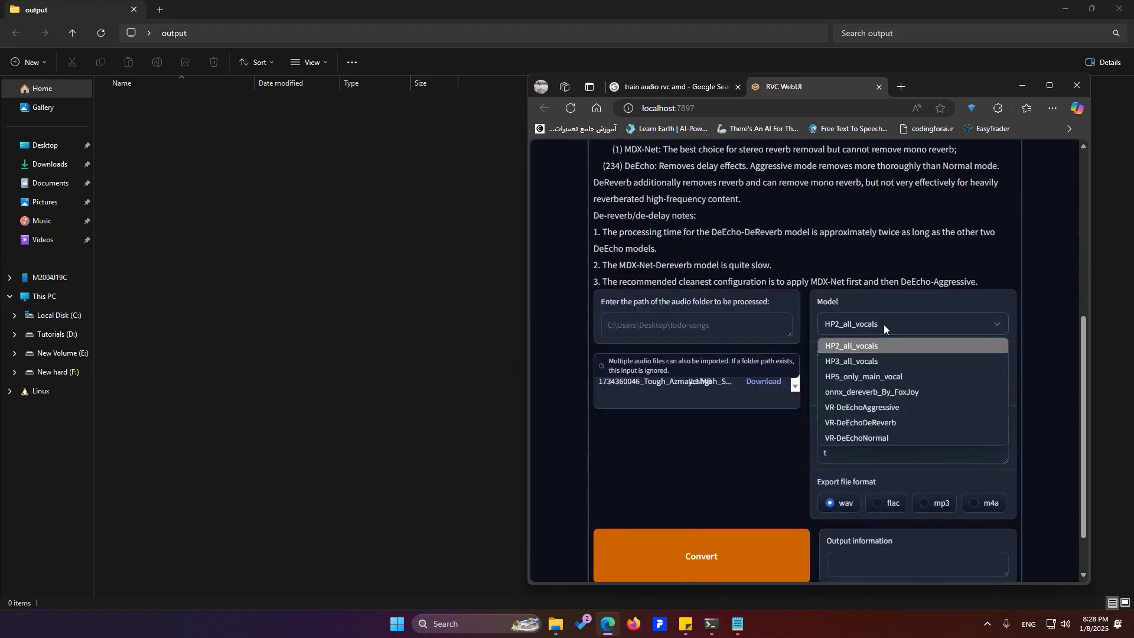
pyautogui.click(883, 325)
pyautogui.click(883, 324)
pyautogui.click(671, 412)
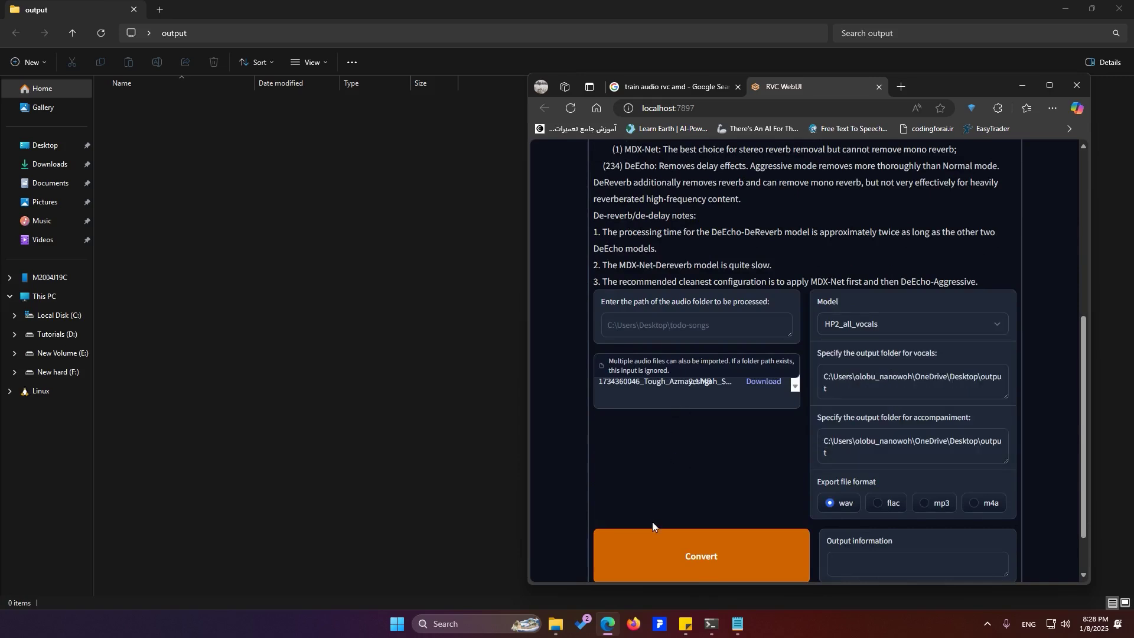
# Start the vocal separation of the loaded MP3 with the chosen settings
pyautogui.click(715, 558)
pyautogui.scroll(-1, 767, 490)
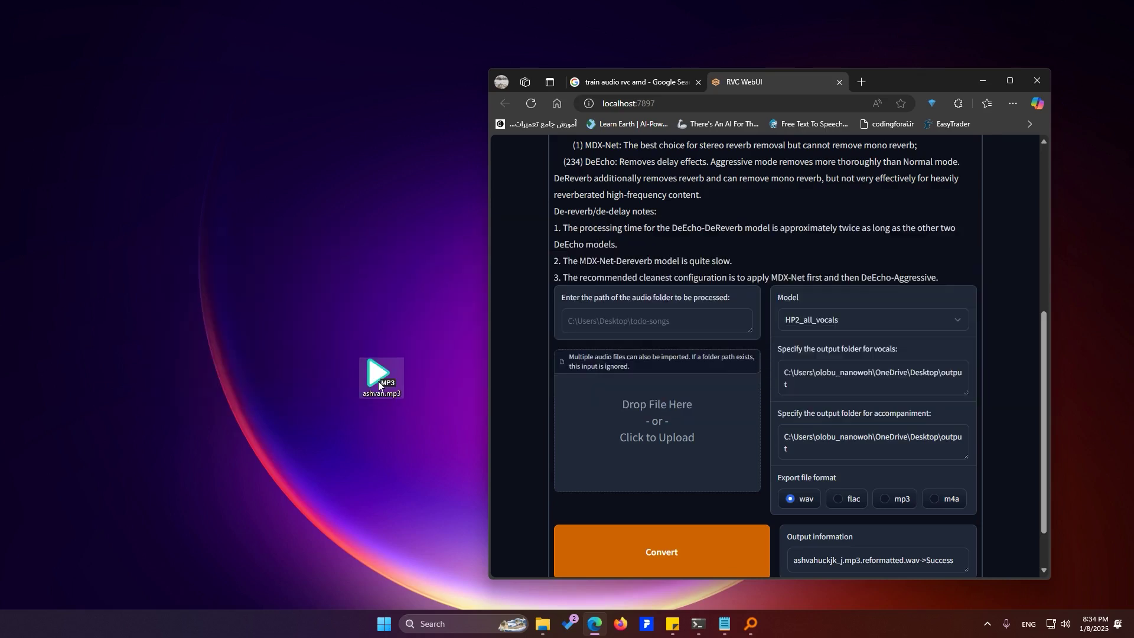
# Load ashvan.mp3 from the desktop as the input audio and run the conversion
pyautogui.moveTo(378, 381); pyautogui.dragTo(703, 438)
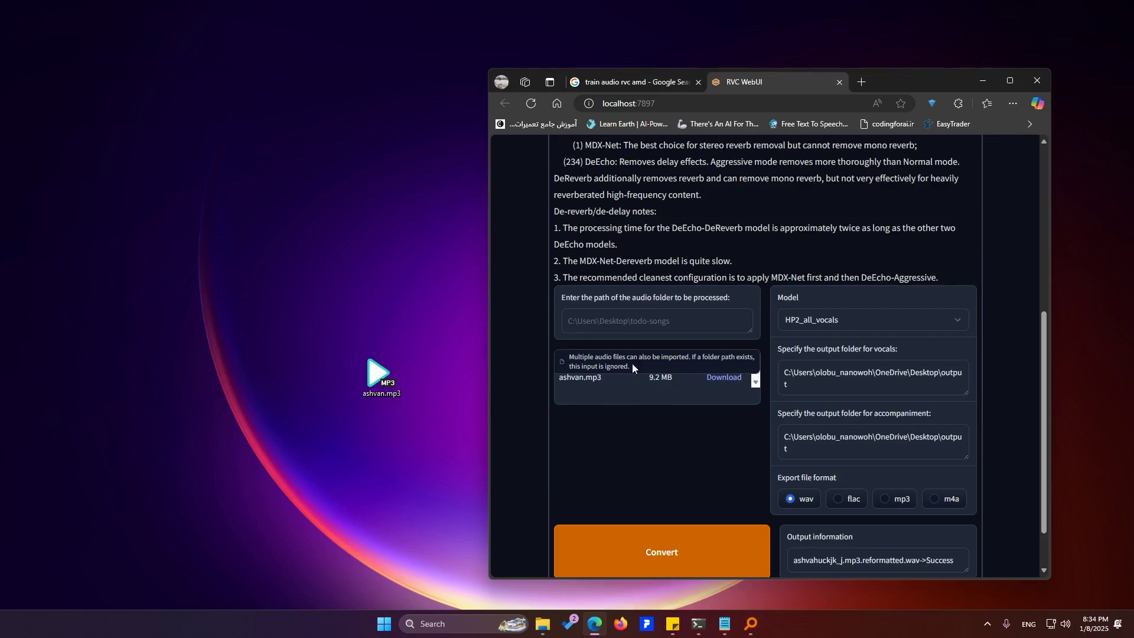
pyautogui.click(751, 361)
pyautogui.moveTo(369, 373); pyautogui.dragTo(588, 431)
pyautogui.click(667, 537)
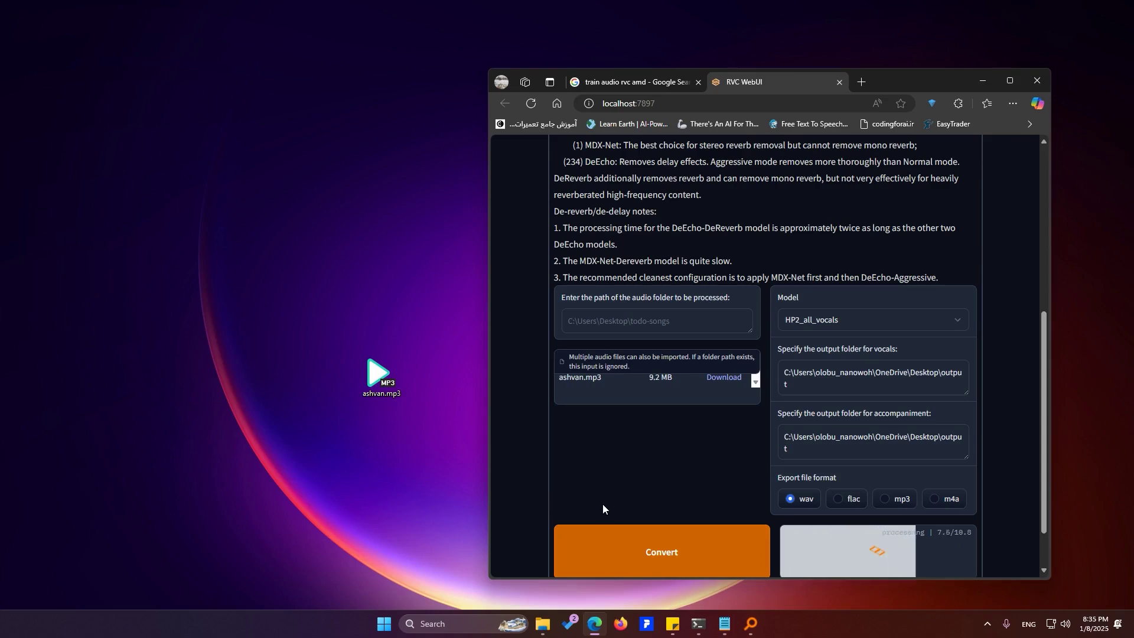
# Check the conversion log in the command window, and minimize it and the browser
pyautogui.click(698, 624)
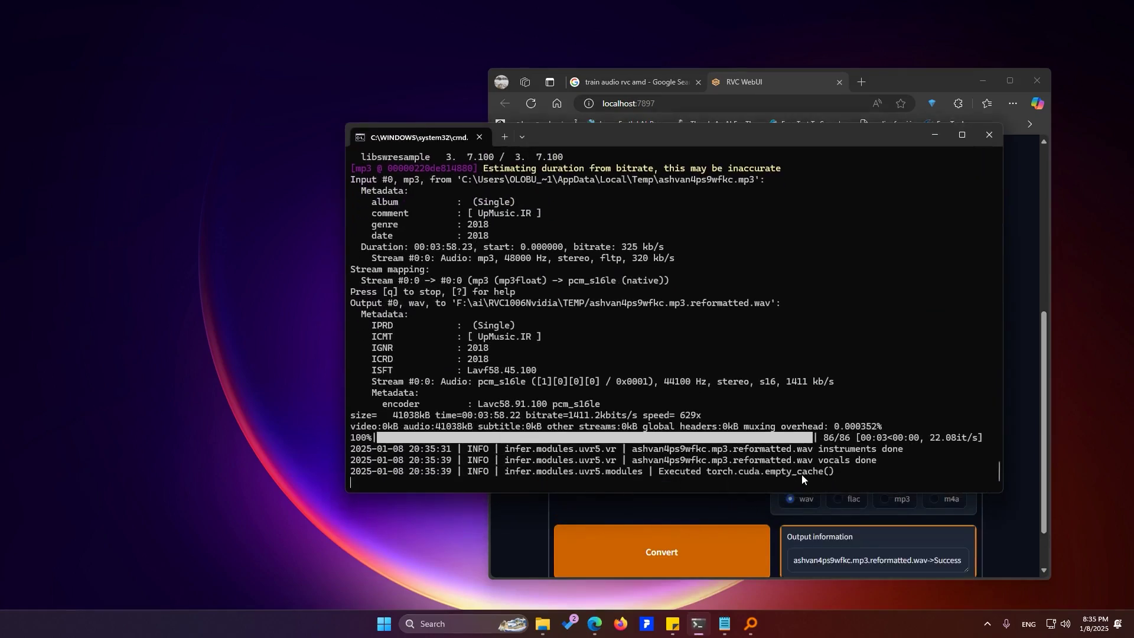
pyautogui.click(933, 136)
pyautogui.click(982, 80)
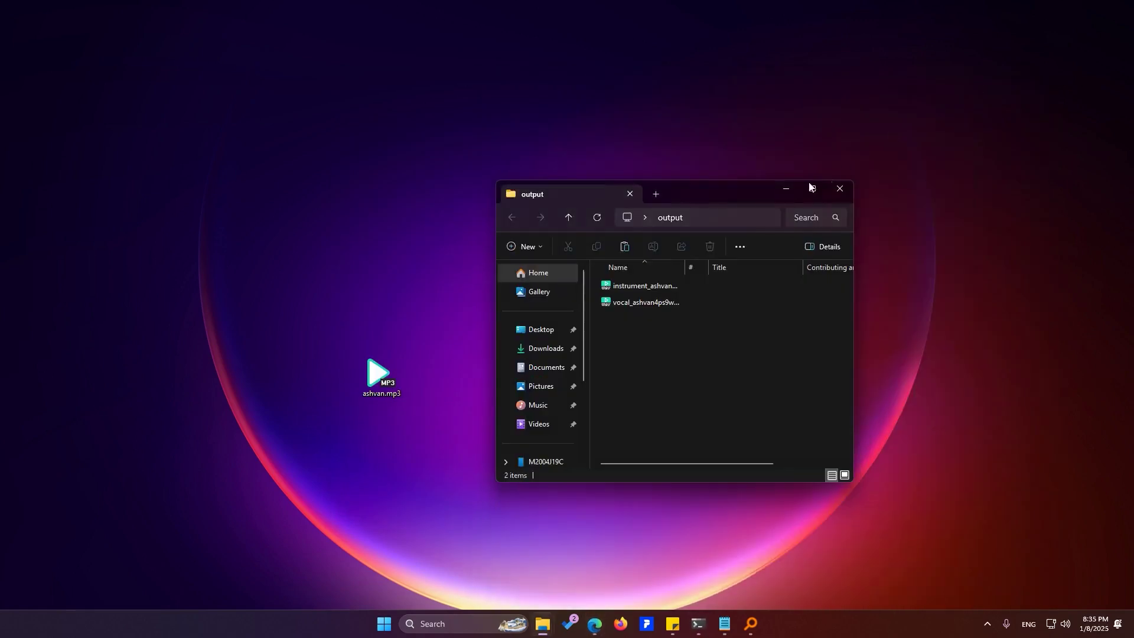
# Play the separated vocal_ashvan WAV file from the output folder, pause playback and close the player
pyautogui.doubleClick(633, 306)
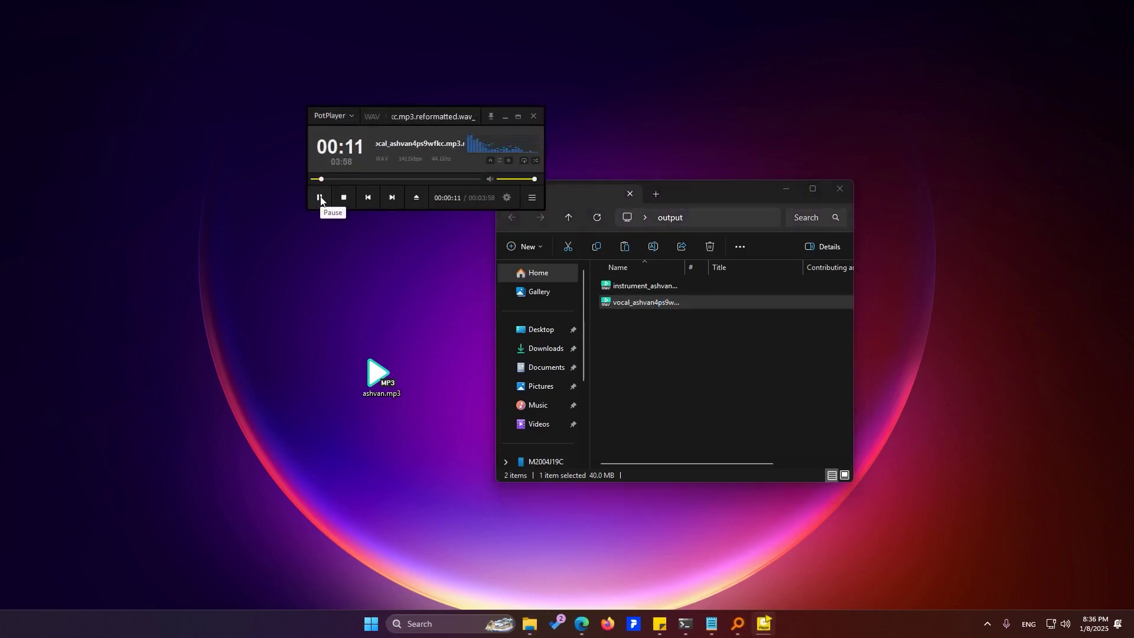
pyautogui.click(319, 201)
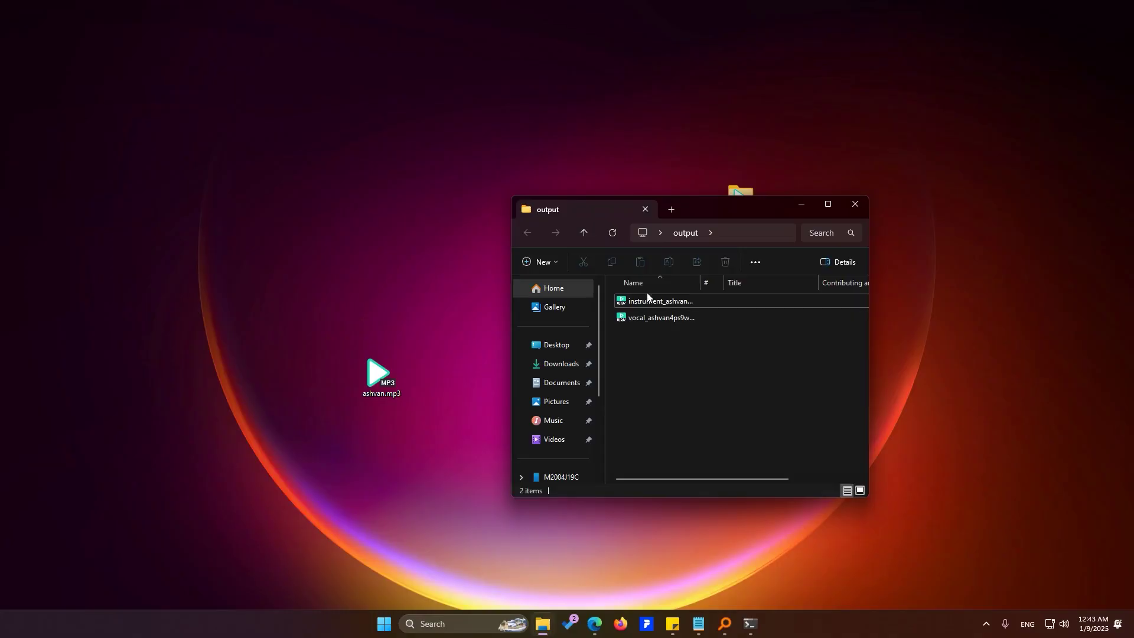
pyautogui.click(646, 321)
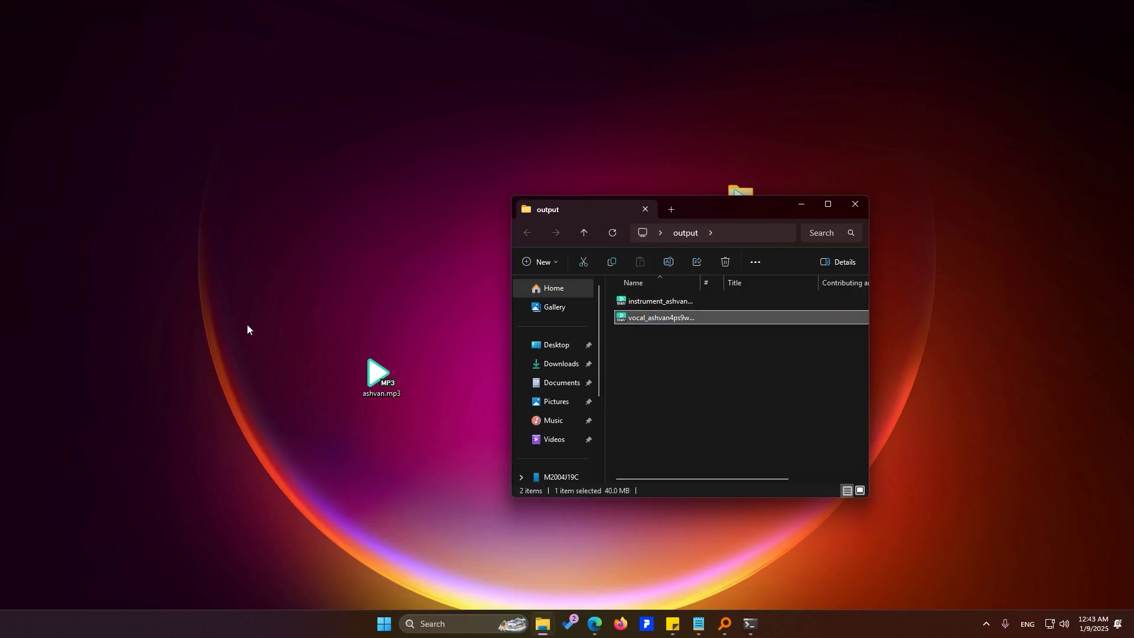
pyautogui.press('Return')
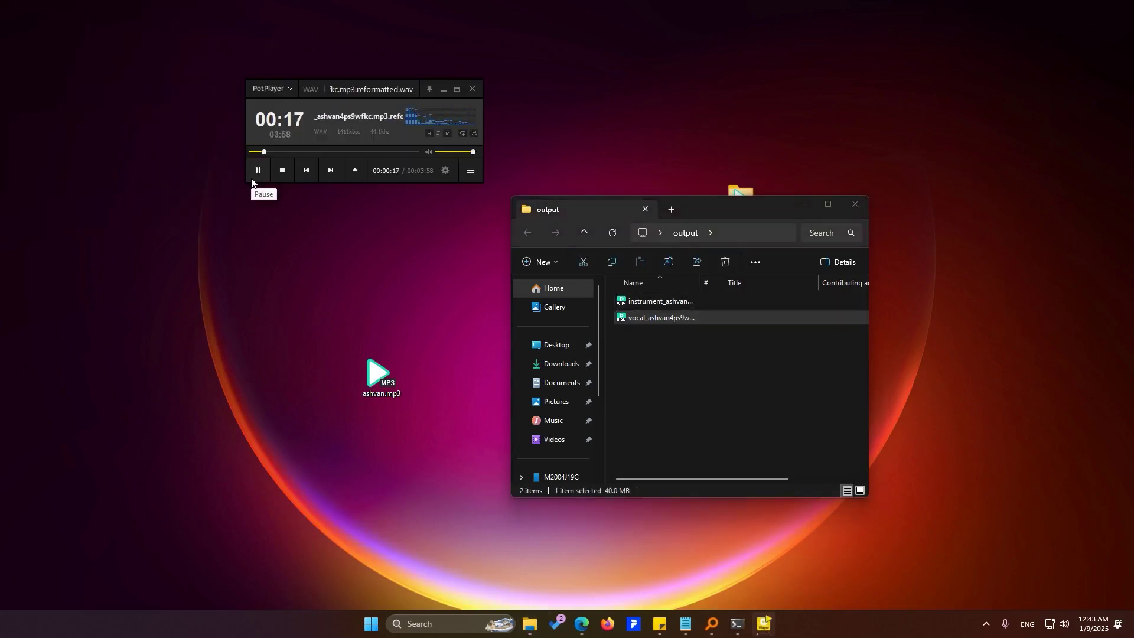
pyautogui.click(258, 171)
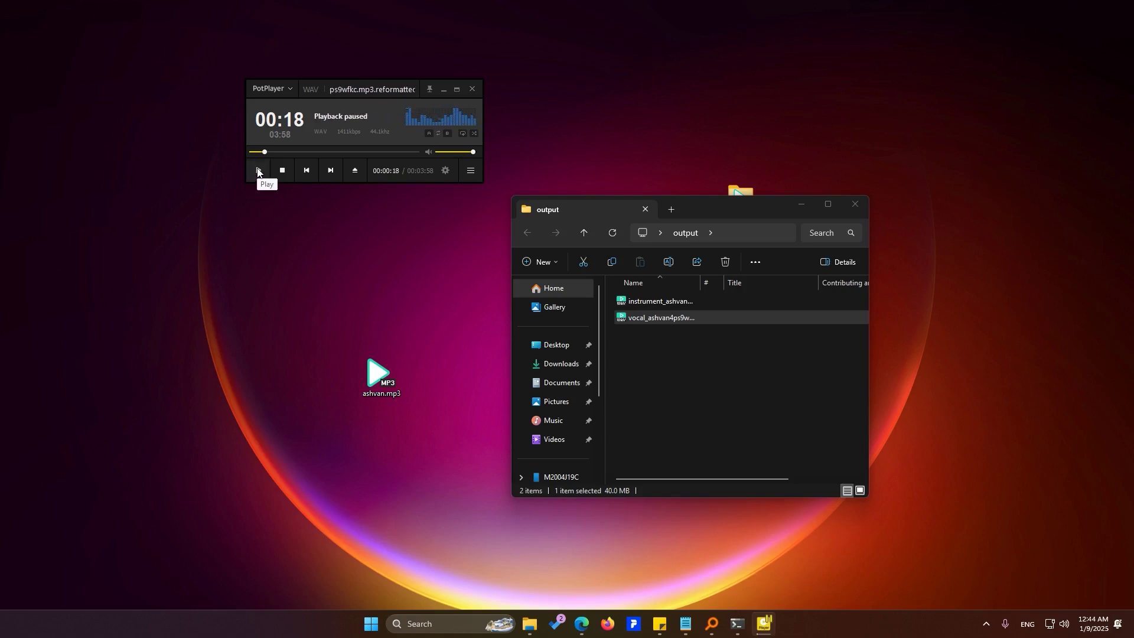
pyautogui.click(653, 406)
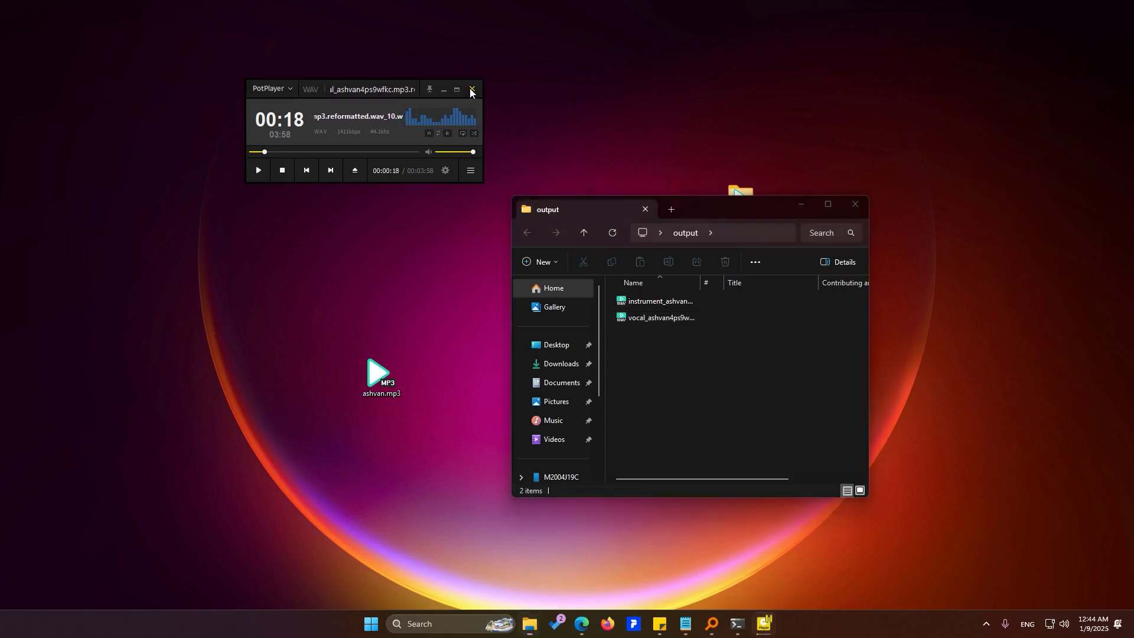
pyautogui.click(644, 318)
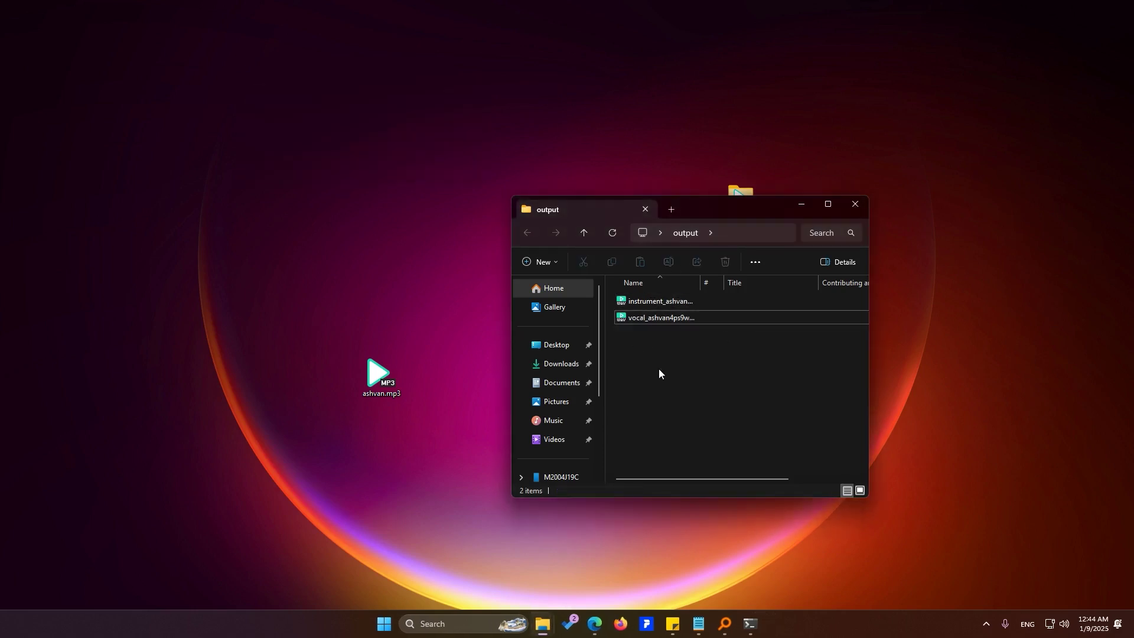
# Replace the input audio with the separated vocal_ashvan WAV file from the output folder, placing the browser beside the folder window
pyautogui.moveTo(643, 319); pyautogui.dragTo(212, 428)
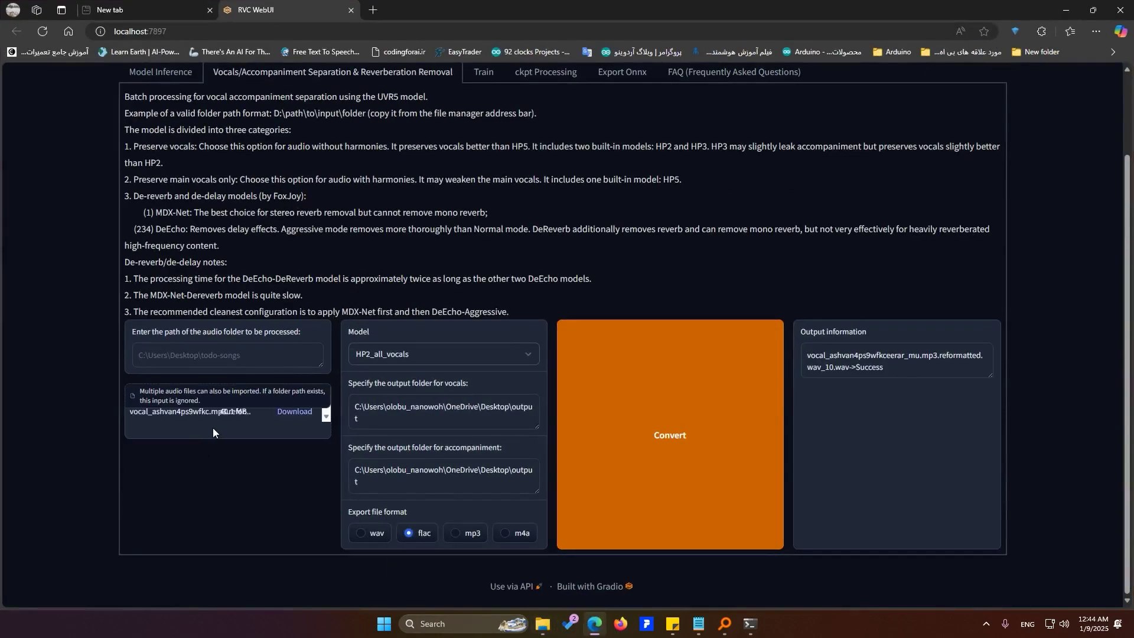
pyautogui.click(320, 395)
pyautogui.moveTo(951, 4); pyautogui.dragTo(331, 35)
pyautogui.moveTo(712, 124); pyautogui.dragTo(137, 479)
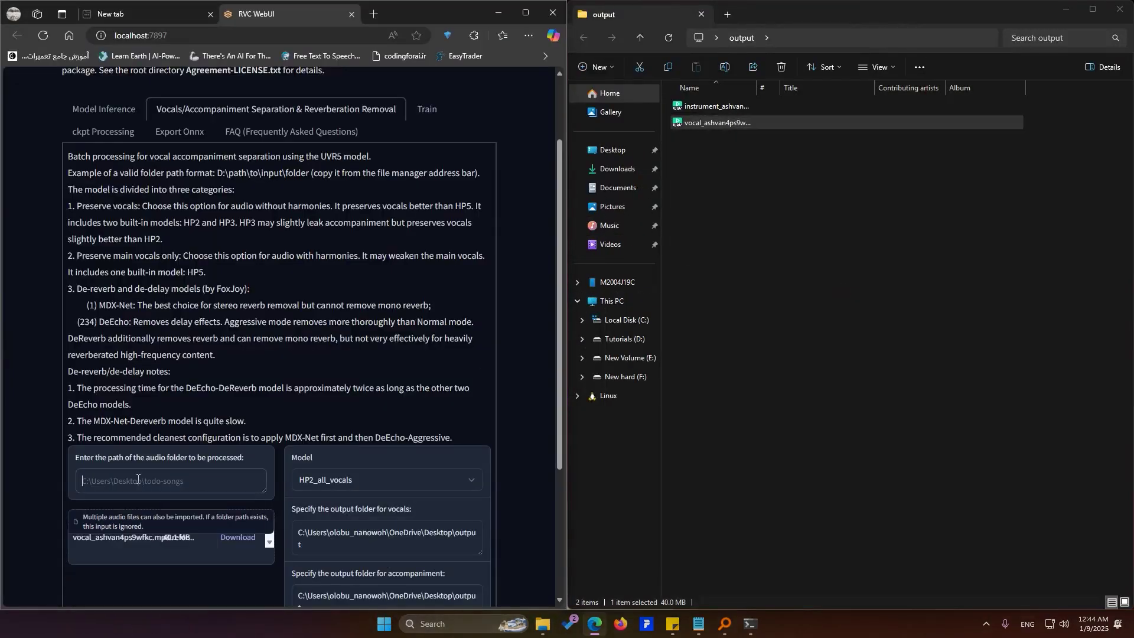
# Maximize the browser and set the separation model to VR-DeEchoDeReverb
pyautogui.click(345, 478)
pyautogui.press('super+Up')
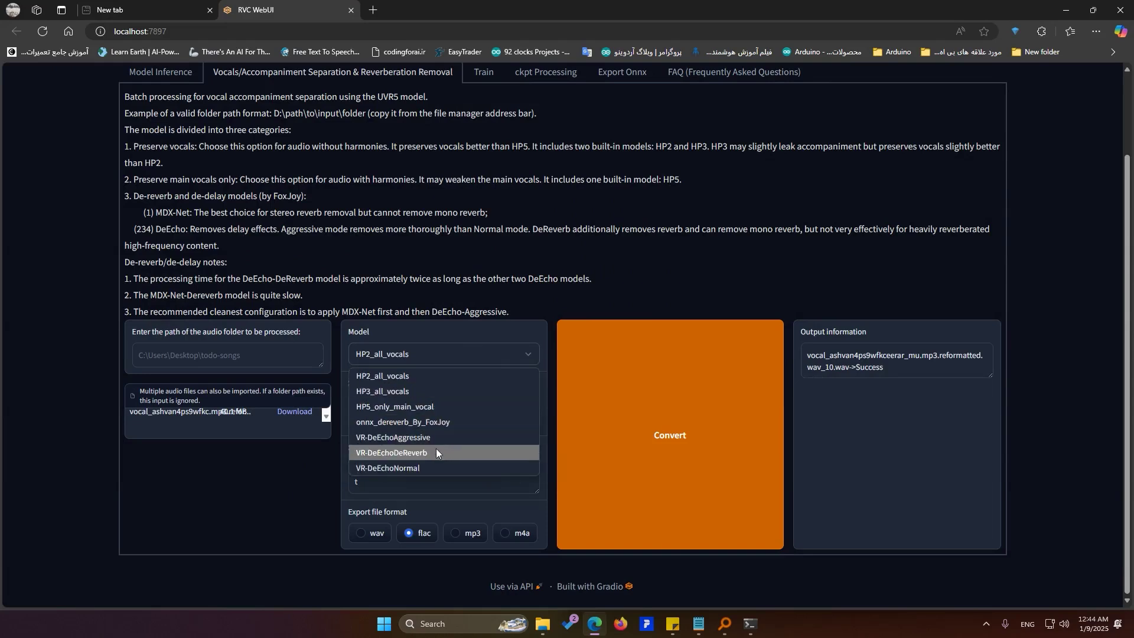
pyautogui.click(385, 454)
pyautogui.click(422, 361)
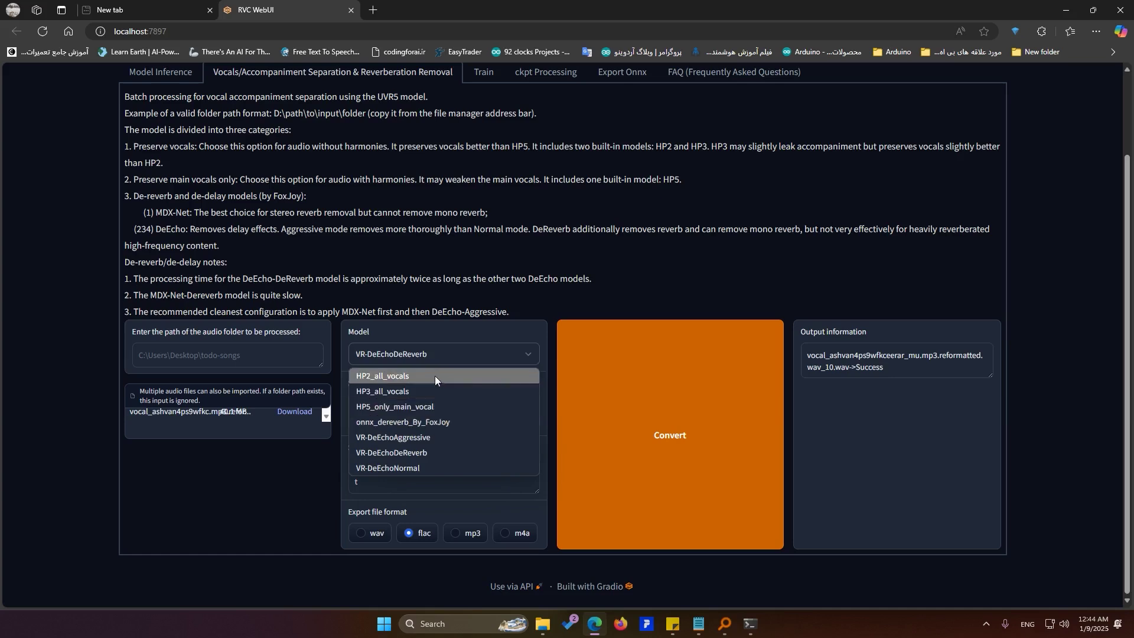
pyautogui.click(410, 454)
# Create a folder named dereverb inside the output folder and open it
pyautogui.hotkey('alt', 'Tab')
pyautogui.rightClick(817, 331)
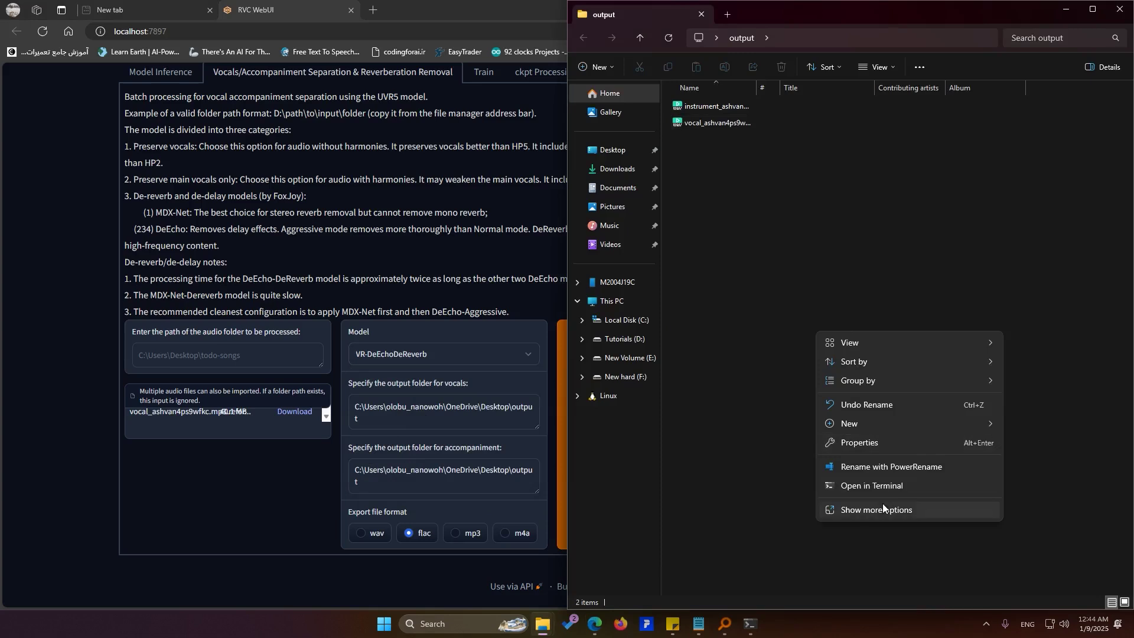
pyautogui.moveTo(956, 423)
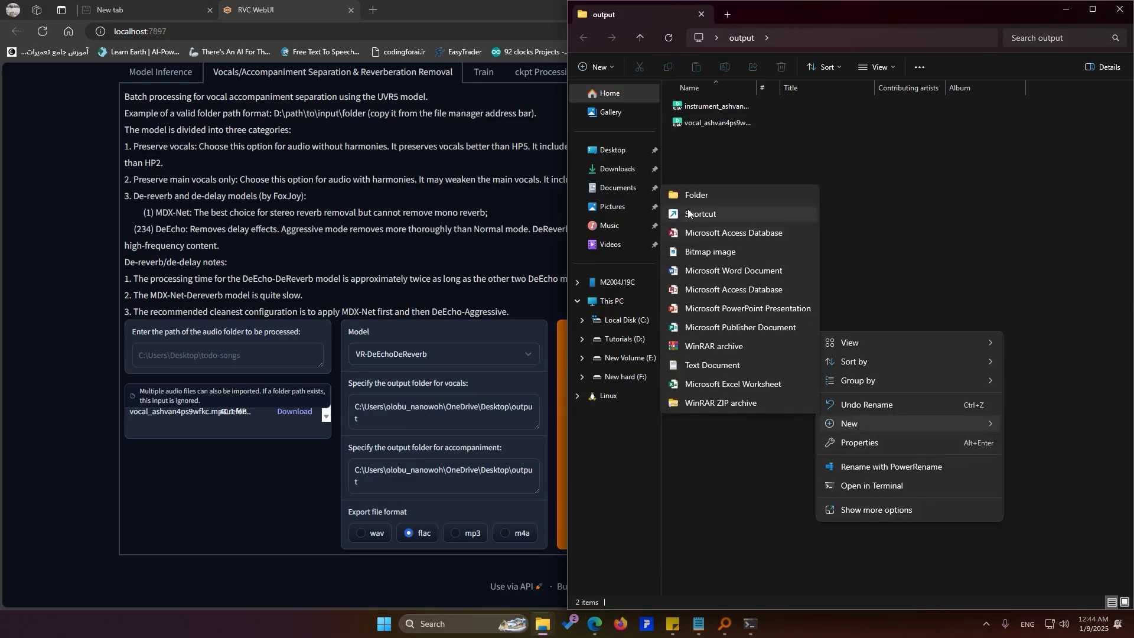
pyautogui.click(691, 194)
pyautogui.write('de')
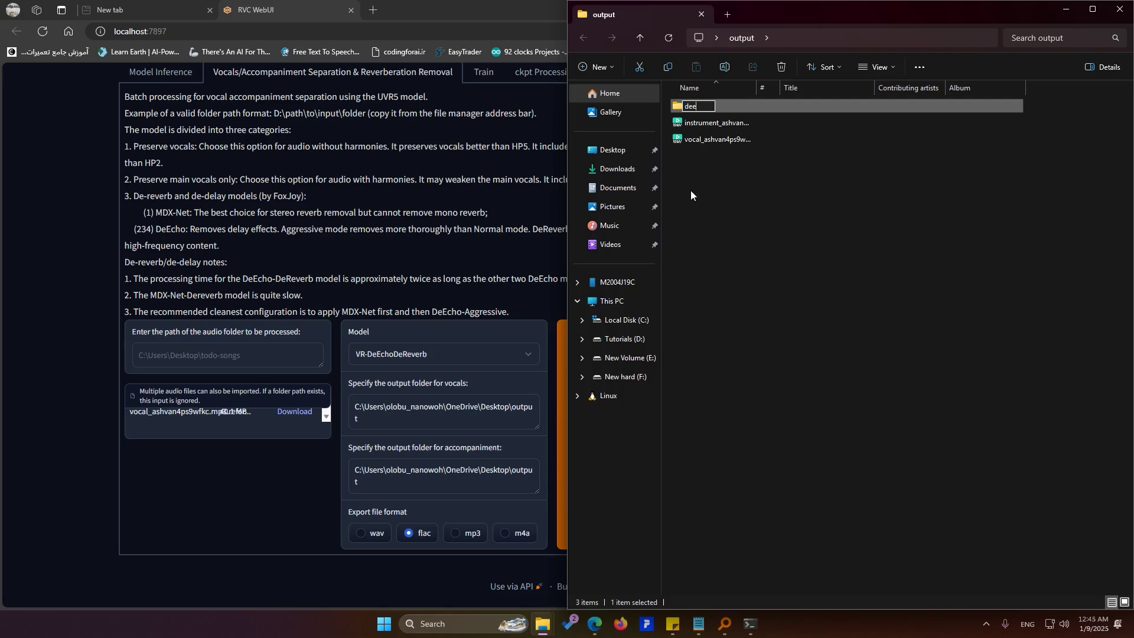
pyautogui.write('reverb')
pyautogui.press('Return')
pyautogui.press('Return')
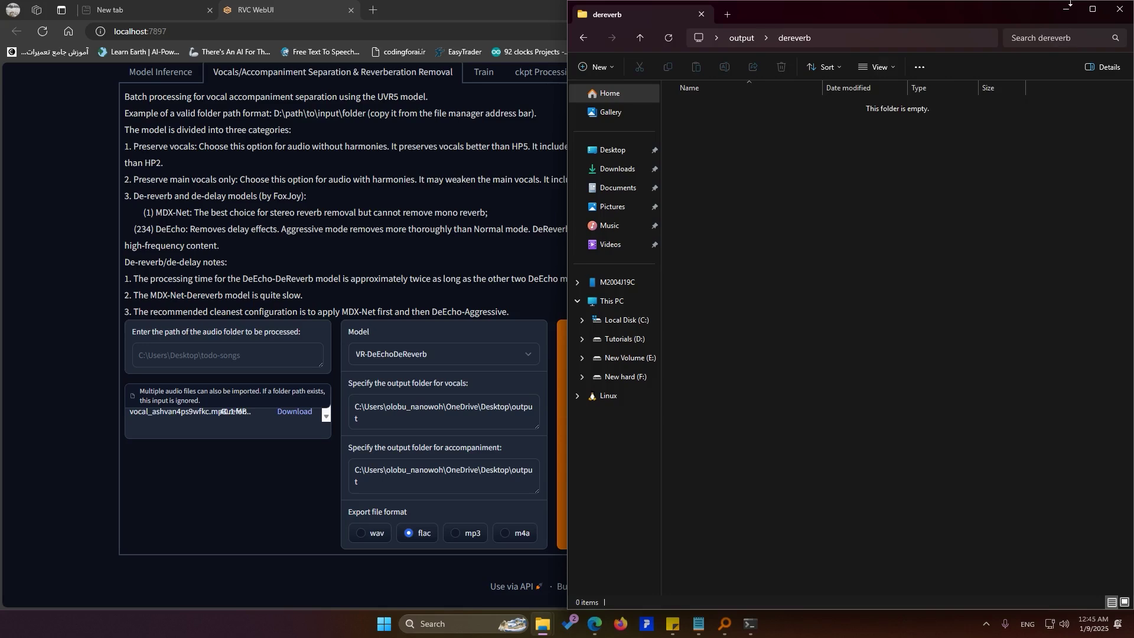
# Set both the vocals and accompaniment output folders to the full path of the output\dereverb folder
pyautogui.click(881, 39)
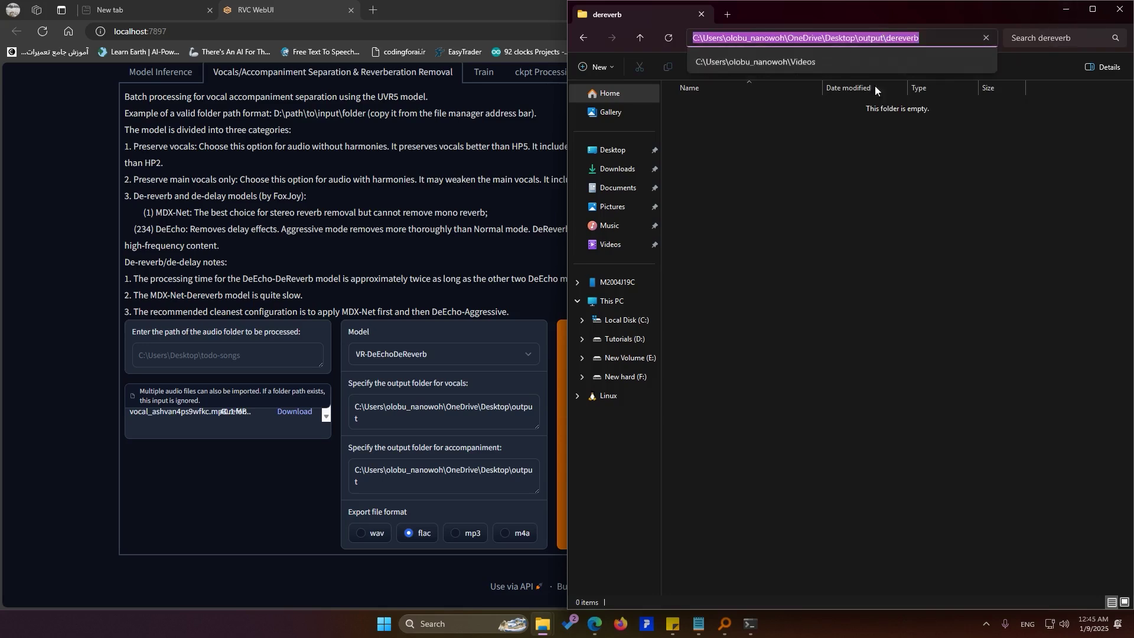
pyautogui.click(595, 624)
pyautogui.tripleClick(474, 416)
pyautogui.hotkey('ctrl', 'v')
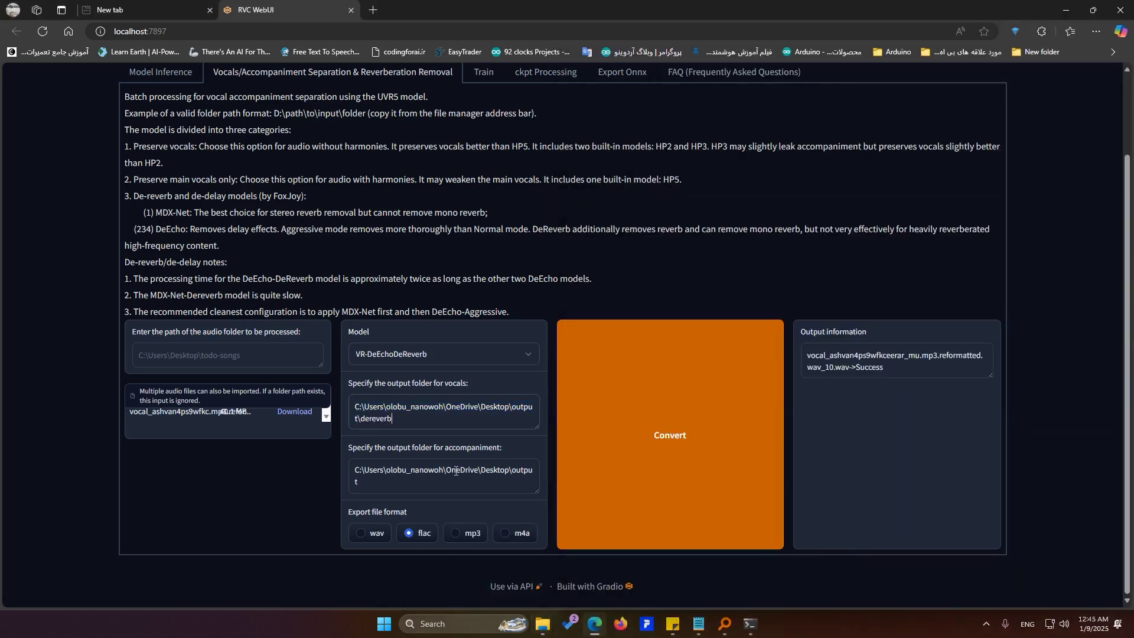
pyautogui.tripleClick(455, 487)
pyautogui.hotkey('ctrl', 'v')
# Run the dereverb conversion, following its log in the command window, and bring up the dereverb folder with the output files
pyautogui.click(703, 445)
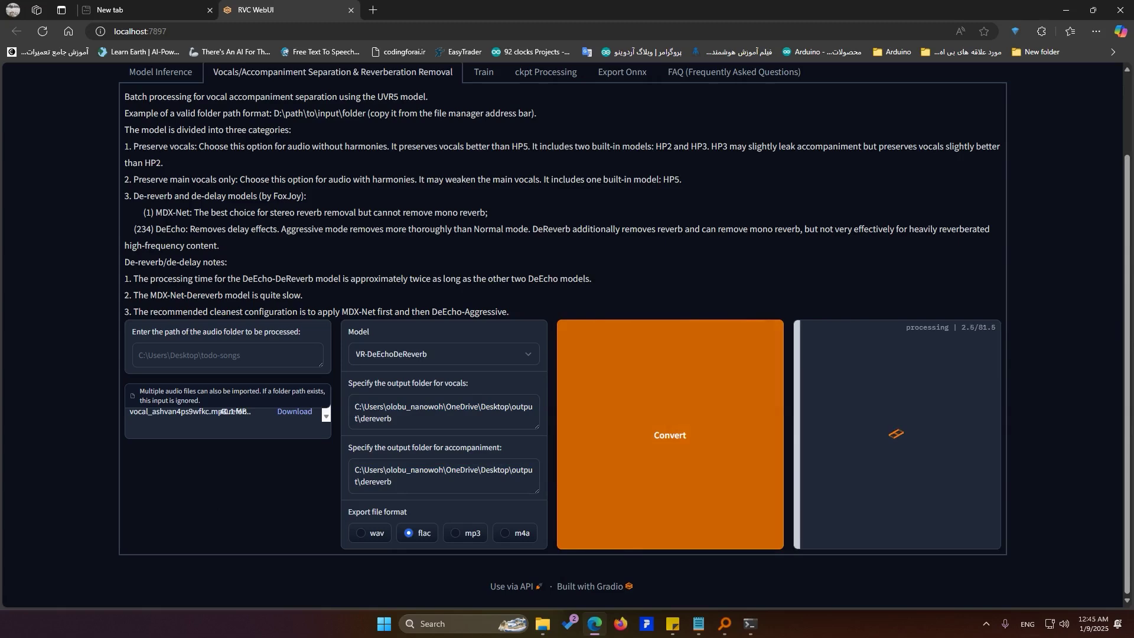
pyautogui.click(750, 624)
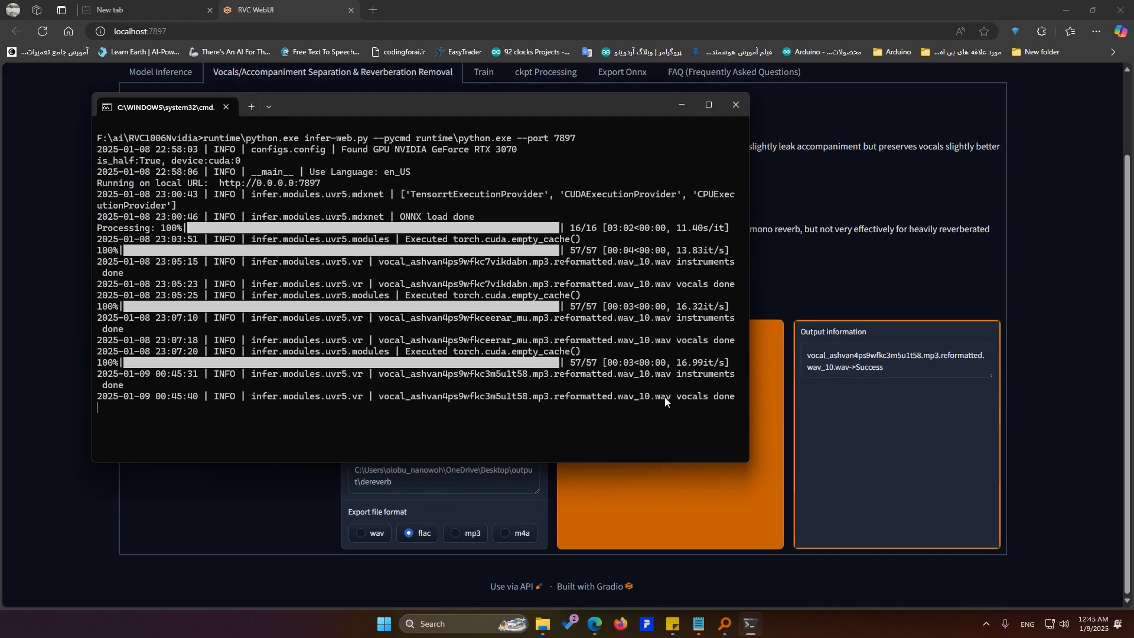
pyautogui.moveTo(538, 631)
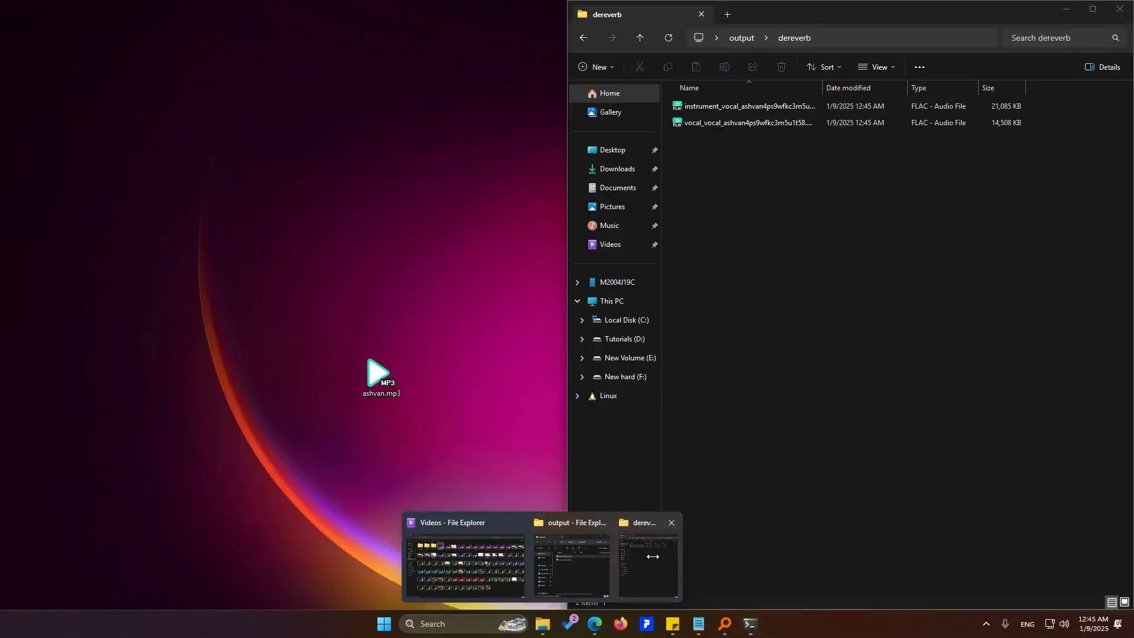
pyautogui.click(652, 556)
pyautogui.click(742, 274)
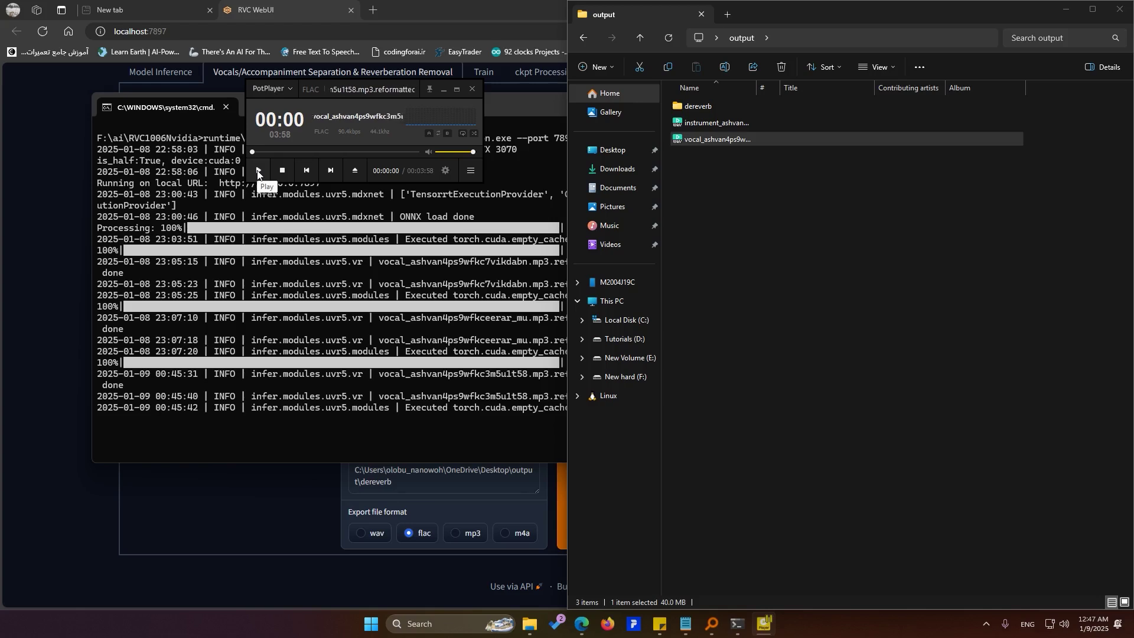
# Listen to the instrument_vocal FLAC file in PotPlayer, skipping ahead to about 8 seconds, and pause playback
pyautogui.click(258, 171)
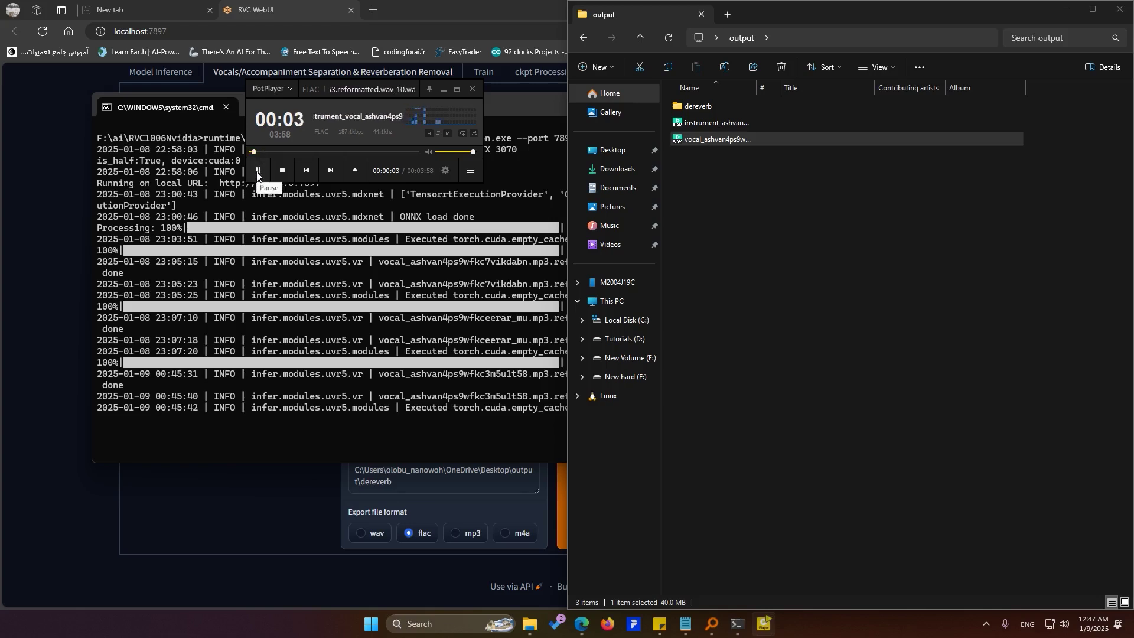
pyautogui.click(258, 171)
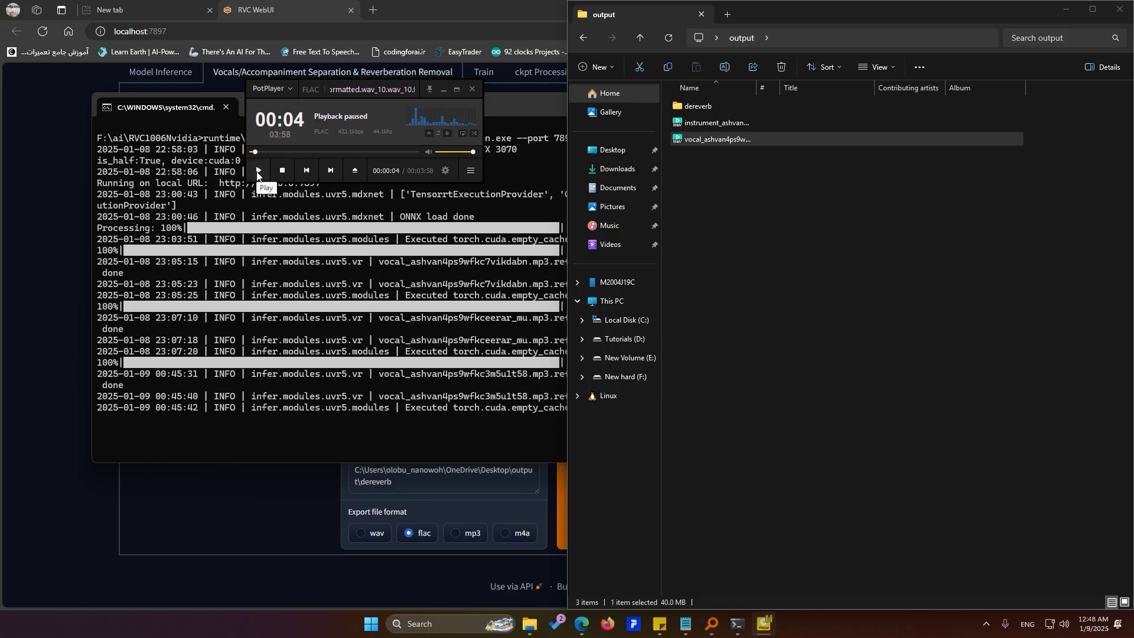
pyautogui.moveTo(268, 152); pyautogui.dragTo(259, 152)
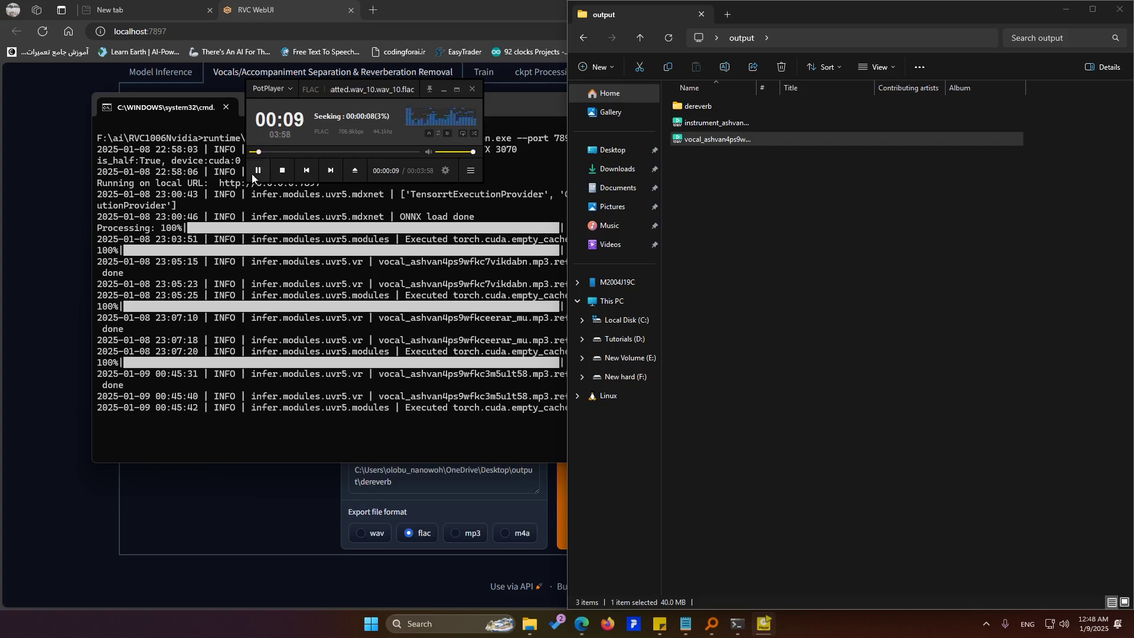
pyautogui.click(257, 170)
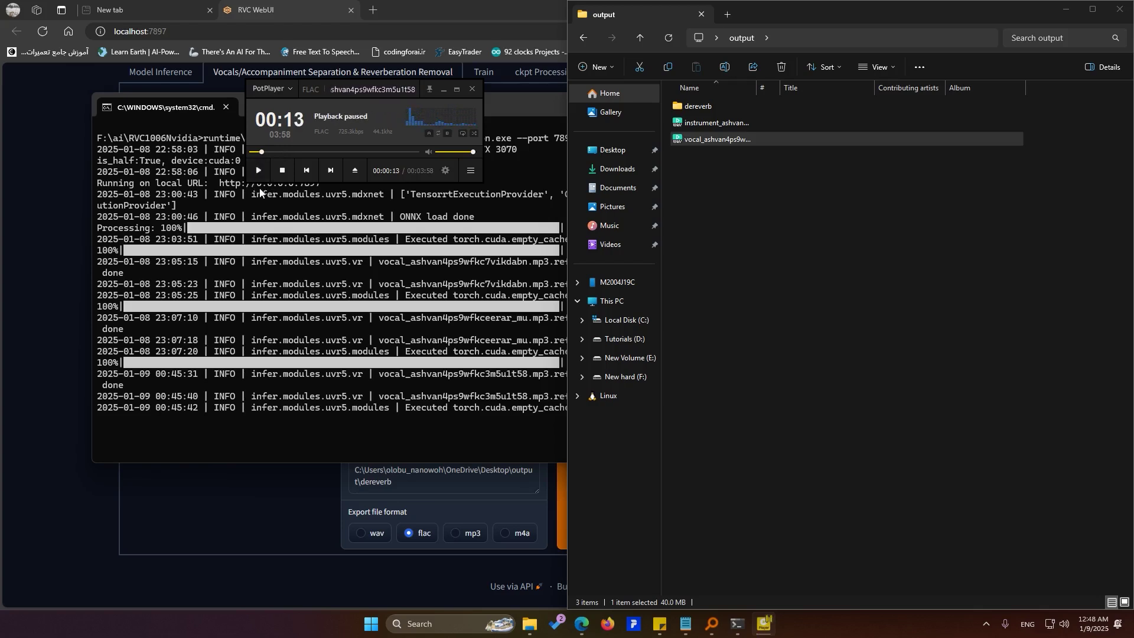
pyautogui.click(260, 171)
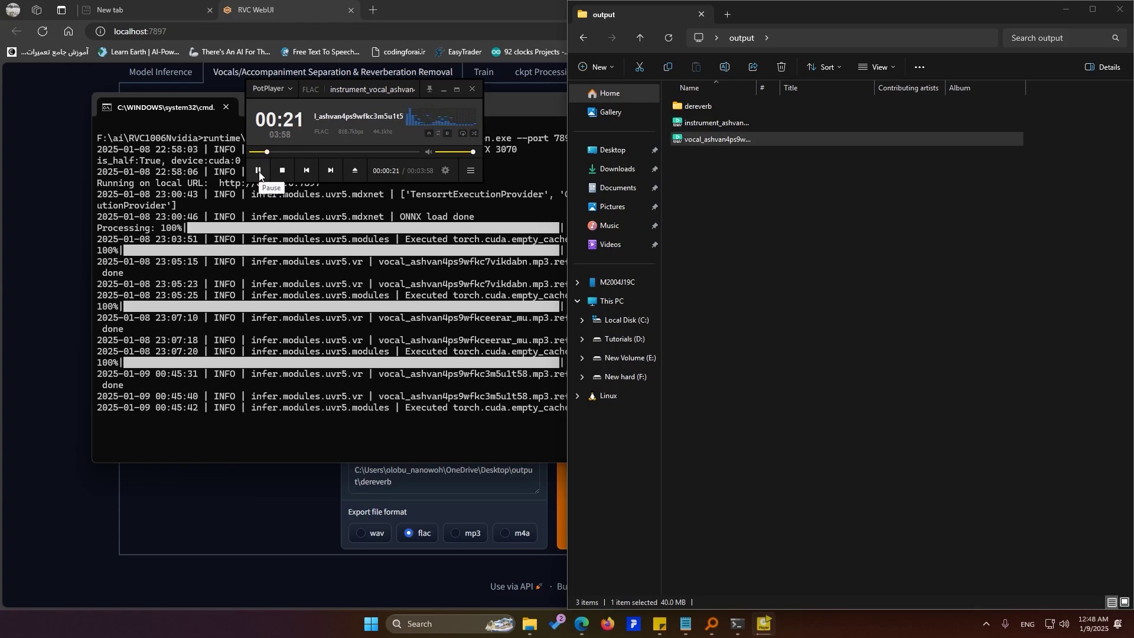
pyautogui.click(260, 172)
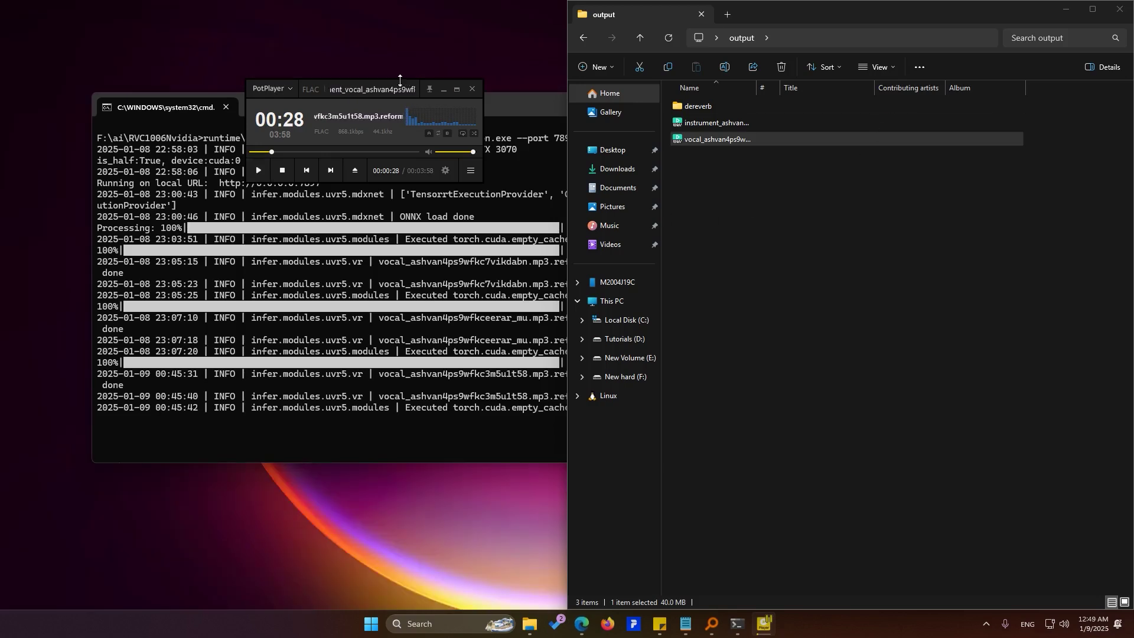
# Search the web for "download audacity" in a new browser tab and open the official Audacity downloads page
pyautogui.click(582, 624)
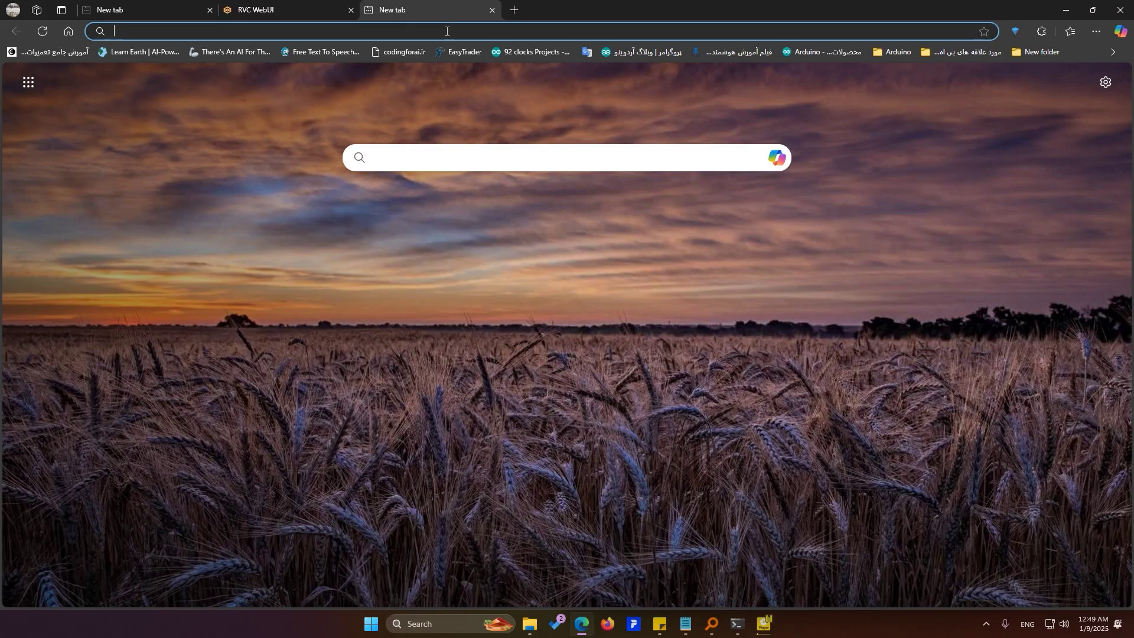
pyautogui.write('download auda')
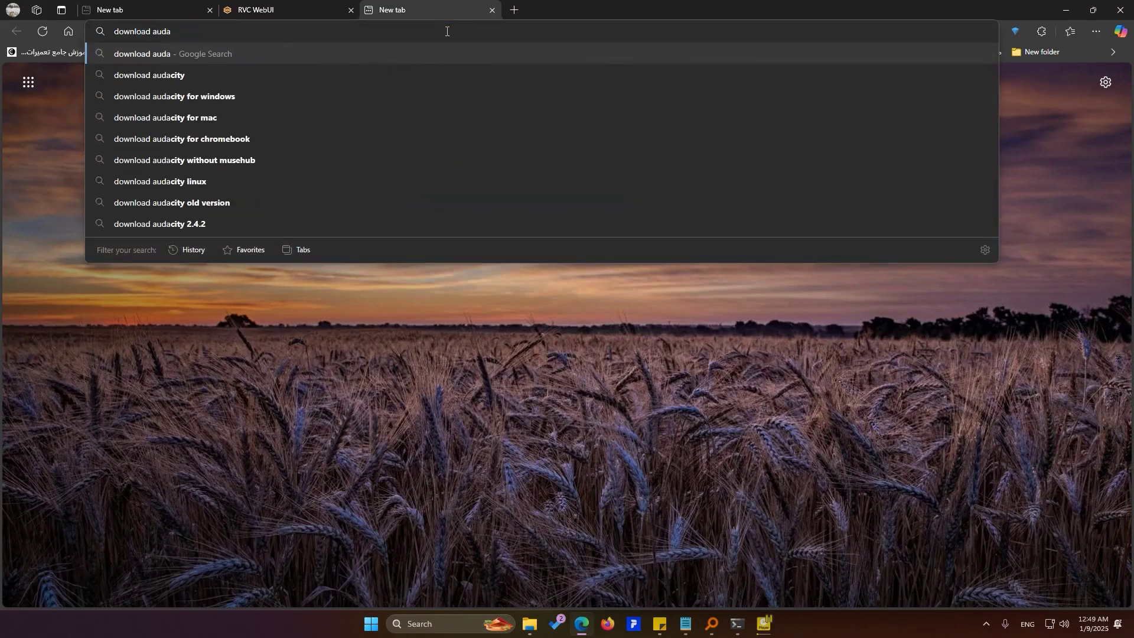
pyautogui.press('Down')
pyautogui.press('Return')
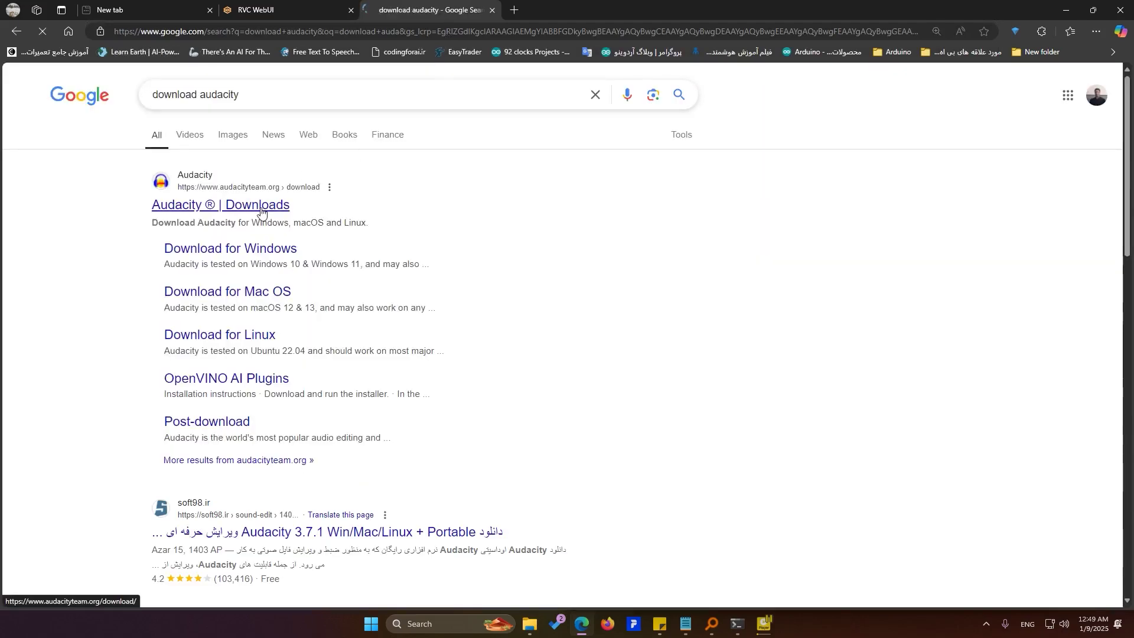
pyautogui.click(261, 207)
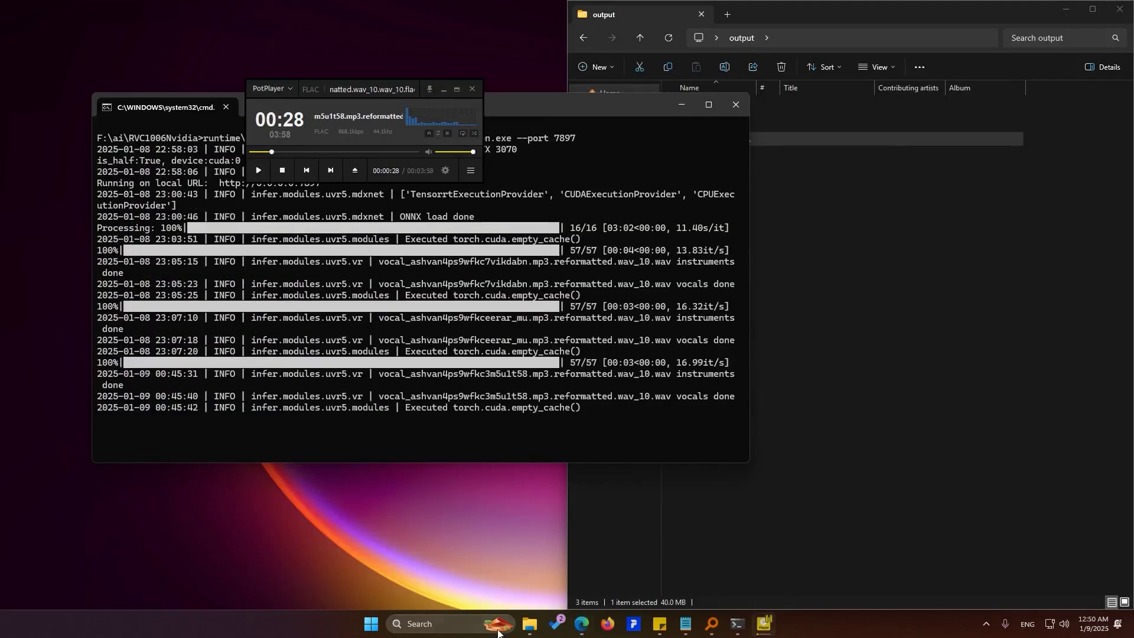
# Find and launch the installed Audacity app, and dismiss its welcome dialog
pyautogui.click(459, 627)
pyautogui.write('ad')
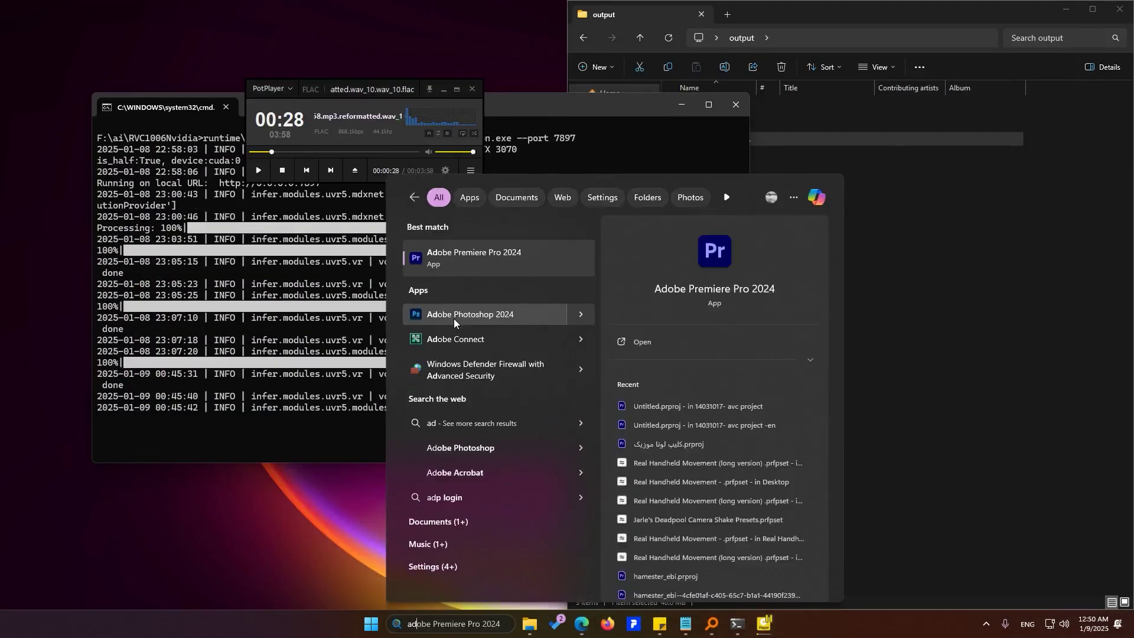
pyautogui.press('BackSpace')
pyautogui.write('udacity')
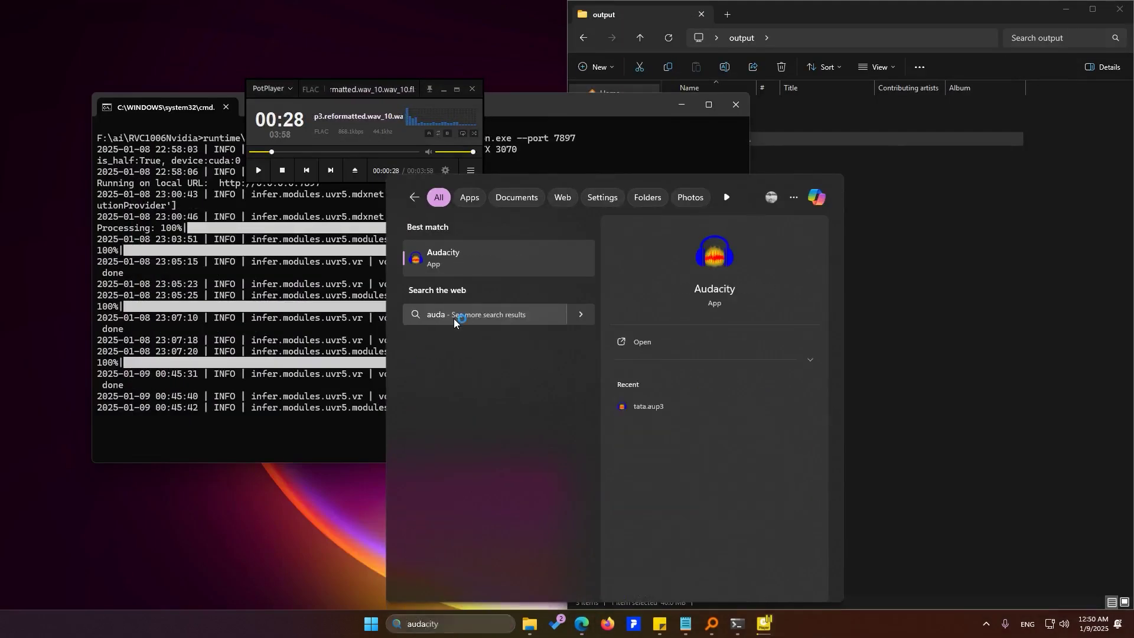
pyautogui.press('Return')
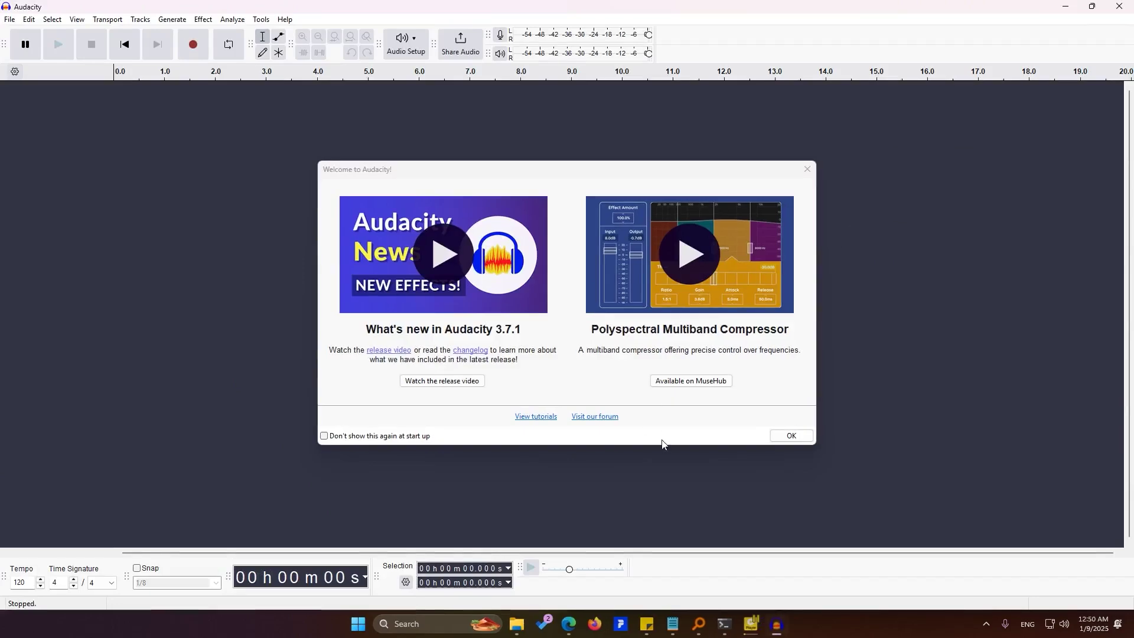
pyautogui.click(790, 437)
# Import the instrument_vocal FLAC file from the dereverb folder into Audacity and delete the quiet section at the track's start
pyautogui.moveTo(680, 111); pyautogui.dragTo(430, 357)
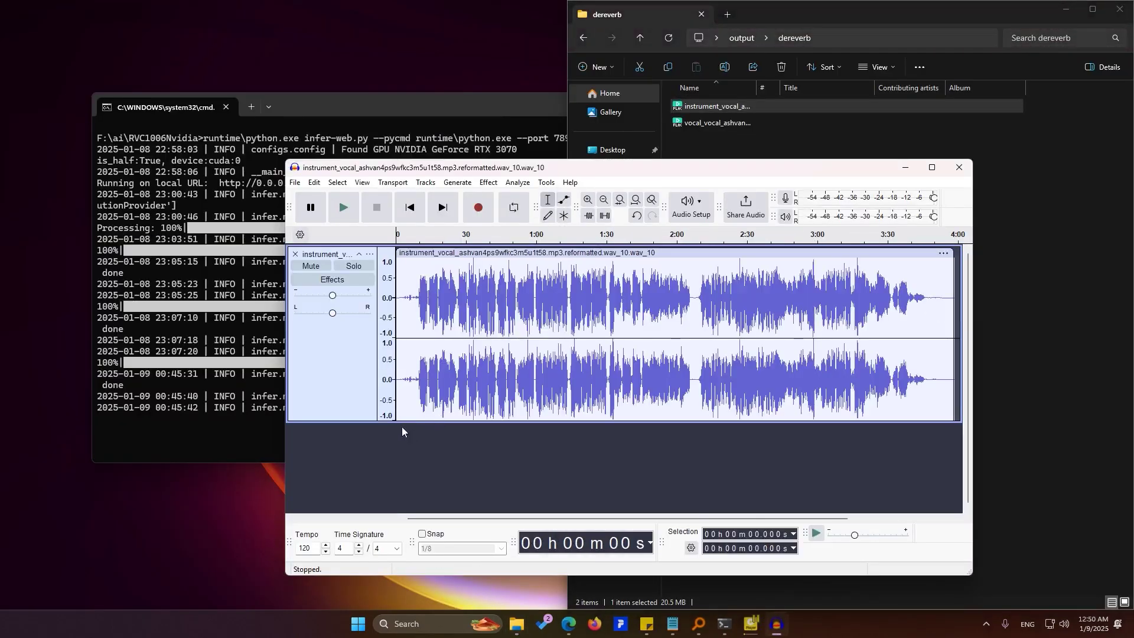
pyautogui.moveTo(416, 297); pyautogui.dragTo(396, 300)
pyautogui.press('Delete')
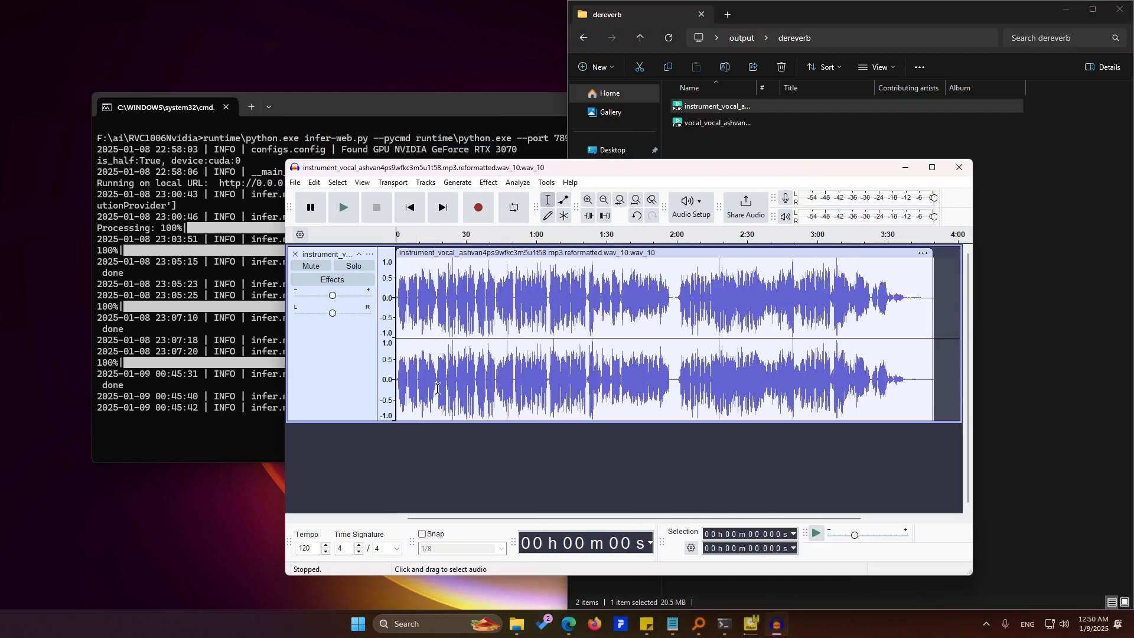
# Play the trimmed vocal track from the beginning to check the new start and the following seconds
pyautogui.hotkey('ctrl', '1')
pyautogui.hotkey('ctrl', '1')
pyautogui.hotkey('ctrl', '1')
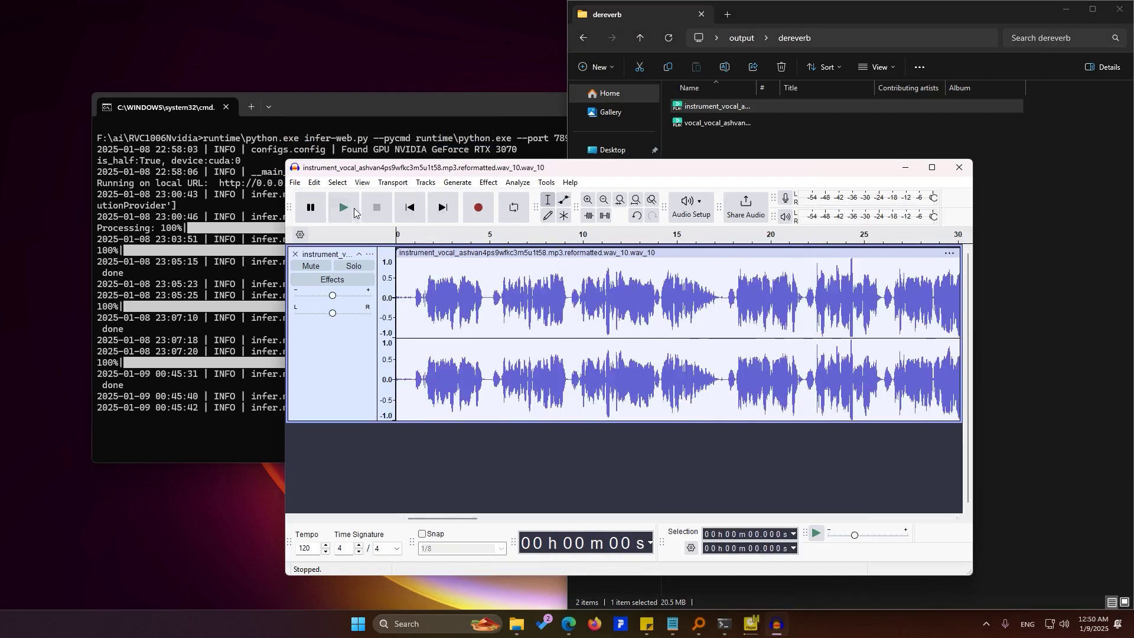
pyautogui.click(342, 208)
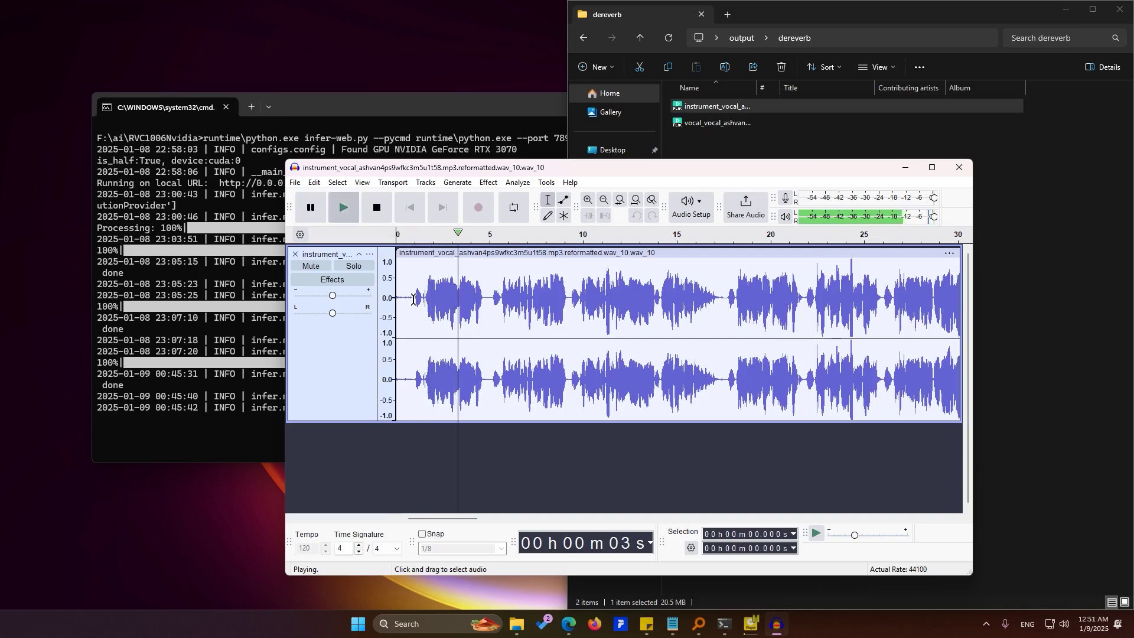
pyautogui.press('space')
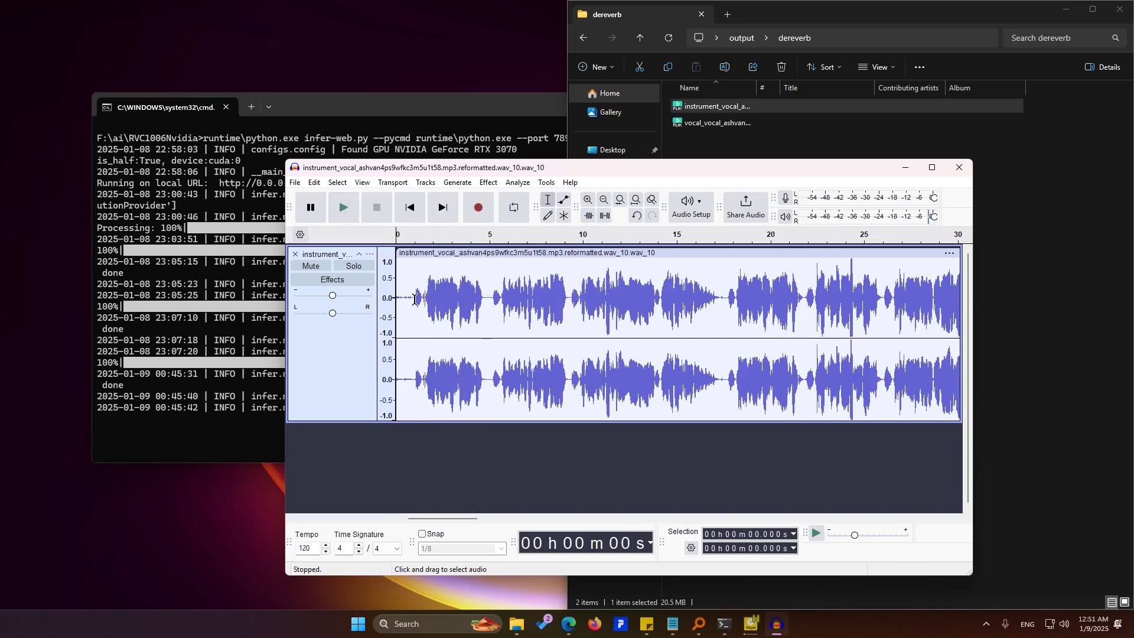
pyautogui.press('space')
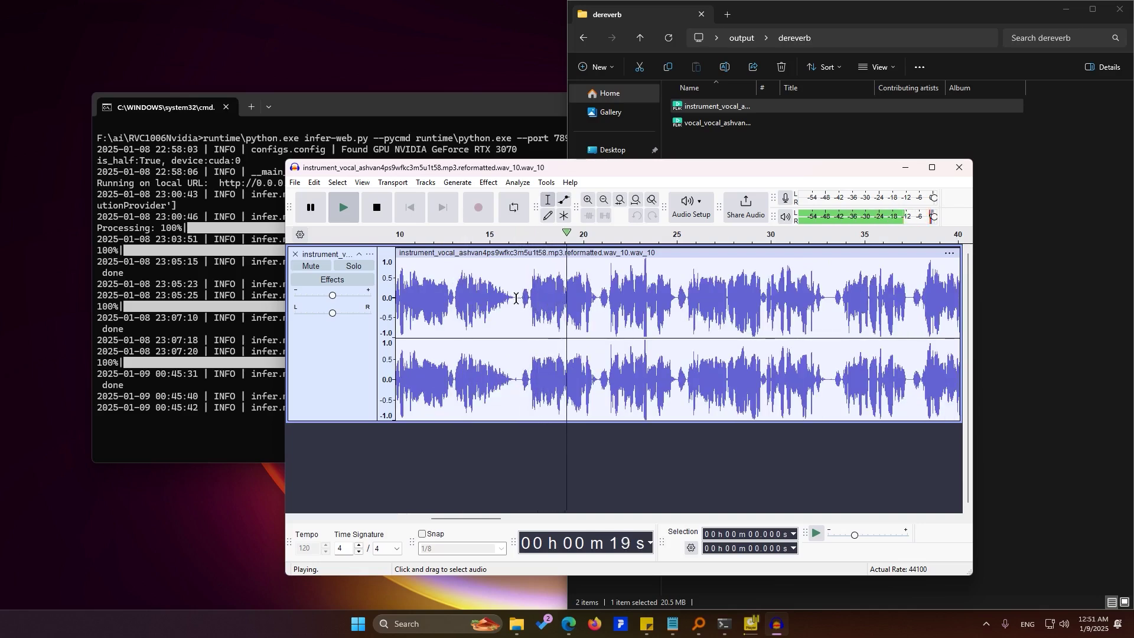
# Delete the vocal phrase starting at about 16.35 seconds up to the next short pause, and play the track from the cut
pyautogui.moveTo(514, 299); pyautogui.dragTo(596, 306)
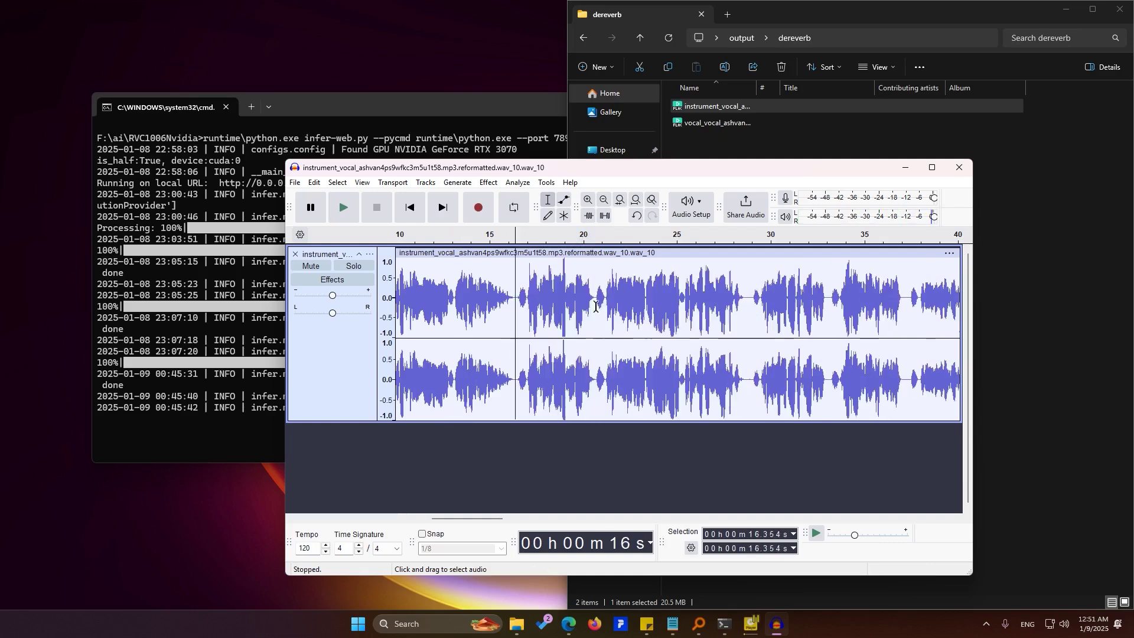
pyautogui.press('Delete')
pyautogui.press('space')
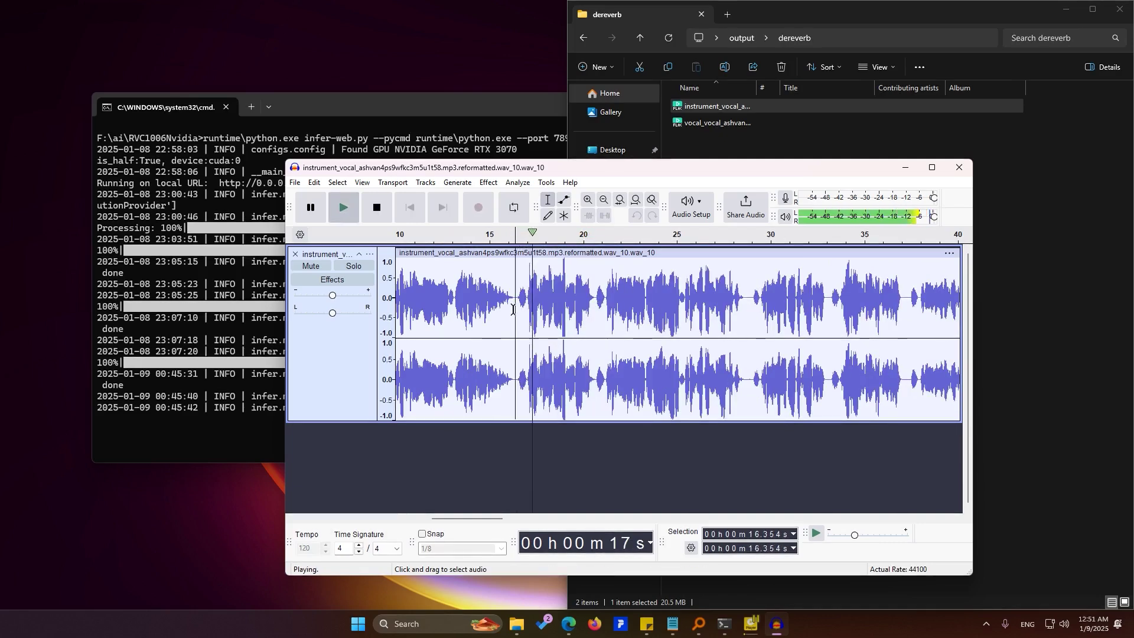
# Stop playback, import the vocal_vocal FLAC file from the dereverb folder, and place its clip directly after the instrument_vocal clip
pyautogui.press('space')
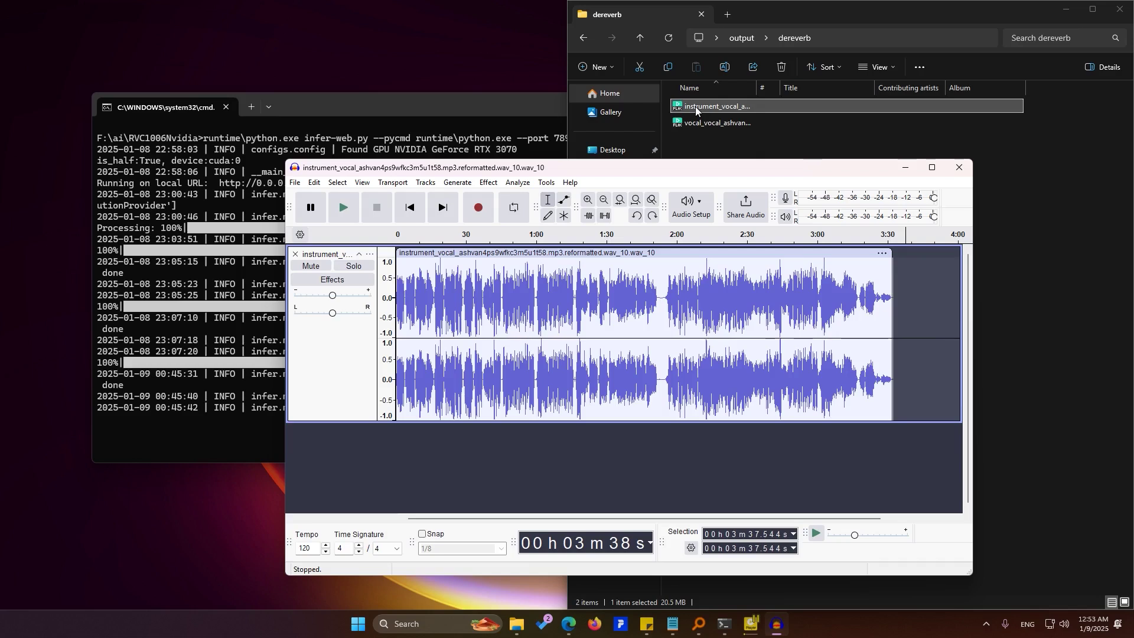
pyautogui.moveTo(692, 122); pyautogui.dragTo(945, 331)
pyautogui.moveTo(481, 336); pyautogui.dragTo(924, 285)
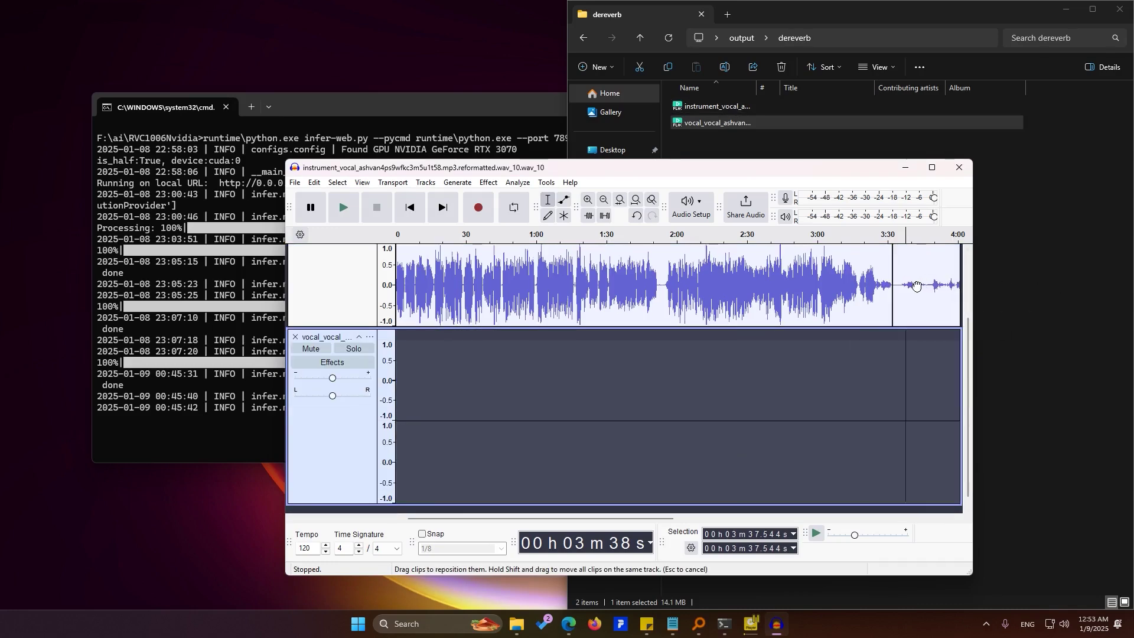
pyautogui.scroll(2, 679, 354)
pyautogui.moveTo(635, 518); pyautogui.dragTo(596, 514)
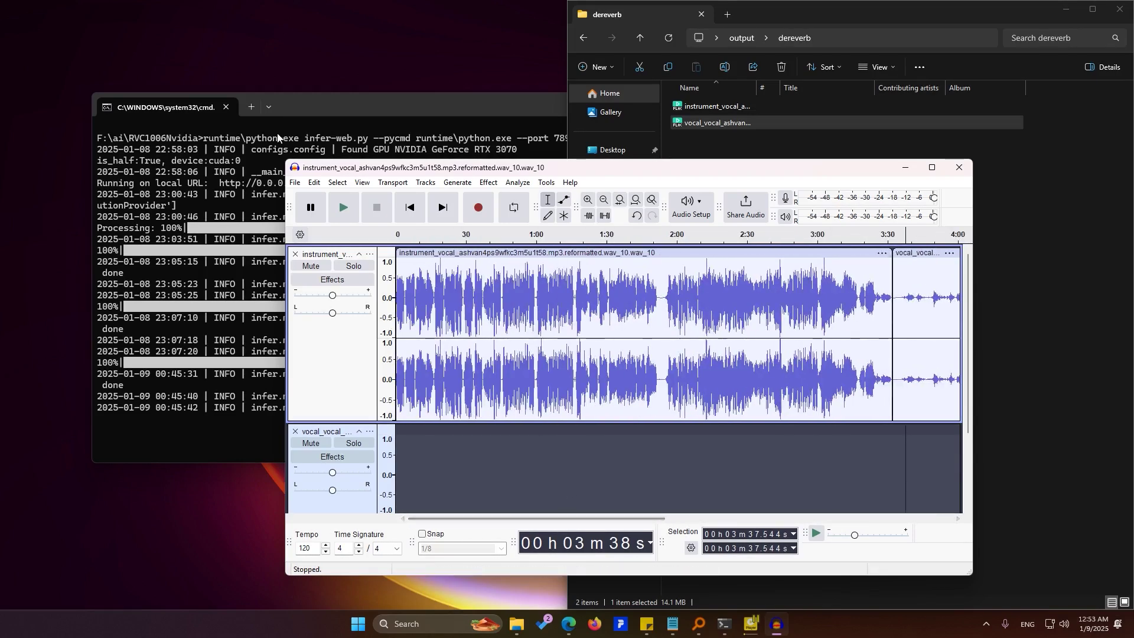
# Export the entire project to the Desktop folder as a stereo 44100 Hz MP3 with the Standard, 170-210 kbps preset
pyautogui.click(293, 184)
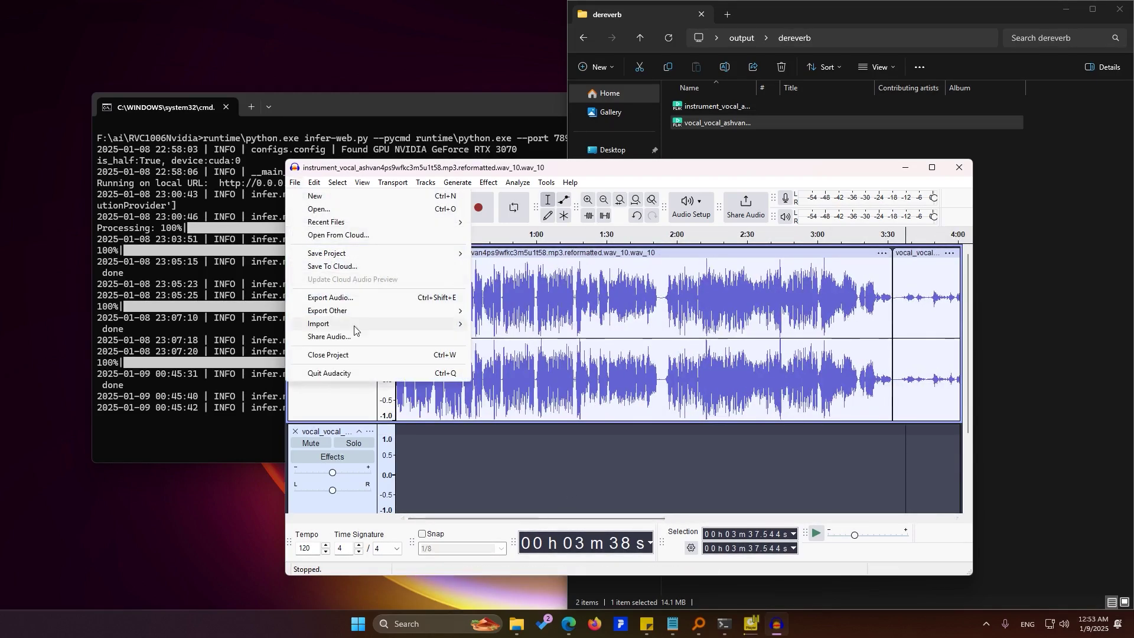
pyautogui.click(380, 298)
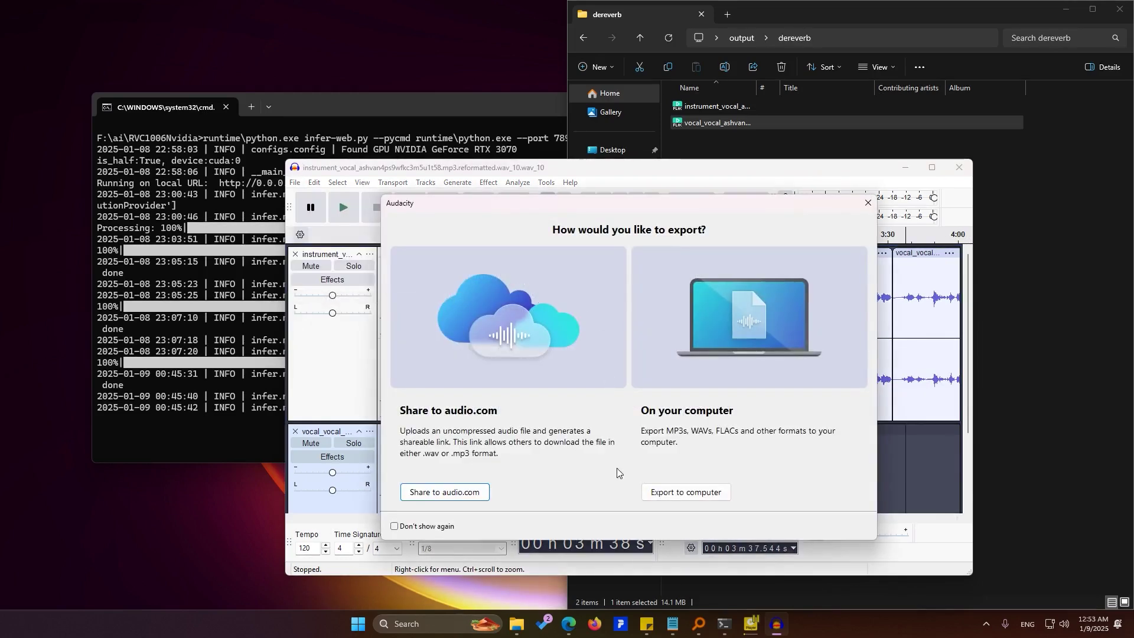
pyautogui.click(679, 490)
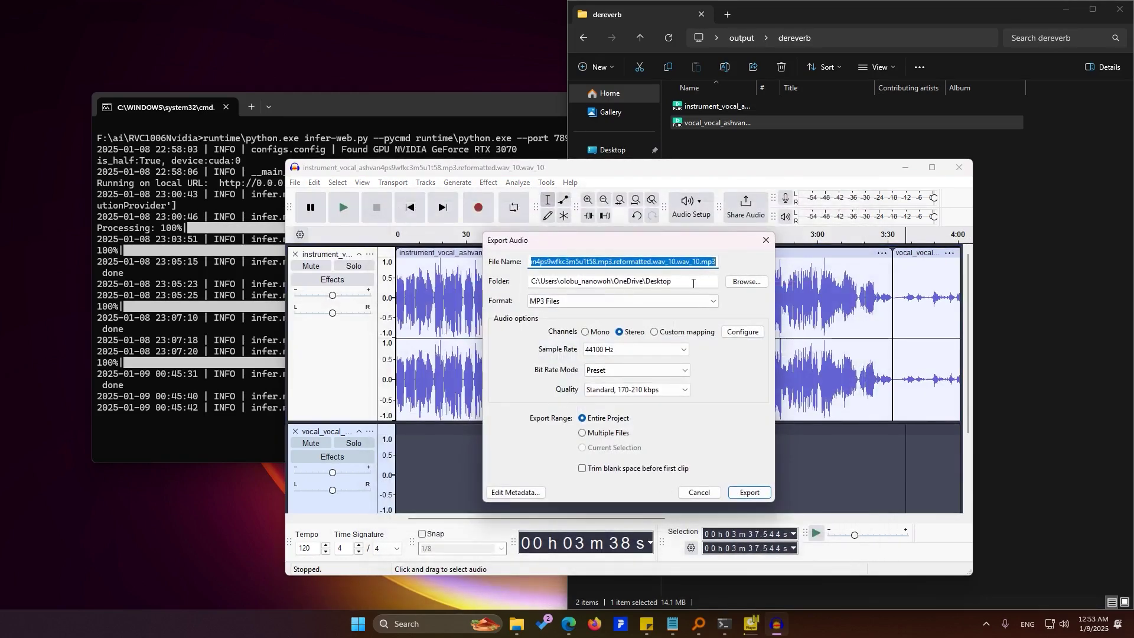
pyautogui.click(736, 288)
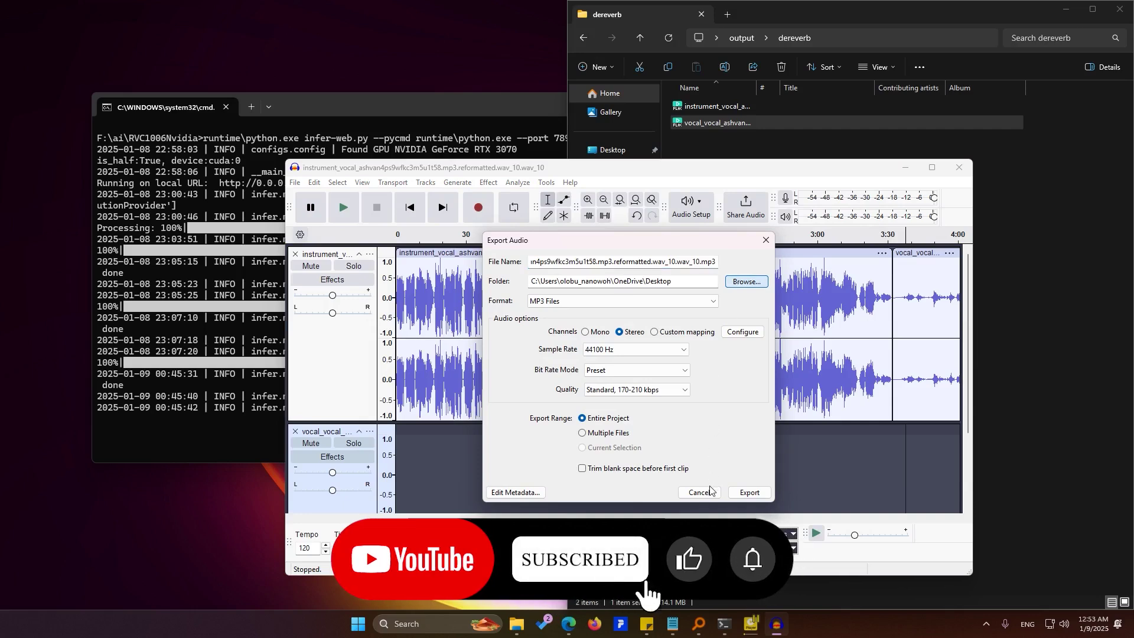
pyautogui.press('Tab')
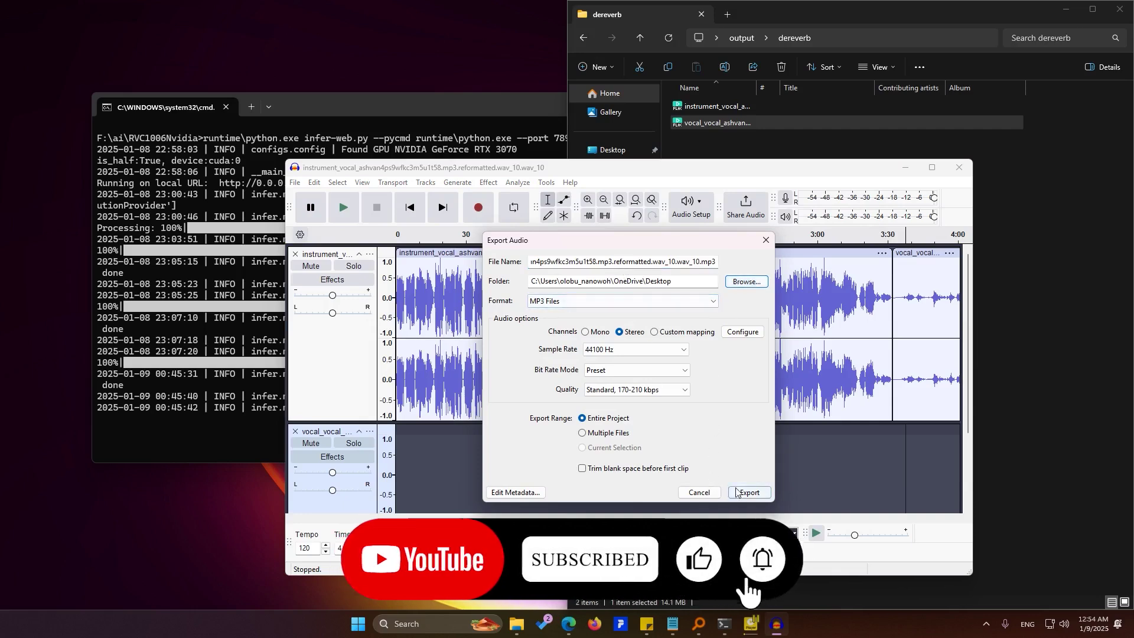
pyautogui.click(745, 493)
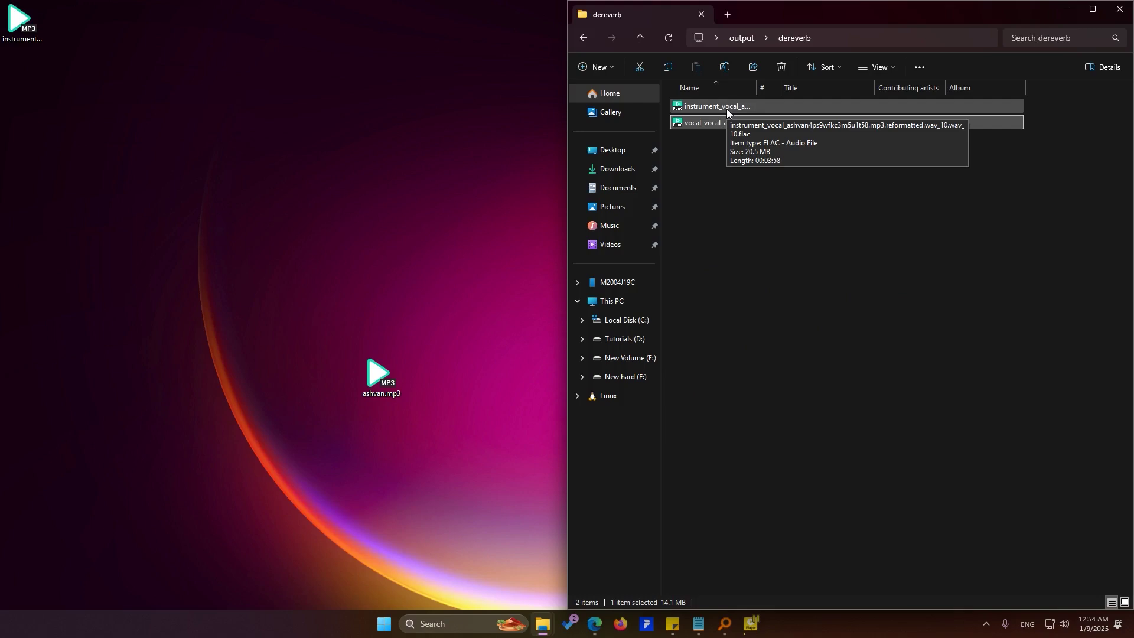
pyautogui.click(573, 627)
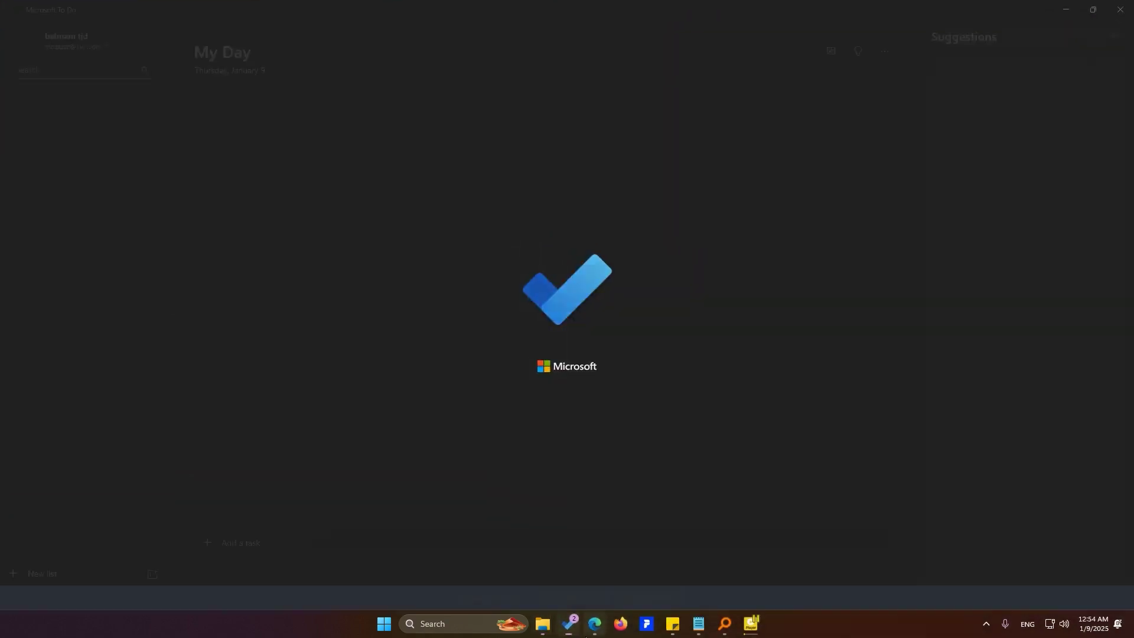
pyautogui.click(589, 629)
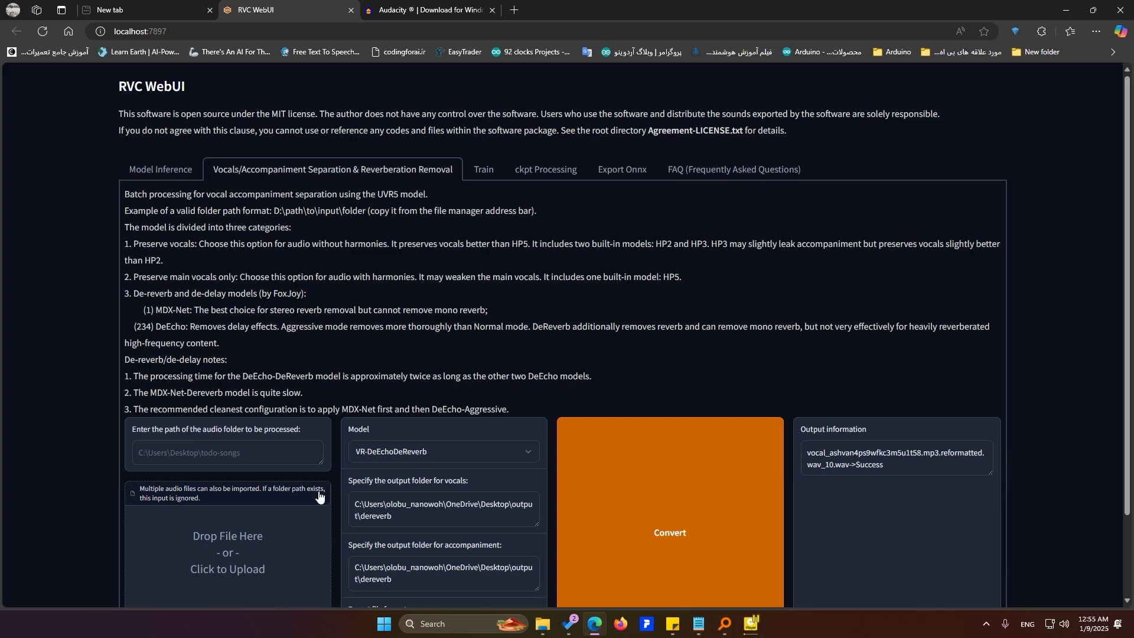
pyautogui.click(1071, 5)
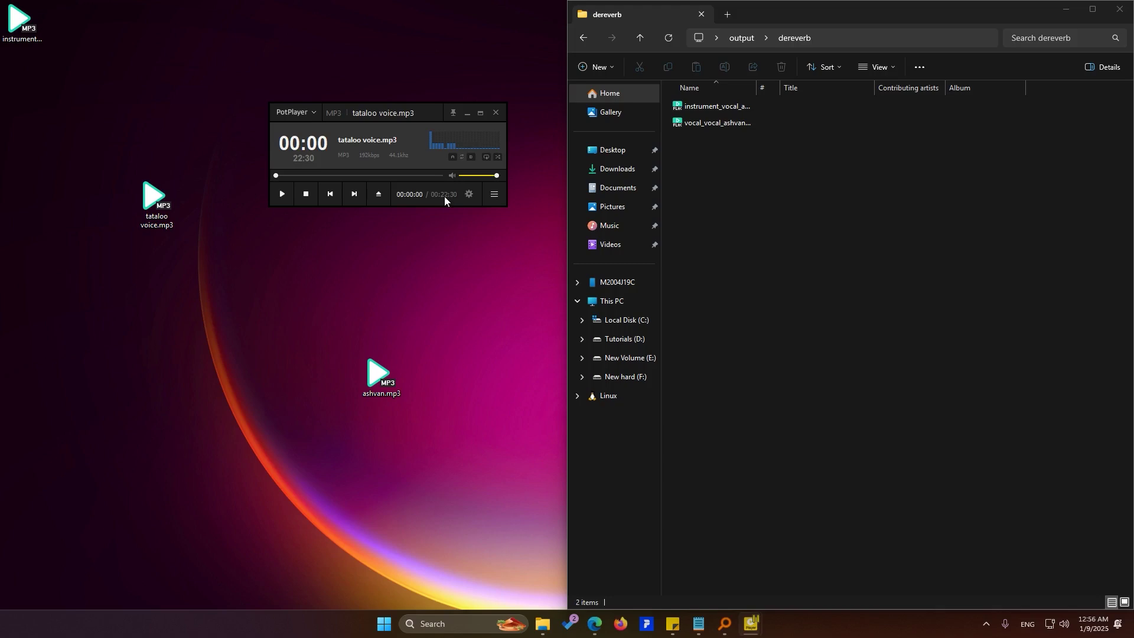
# Play tataloo voice.mp3 in PotPlayer to check the voice recording, and locate the file on the desktop
pyautogui.click(282, 197)
pyautogui.click(421, 629)
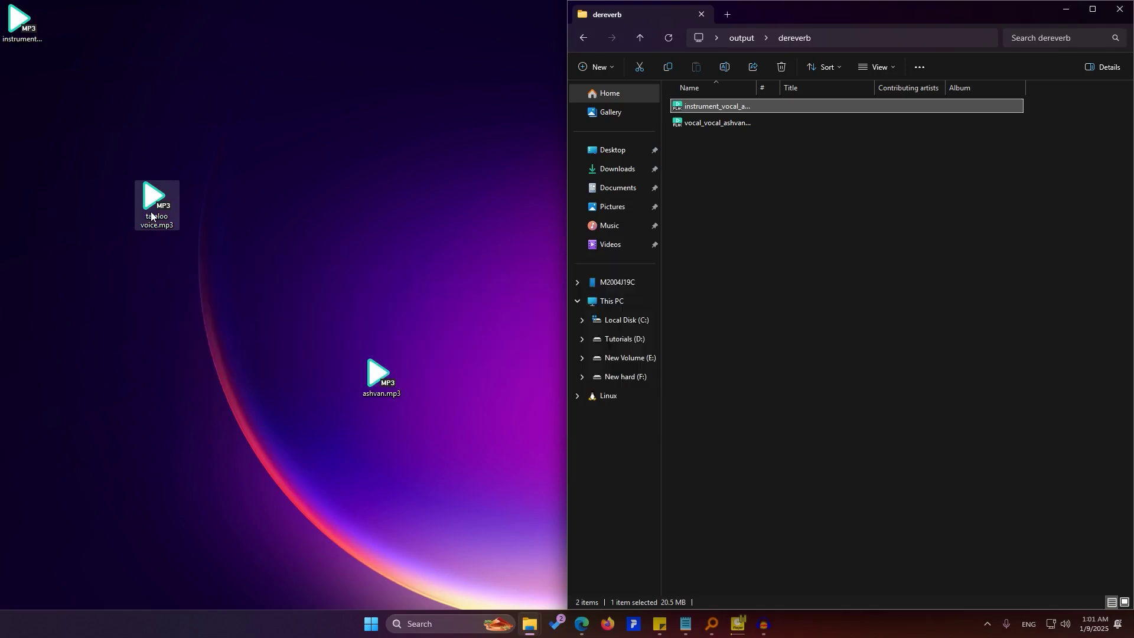
pyautogui.click(183, 264)
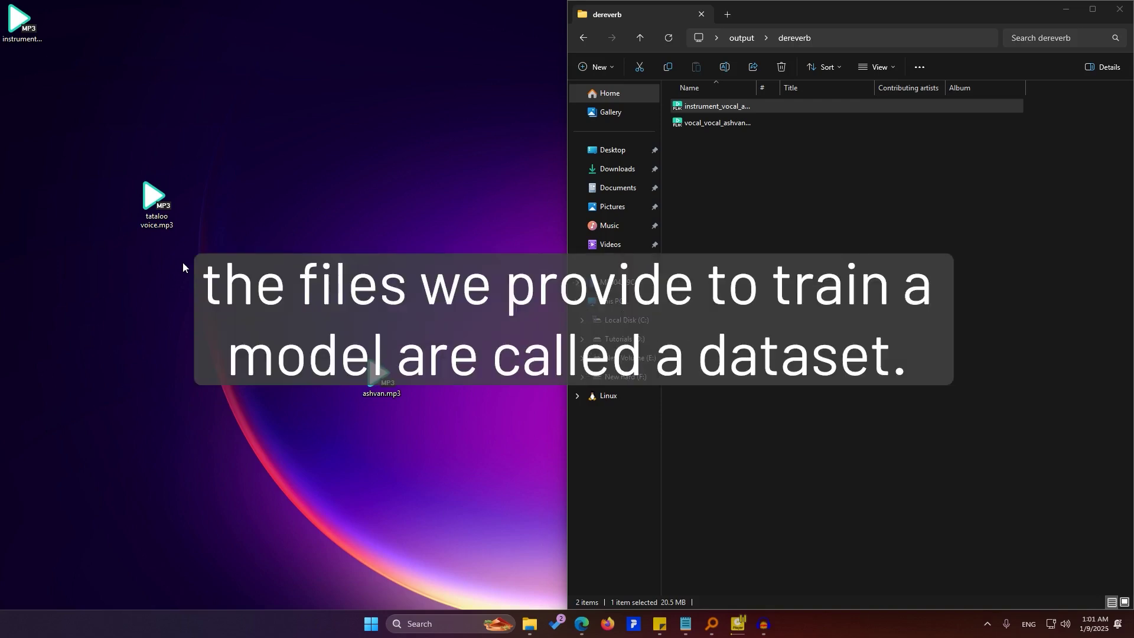
pyautogui.moveTo(204, 159); pyautogui.dragTo(131, 261)
pyautogui.click(131, 276)
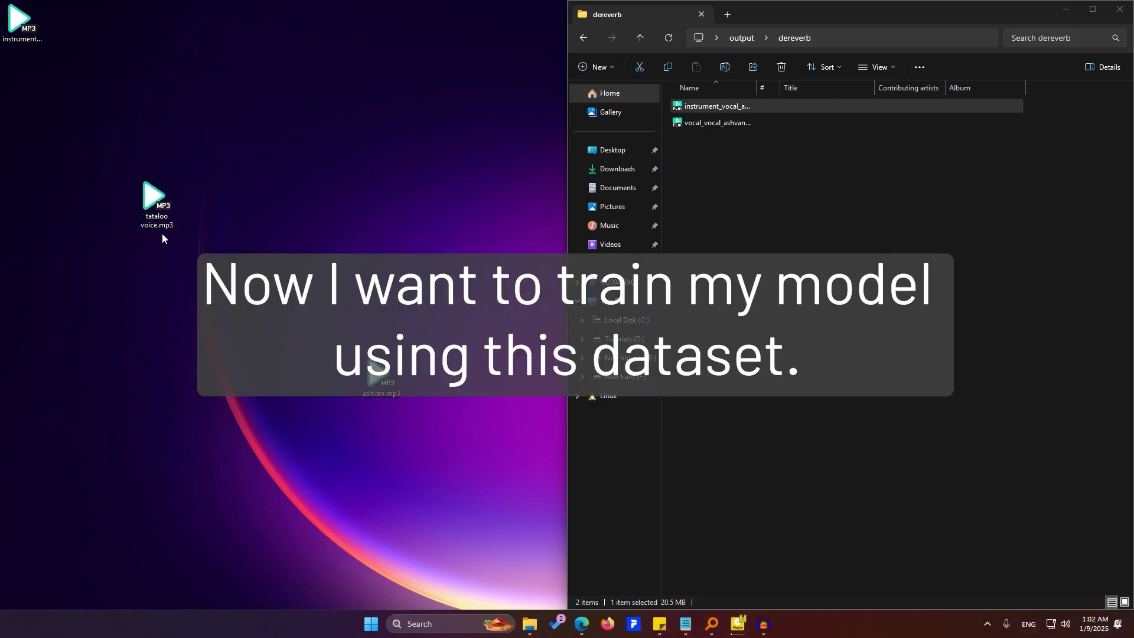
# Switch to RVC WebUI in the browser, open its training page, and set the experiment name to amoozesh train rvc tataloo
pyautogui.click(581, 627)
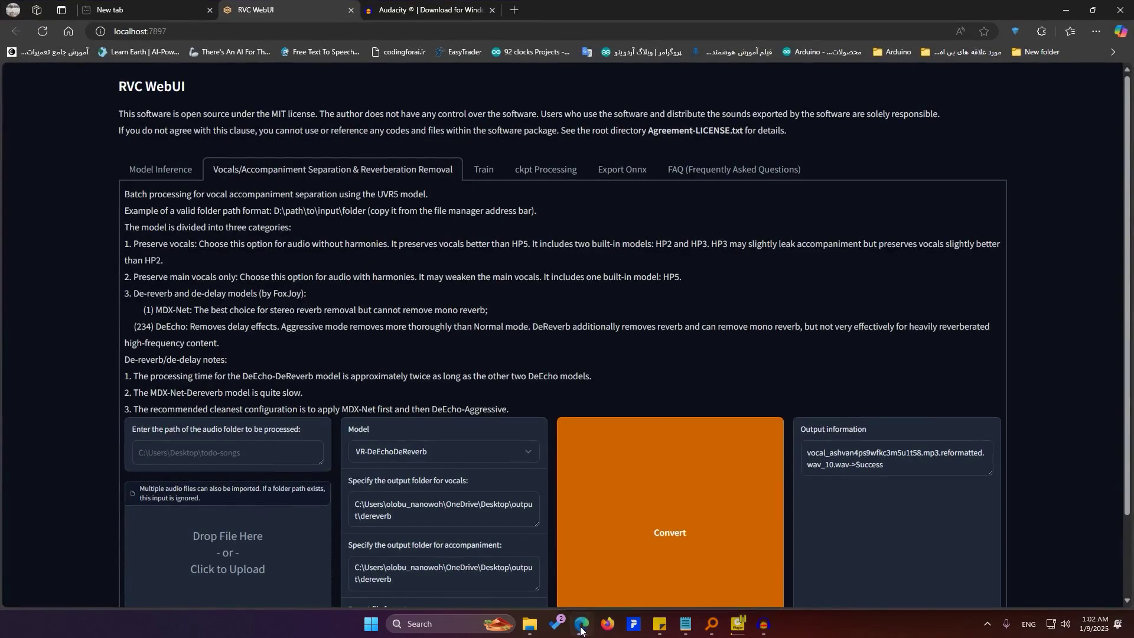
pyautogui.click(475, 174)
pyautogui.moveTo(223, 270); pyautogui.dragTo(119, 266)
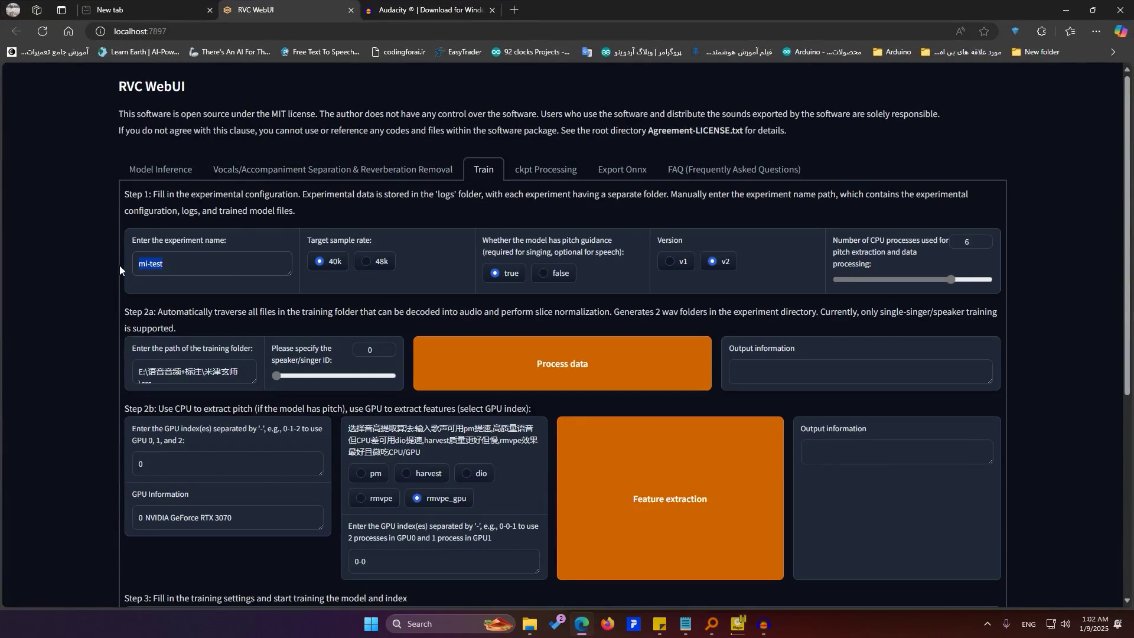
pyautogui.write('f')
pyautogui.write('amoozesh train rvc tataloo')
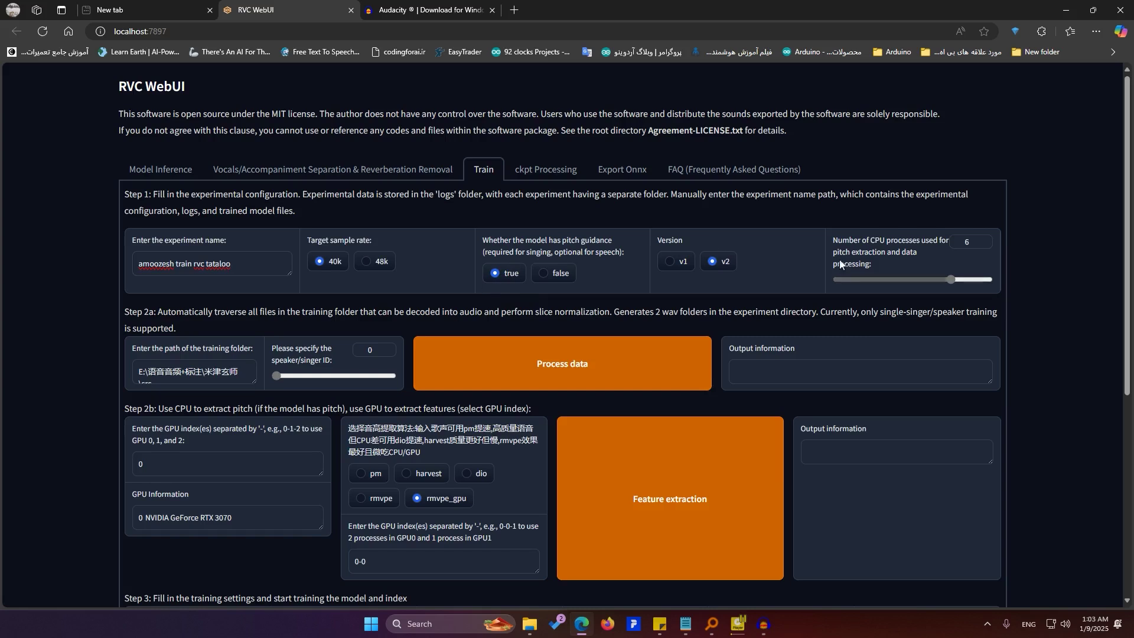
# Create a folder named dataset on the desktop and move tataloo voice.mp3 into it using Explorer
pyautogui.scroll(-2, 1025, 296)
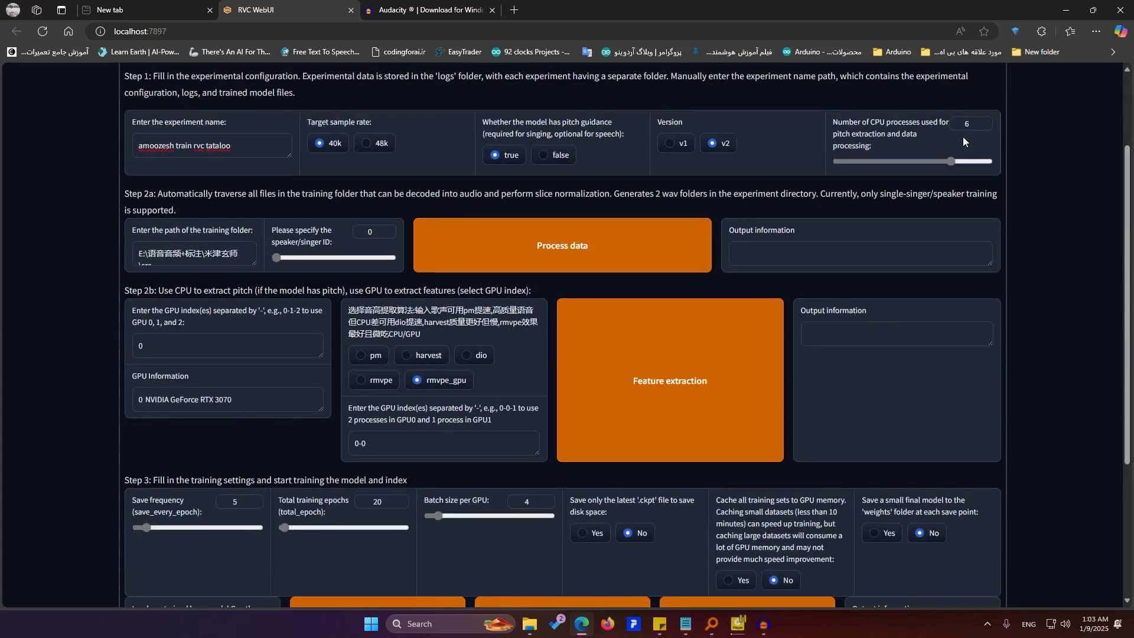
pyautogui.tripleClick(192, 258)
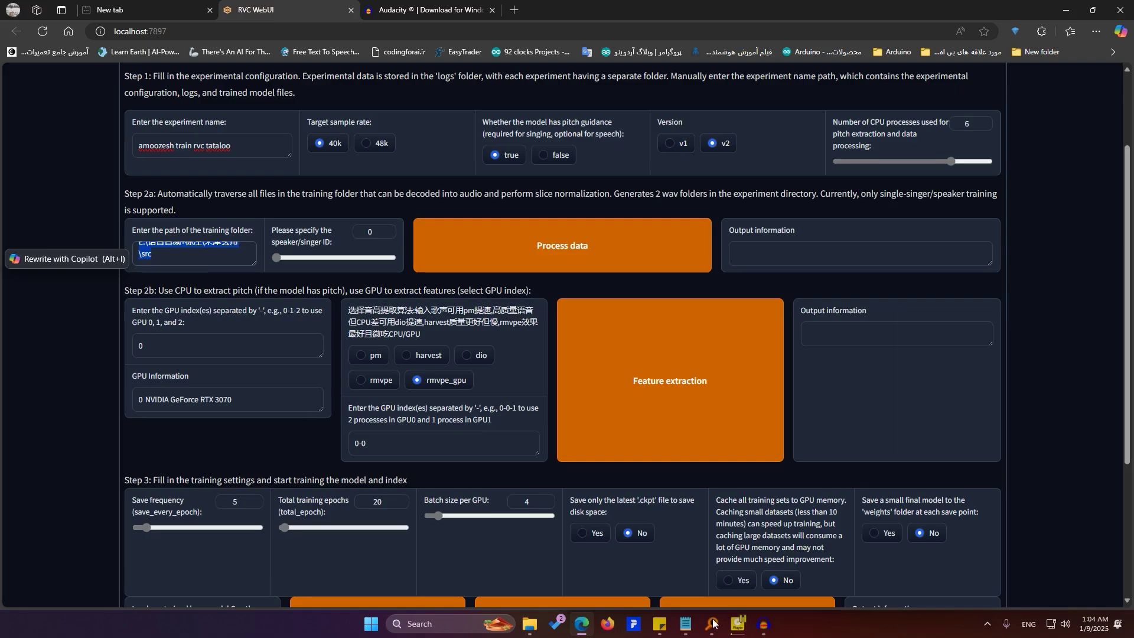
pyautogui.press('super+d')
pyautogui.rightClick(284, 70)
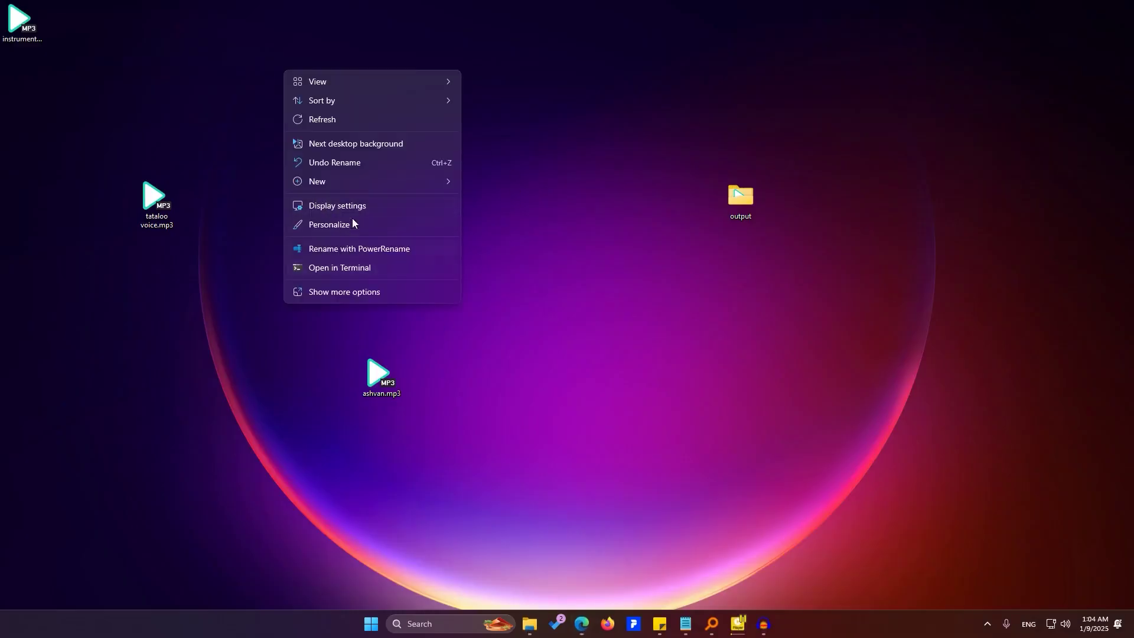
pyautogui.moveTo(391, 183)
pyautogui.click(472, 182)
pyautogui.write('da')
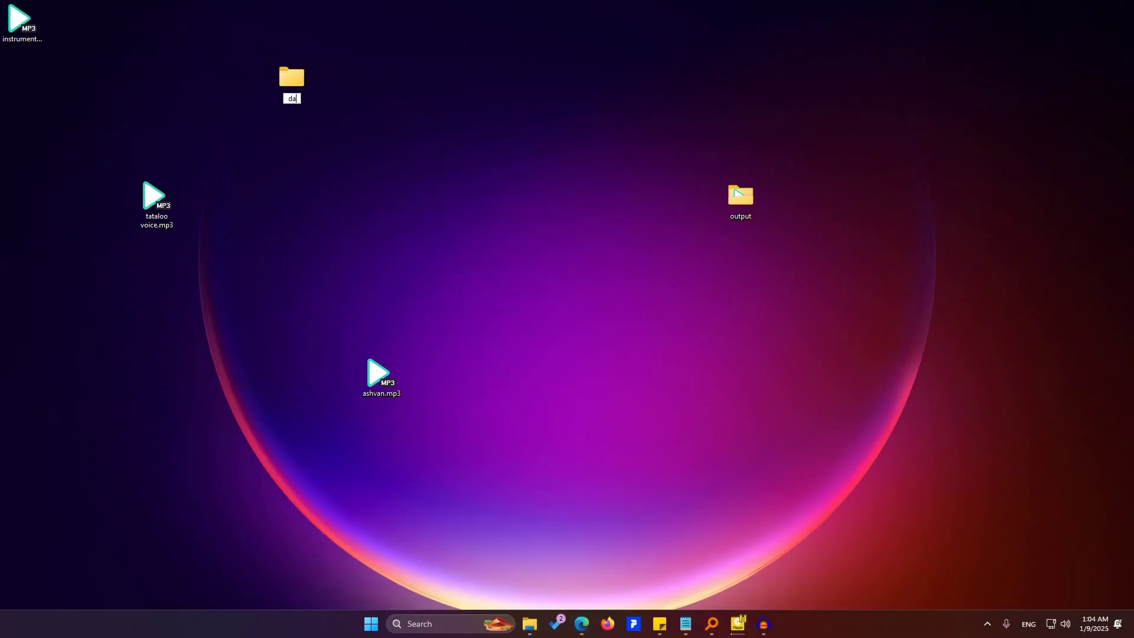
pyautogui.write('taset')
pyautogui.press('Return')
pyautogui.moveTo(172, 202); pyautogui.dragTo(288, 88)
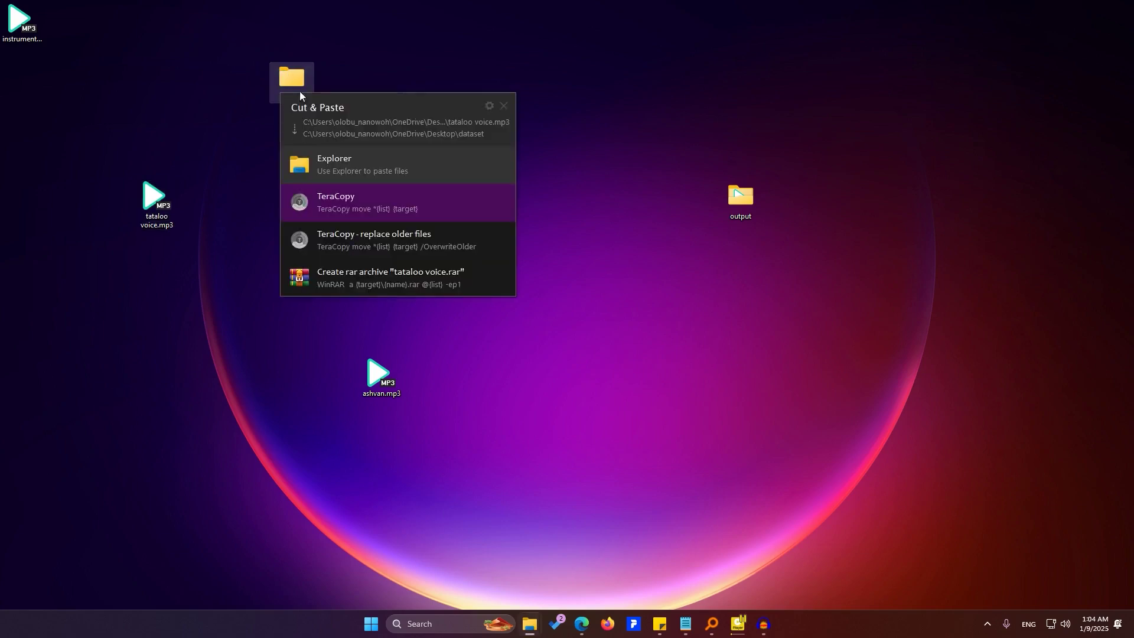
pyautogui.click(320, 153)
# Copy the path of the desktop's dataset folder and enter it as the training folder path in RVC WebUI
pyautogui.doubleClick(291, 78)
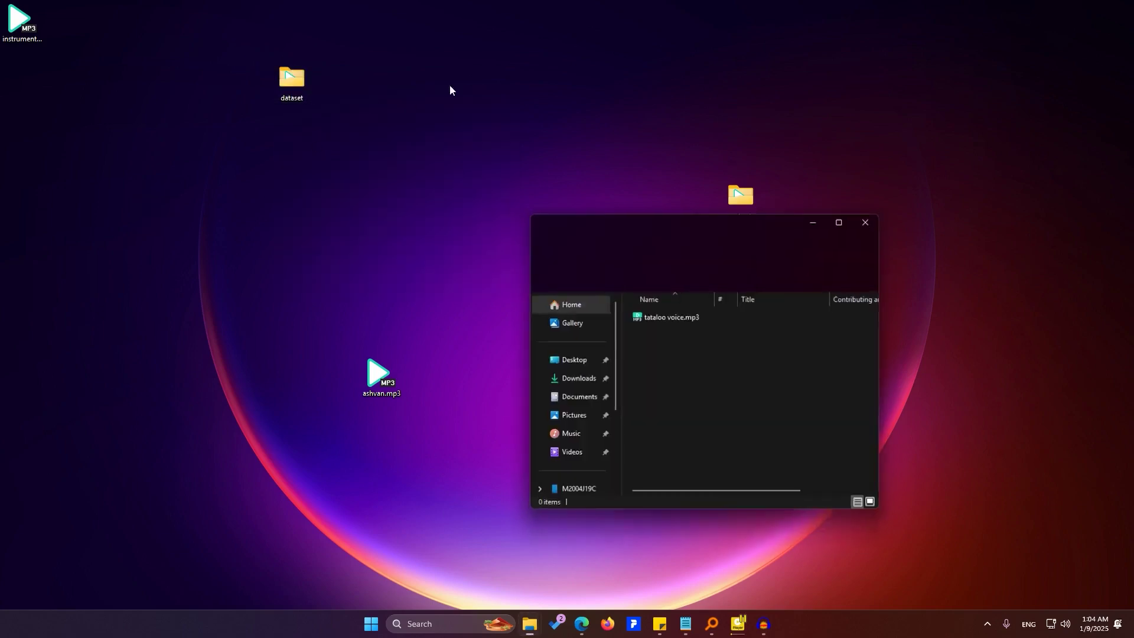
pyautogui.click(784, 243)
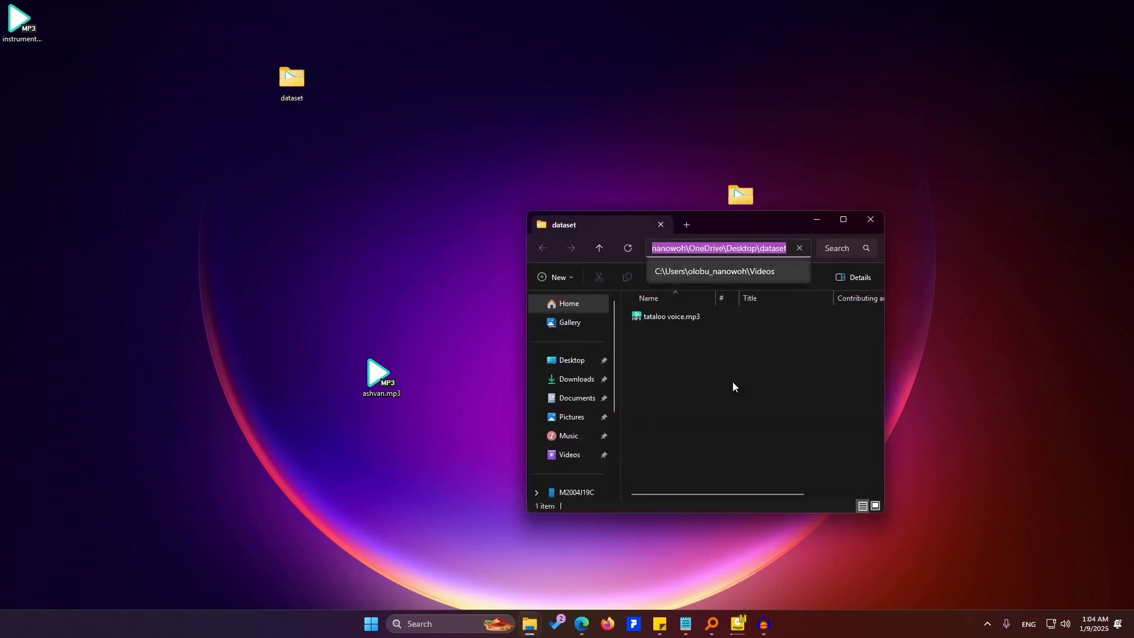
pyautogui.hotkey('alt', 'Tab')
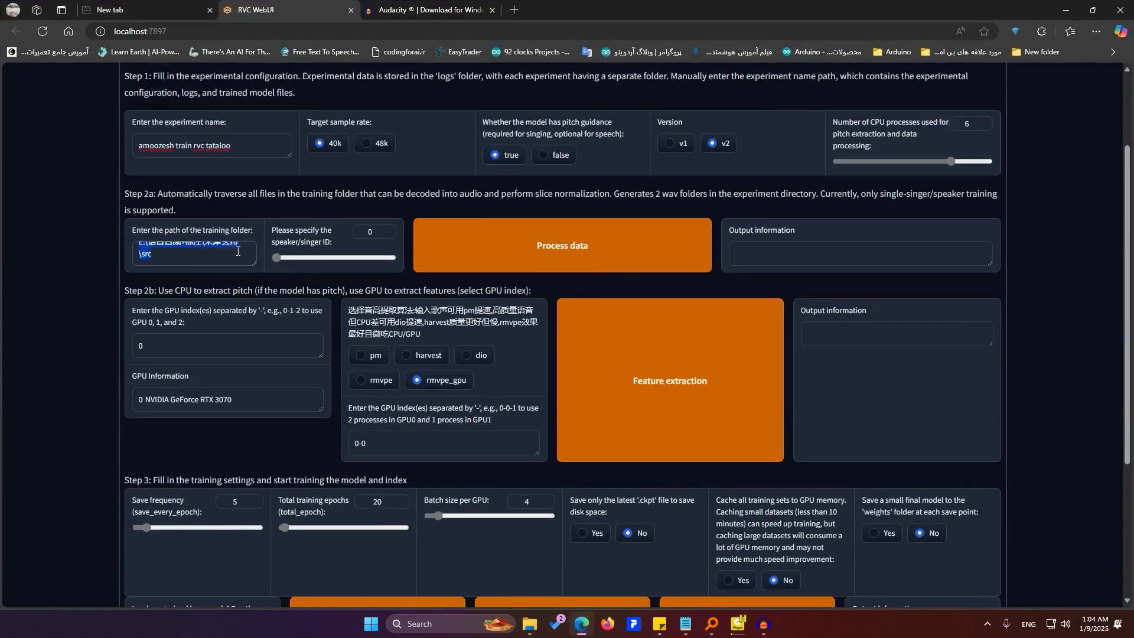
pyautogui.hotkey('ctrl', 'v')
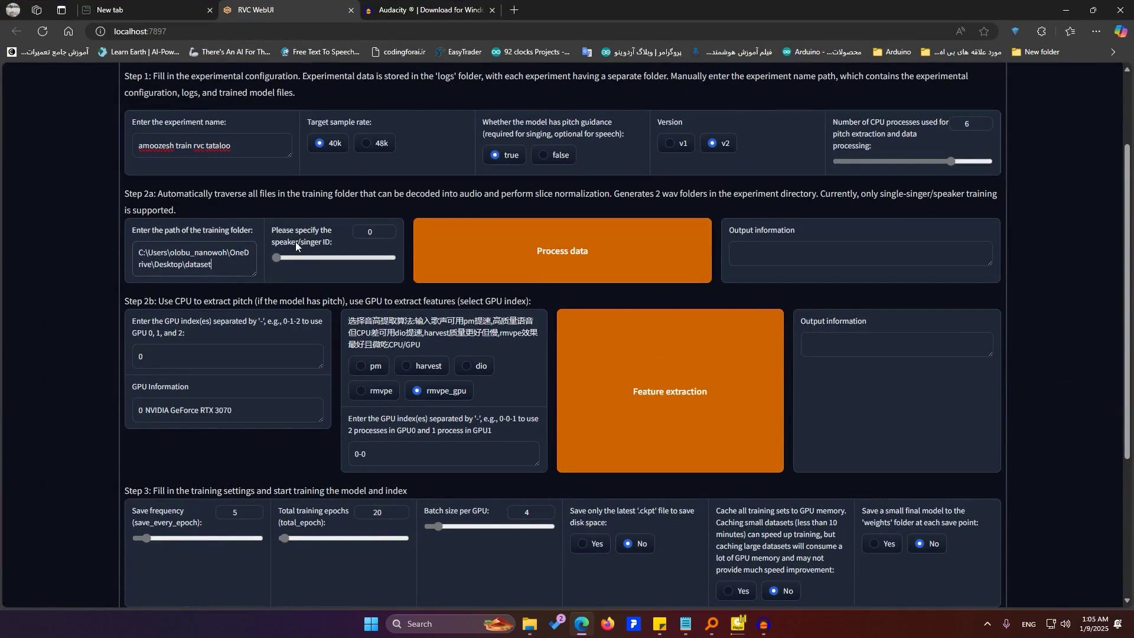
# Process the training data and run feature extraction with the rmvpe_gpu pitch algorithm
pyautogui.click(572, 263)
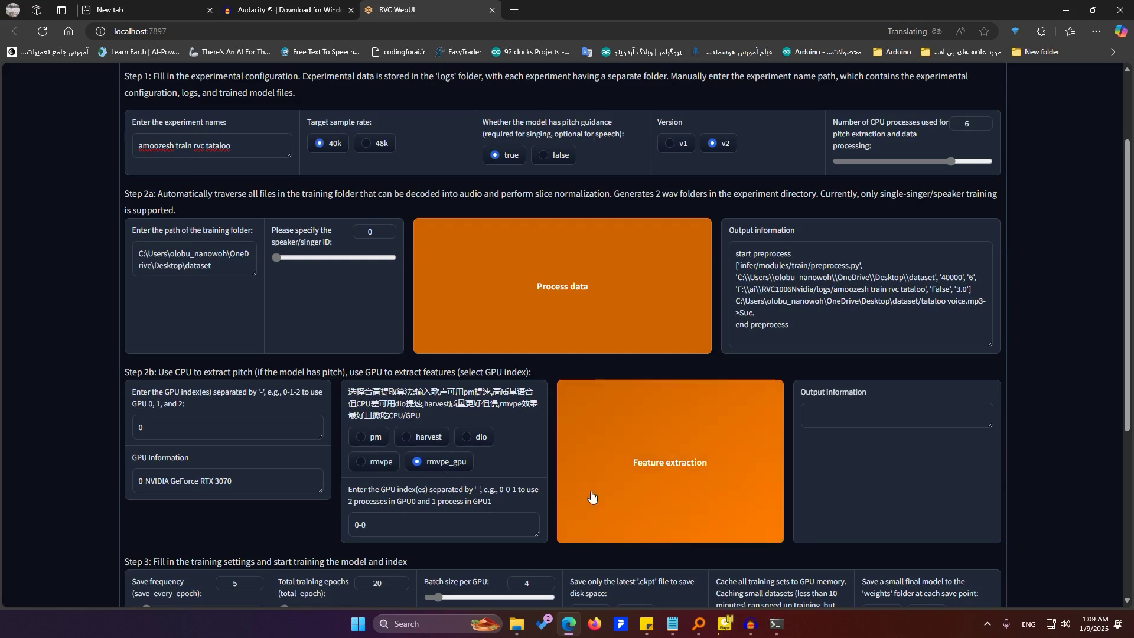
pyautogui.click(638, 471)
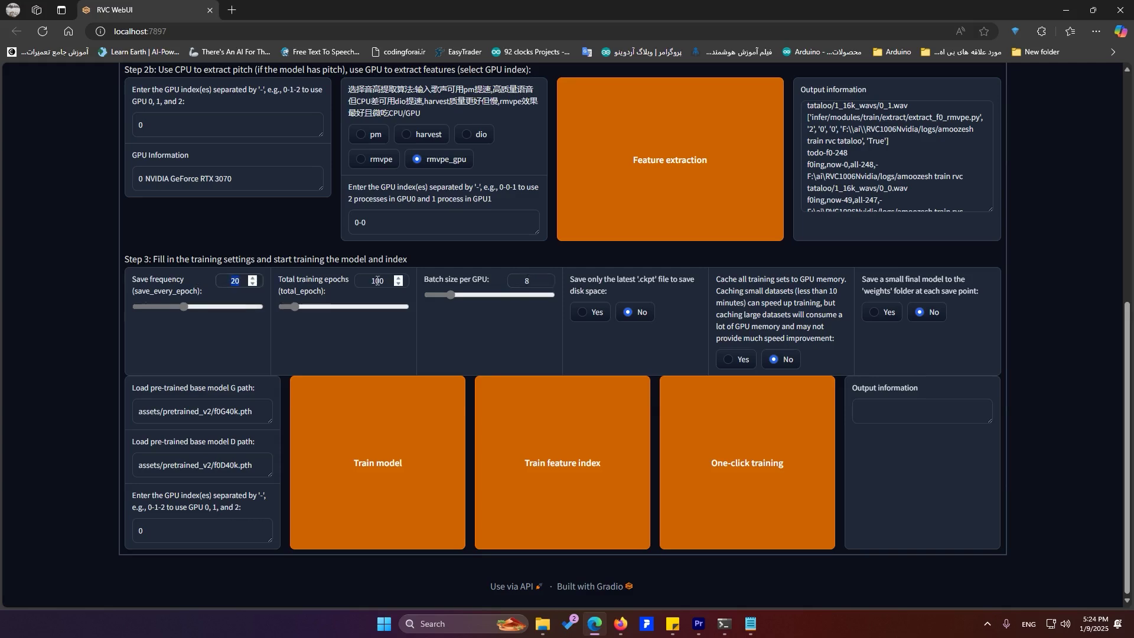
# Set 20 total training epochs and a save frequency of 5, enable saving a small final model at each save point, and start one-click training
pyautogui.write('20')
pyautogui.doubleClick(235, 281)
pyautogui.write('5')
pyautogui.click(875, 313)
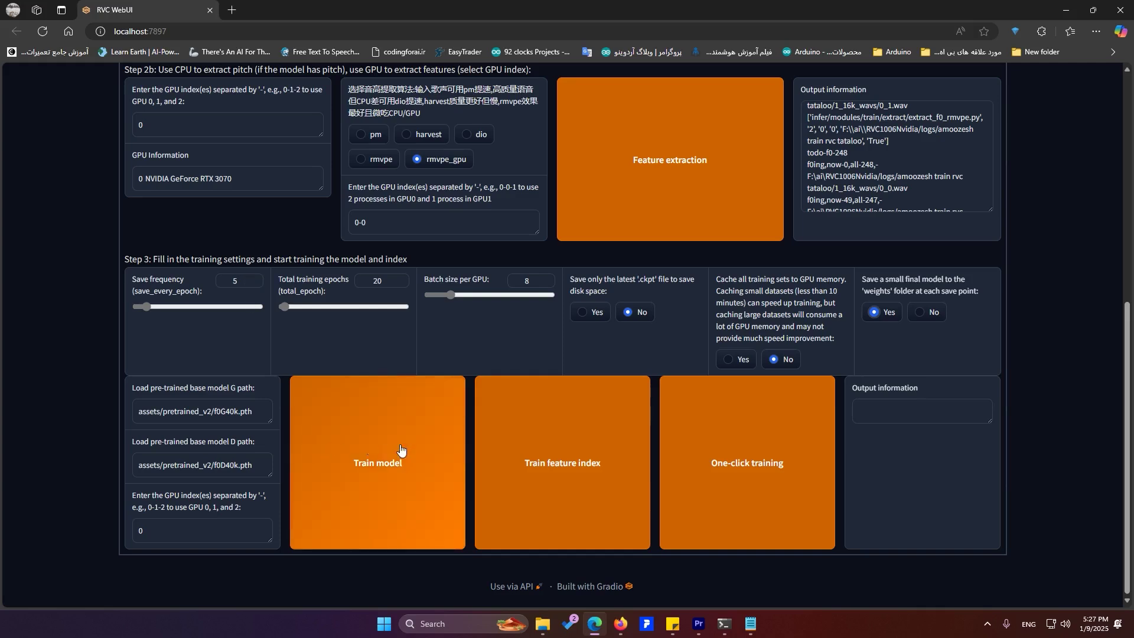
pyautogui.click(694, 482)
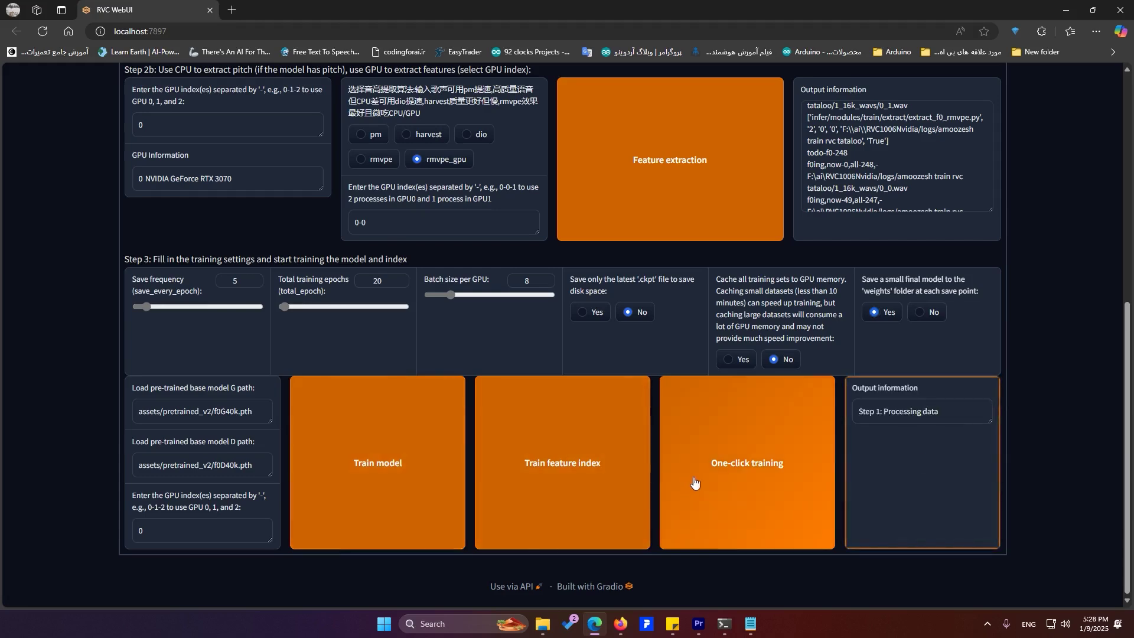
# Check the training progress and epoch log in the RVC command window
pyautogui.click(724, 623)
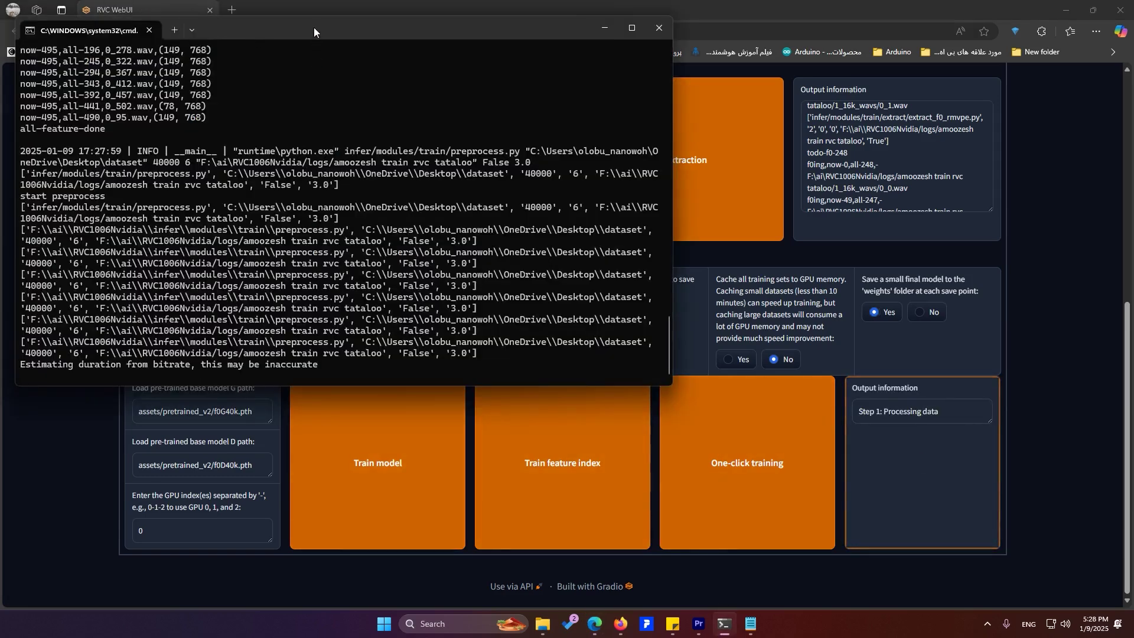
pyautogui.moveTo(314, 27); pyautogui.dragTo(384, 93)
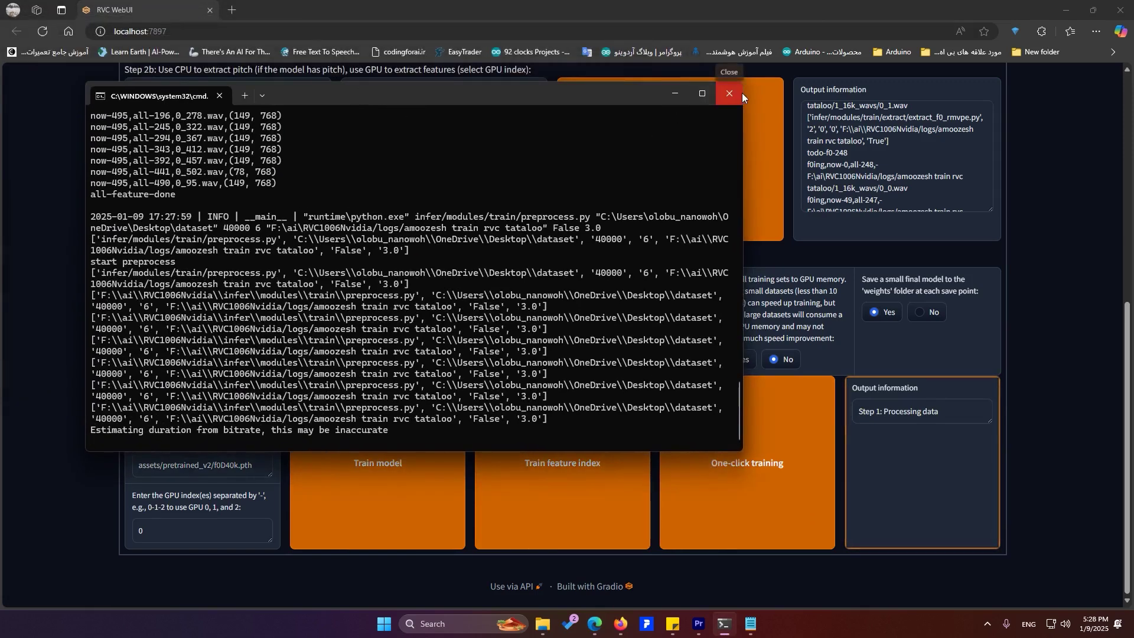
pyautogui.click(674, 93)
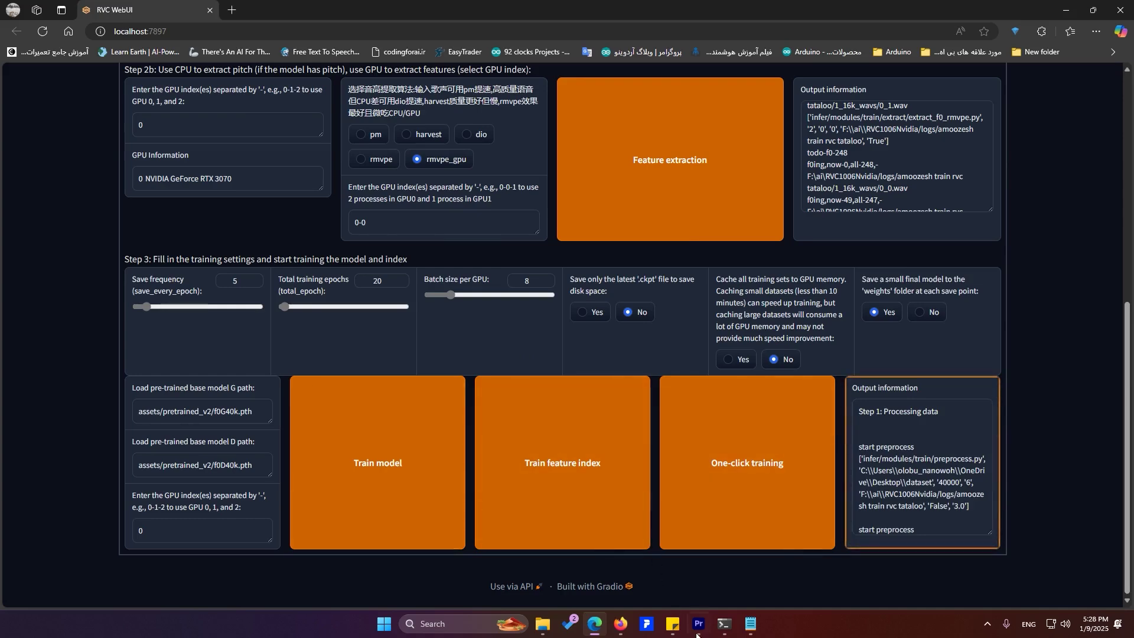
pyautogui.hotkey('alt', 'Tab')
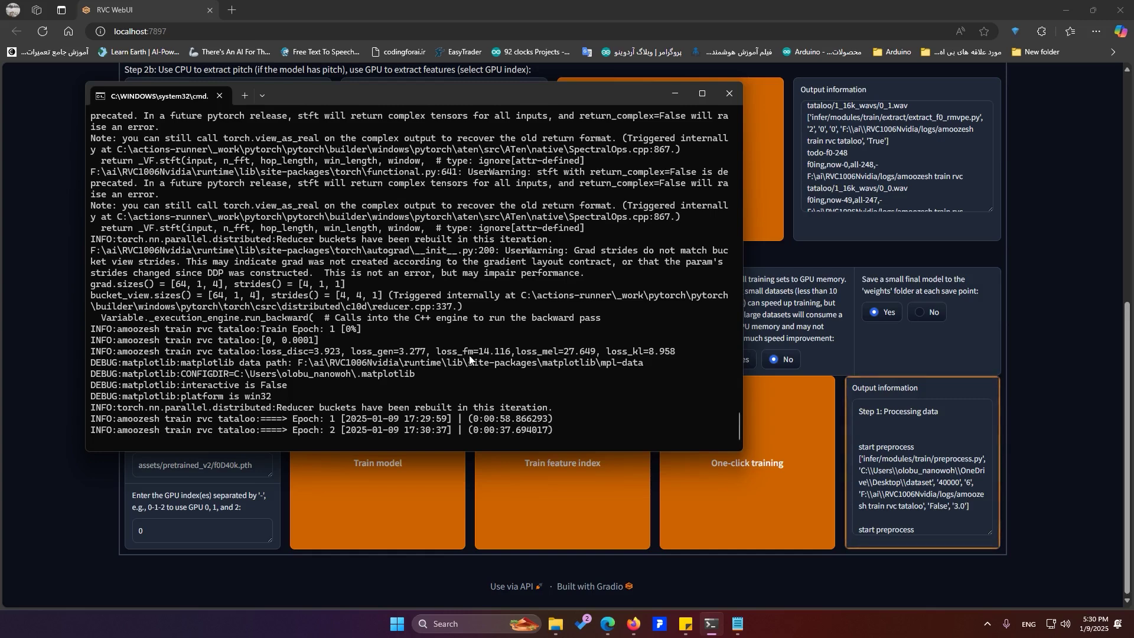
# Estimate the training duration in Calculator by computing 20 × 37, dividing by 60 and multiplying the result by 5
pyautogui.press('XF86Calculator')
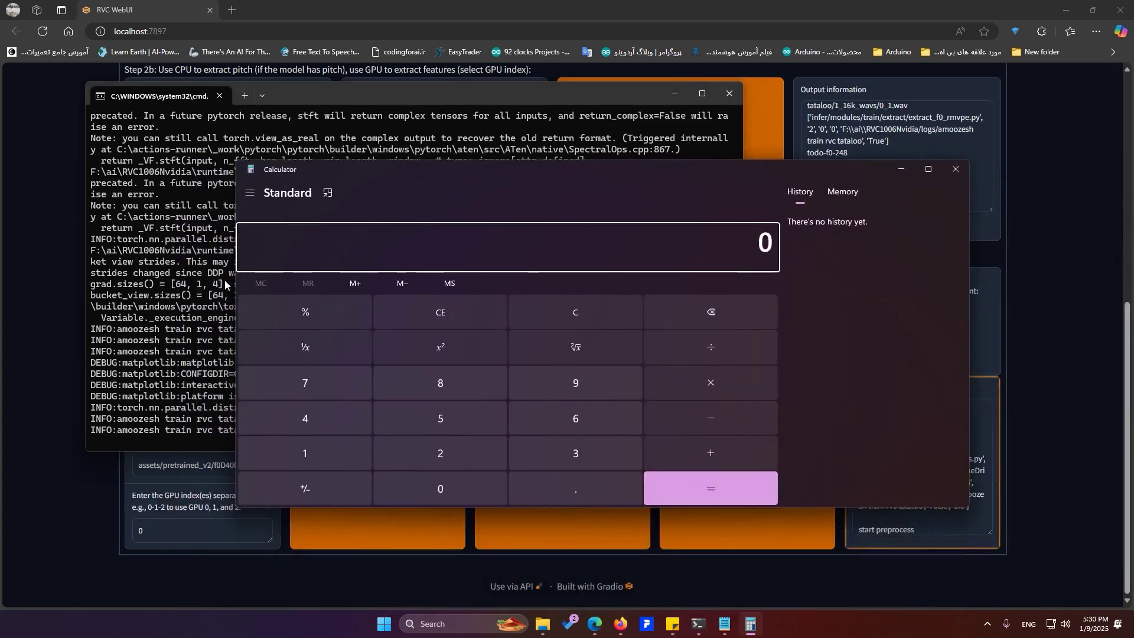
pyautogui.moveTo(236, 349); pyautogui.dragTo(638, 384)
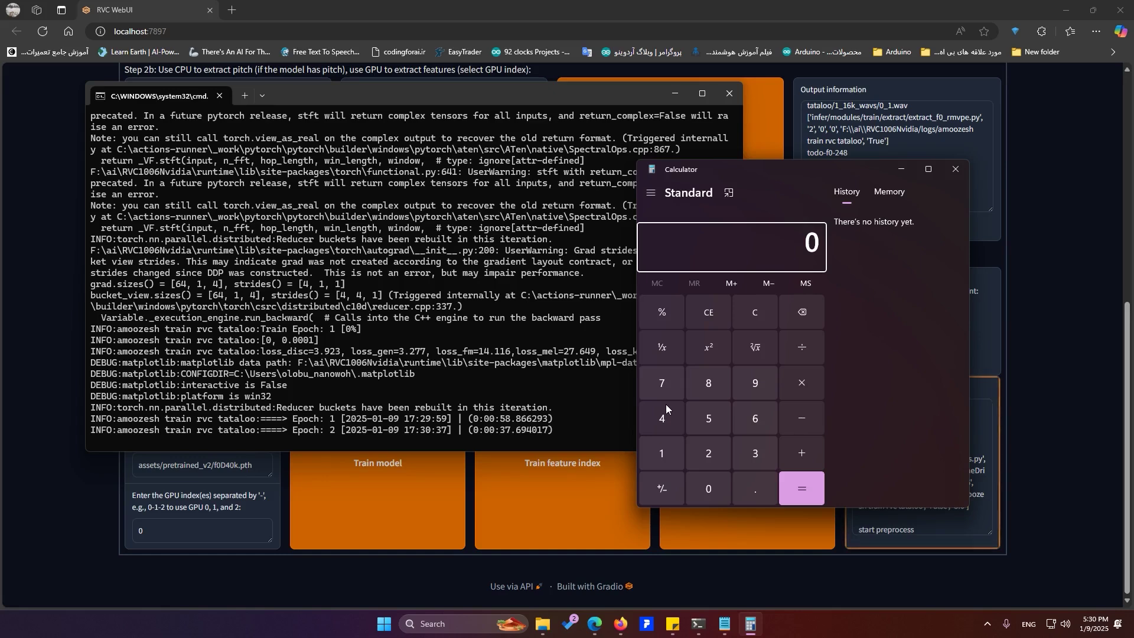
pyautogui.write('20*37')
pyautogui.press('Return')
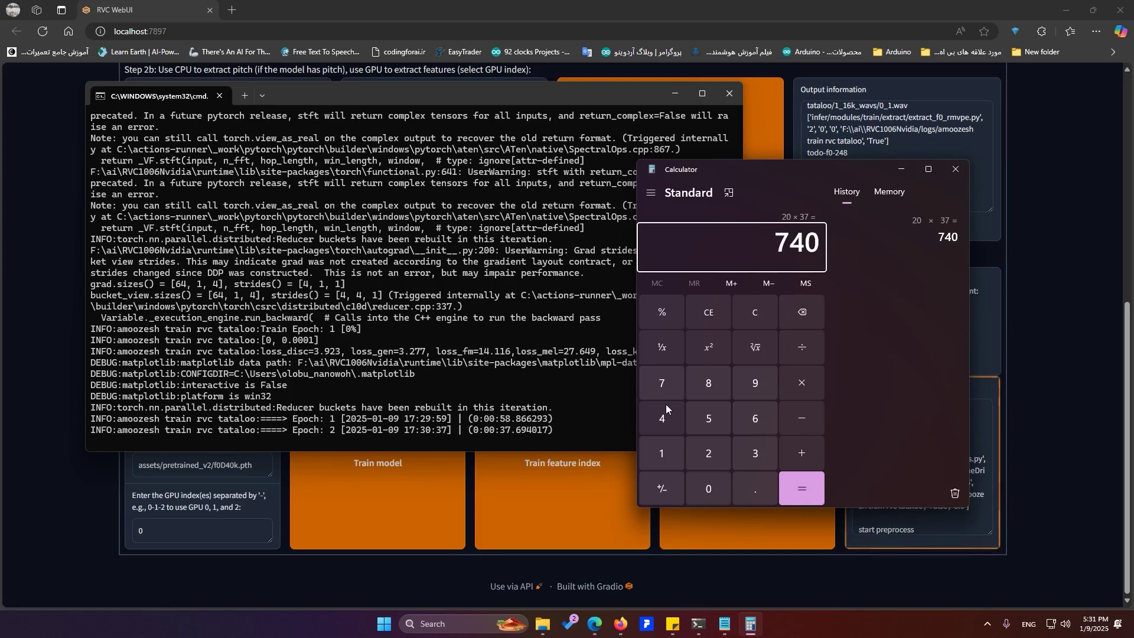
pyautogui.write('/60')
pyautogui.press('Return')
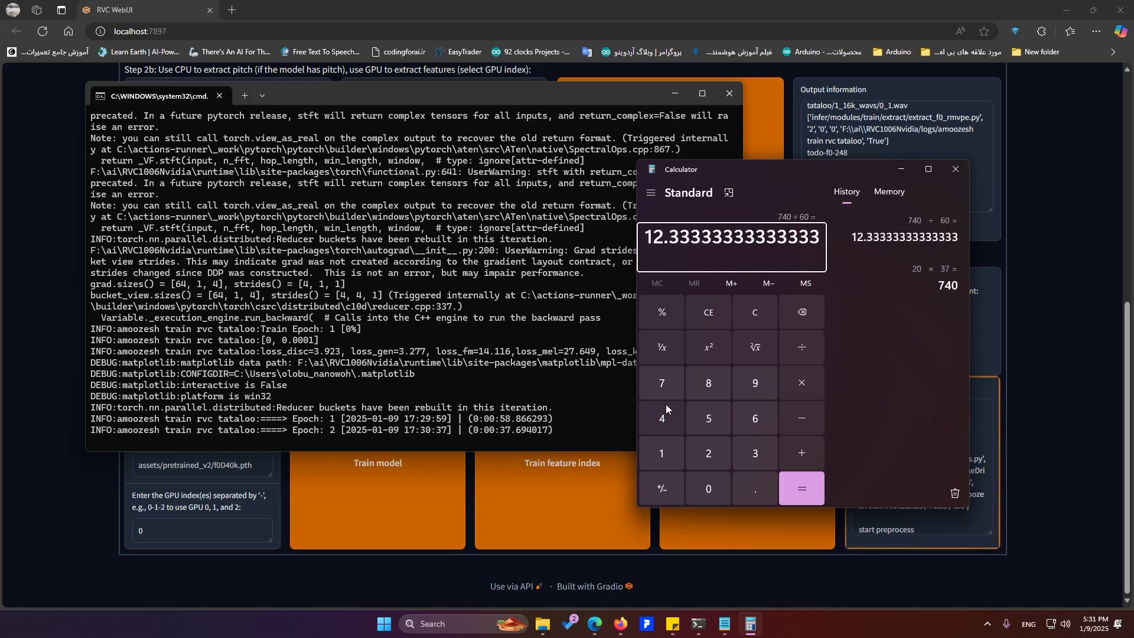
pyautogui.press('*')
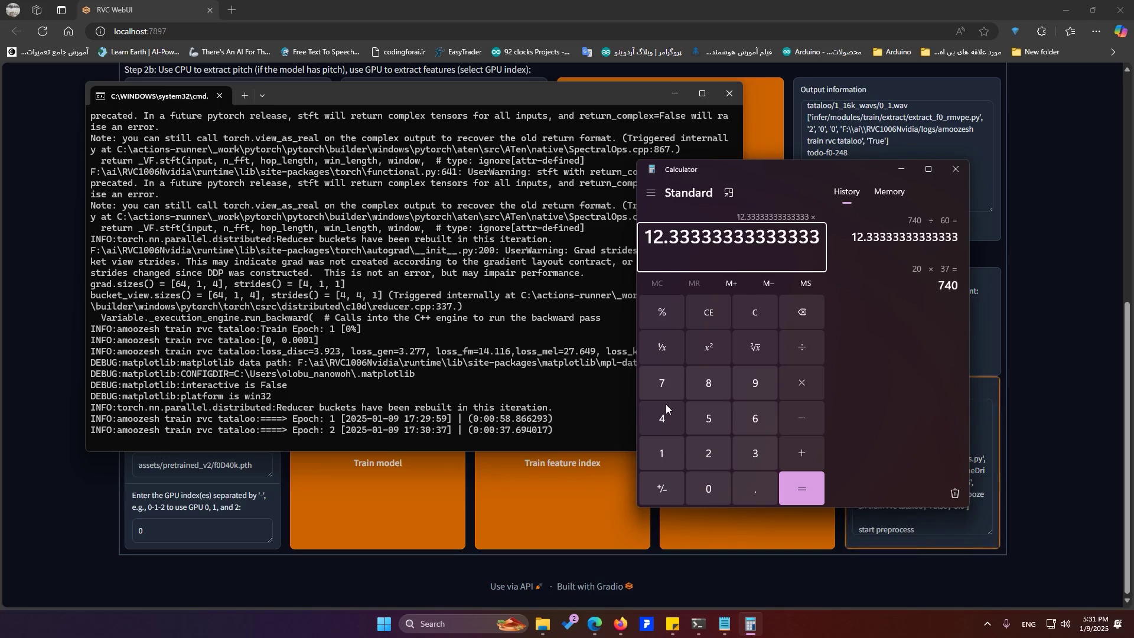
pyautogui.press('5')
pyautogui.press('Return')
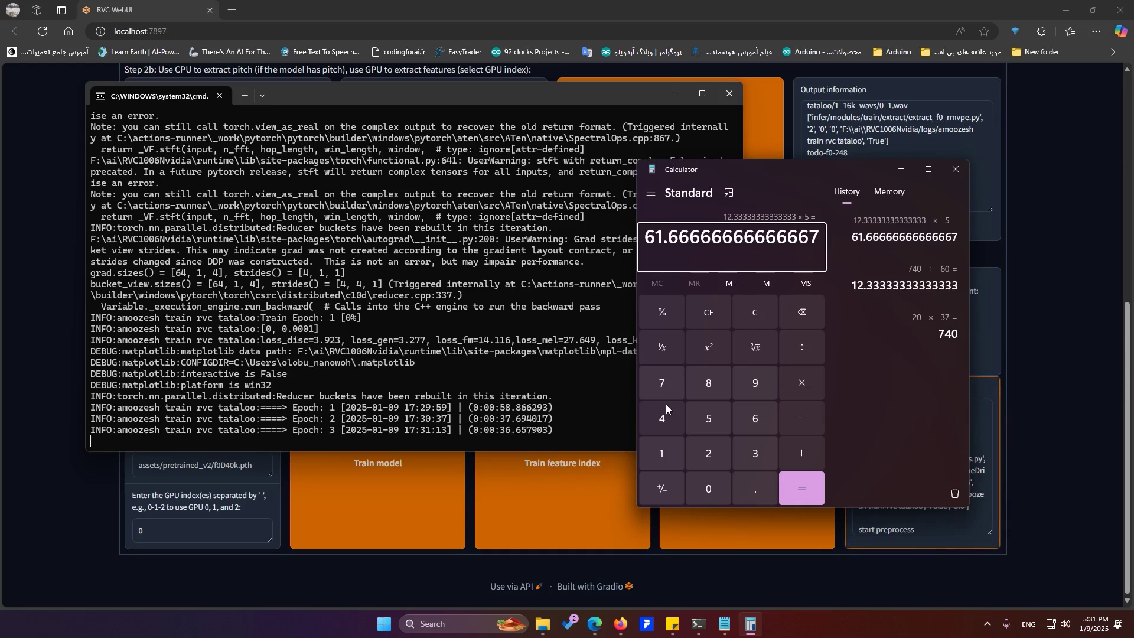
pyautogui.moveTo(756, 169); pyautogui.dragTo(859, 147)
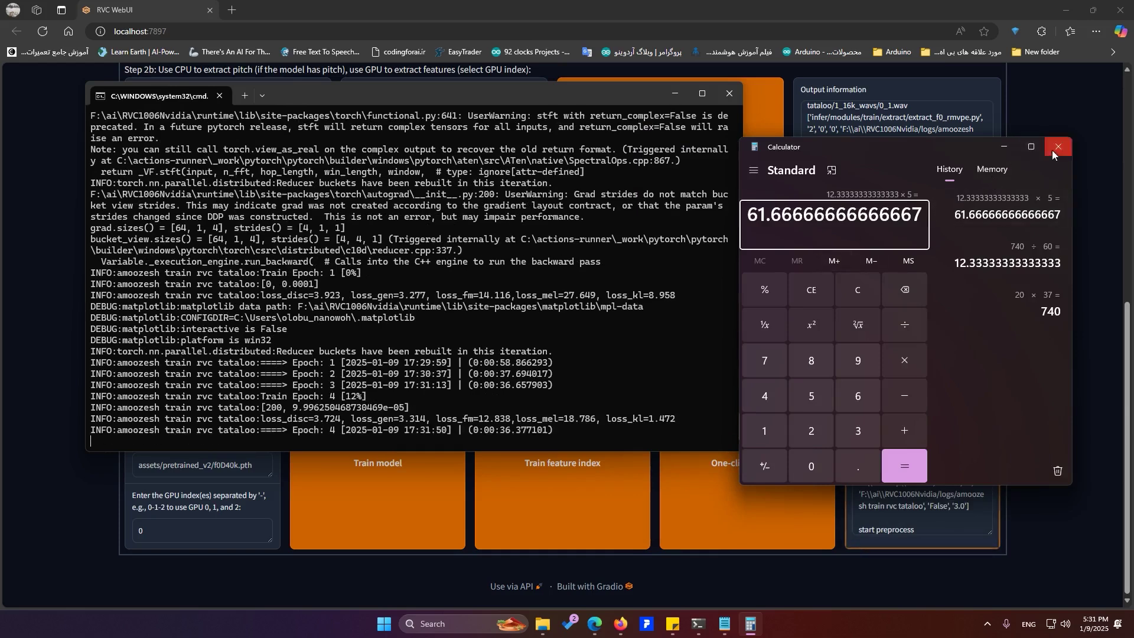
pyautogui.click(1056, 149)
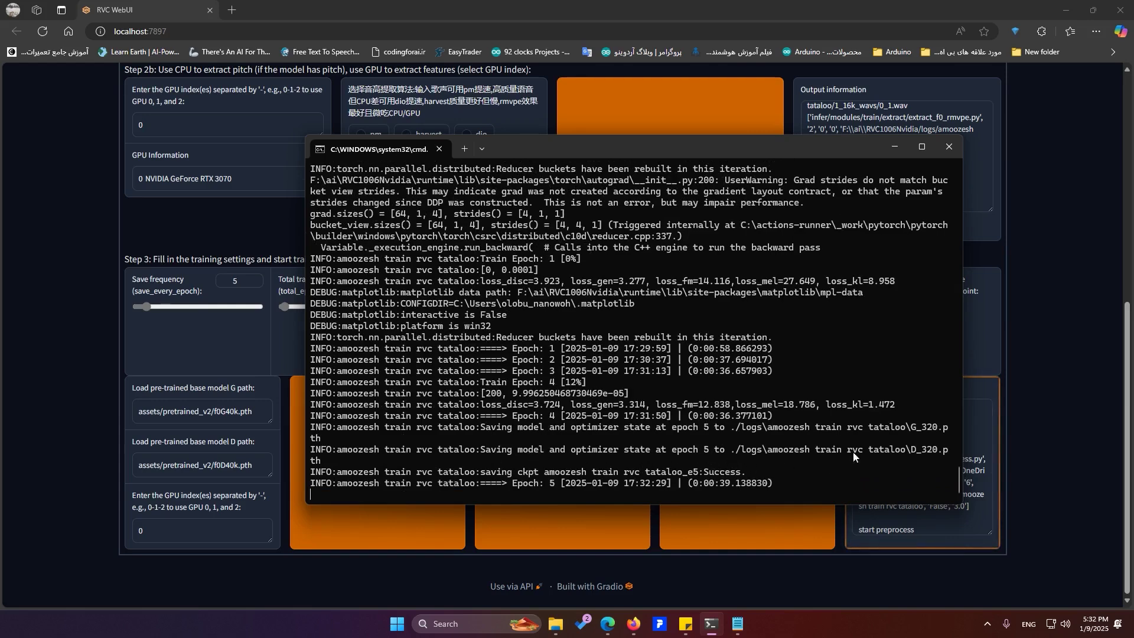
# Refresh the voice list in RVC WebUI's model inference section and look for the saved checkpoint among the inferencing voices
pyautogui.click(1012, 388)
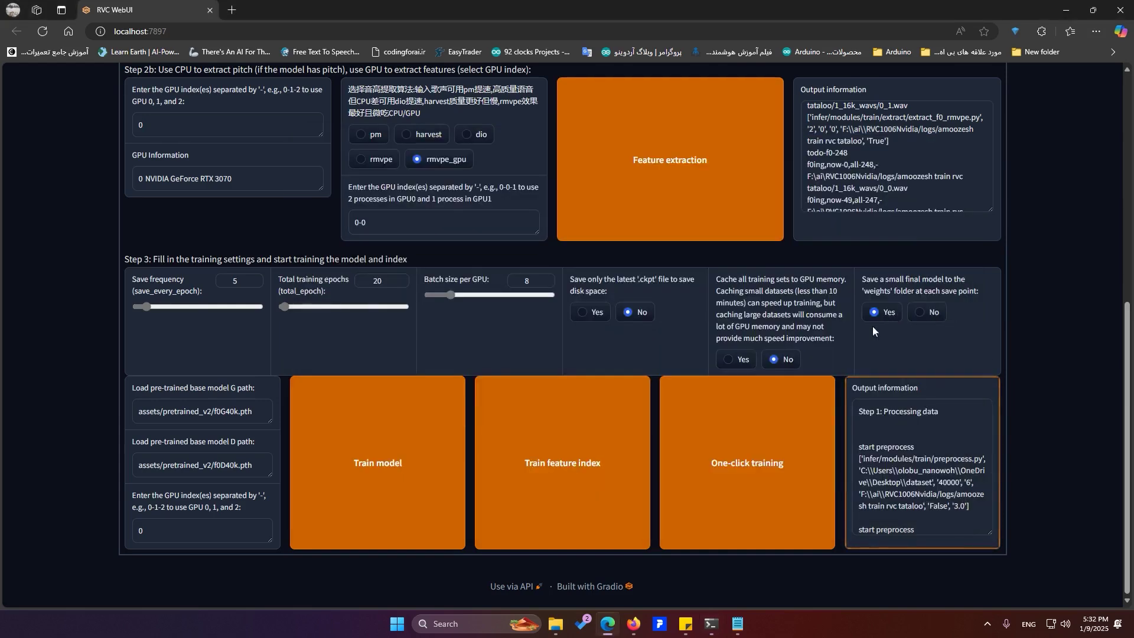
pyautogui.scroll(2, 873, 326)
pyautogui.scroll(3, 392, 213)
pyautogui.click(171, 172)
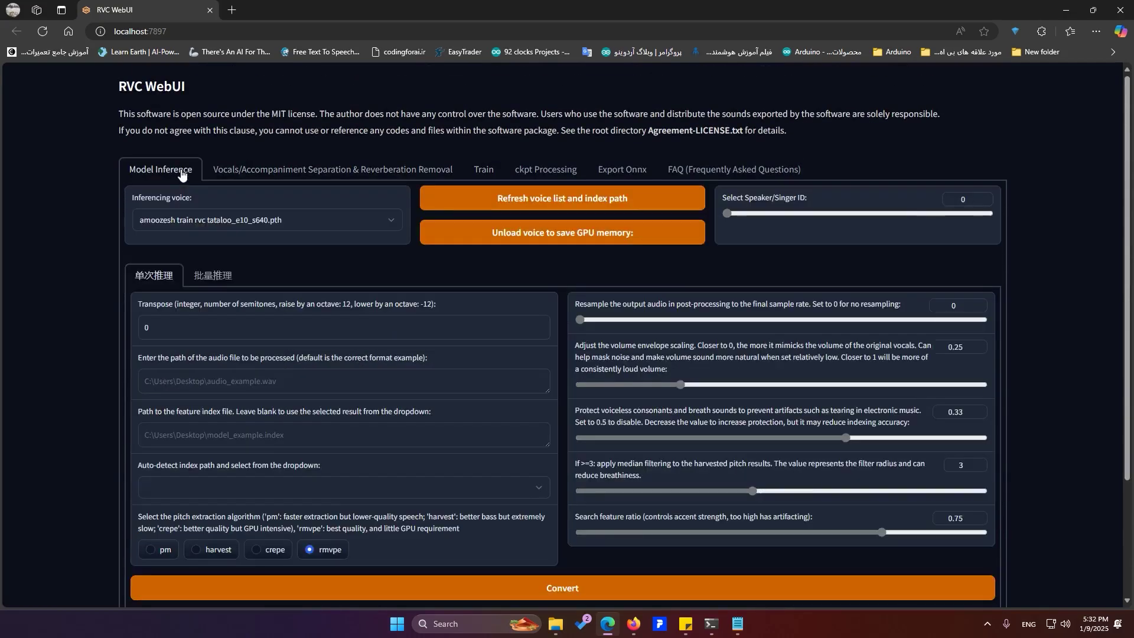
pyautogui.click(491, 200)
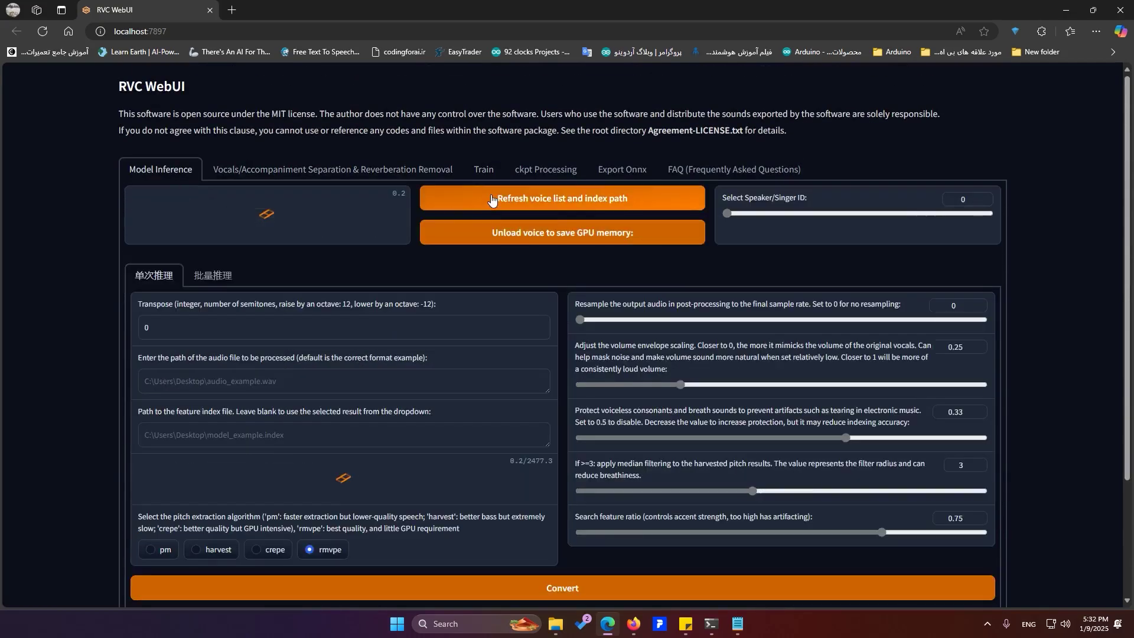
pyautogui.click(362, 221)
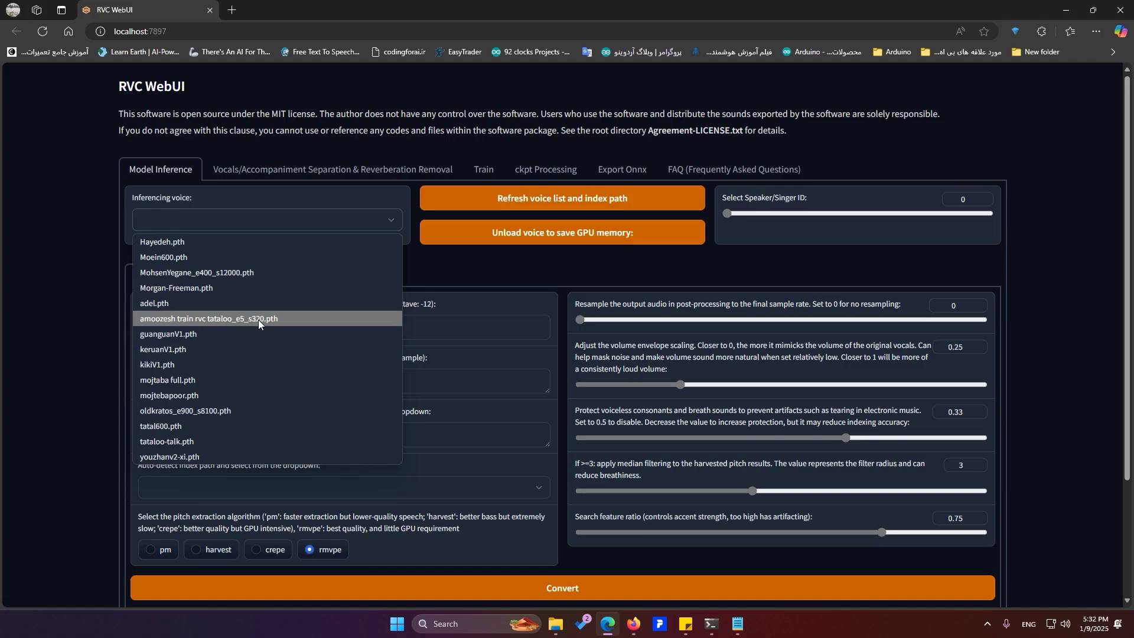
# Review the experiment name, training folder path and training settings, and check the epoch log in the command window
pyautogui.click(332, 169)
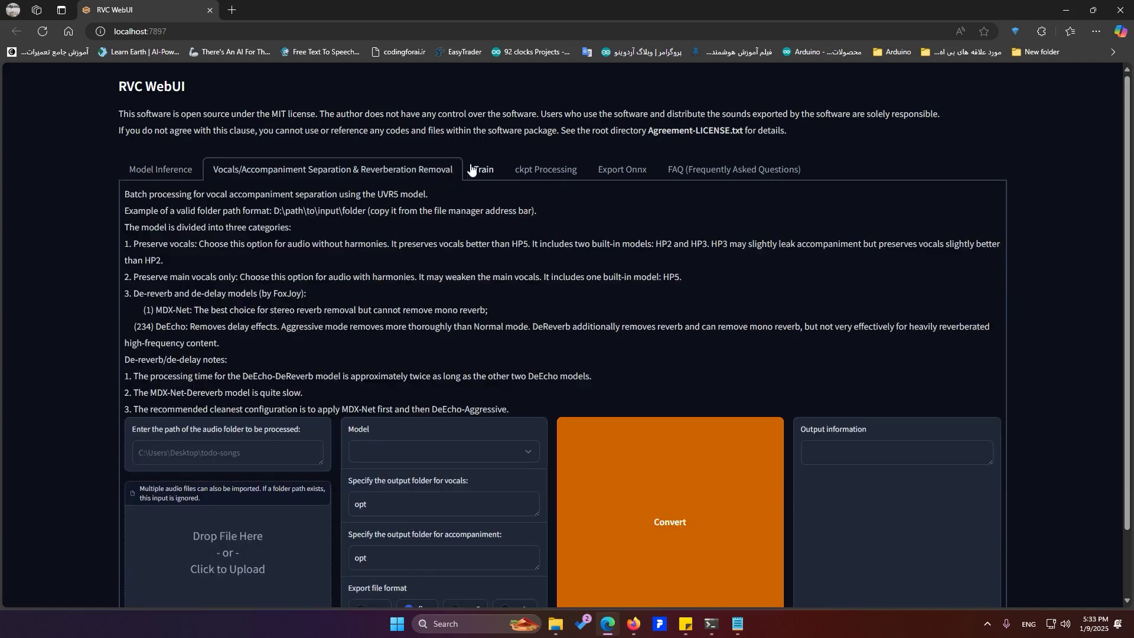
pyautogui.click(483, 169)
pyautogui.scroll(-3, 497, 377)
pyautogui.scroll(-4, 497, 378)
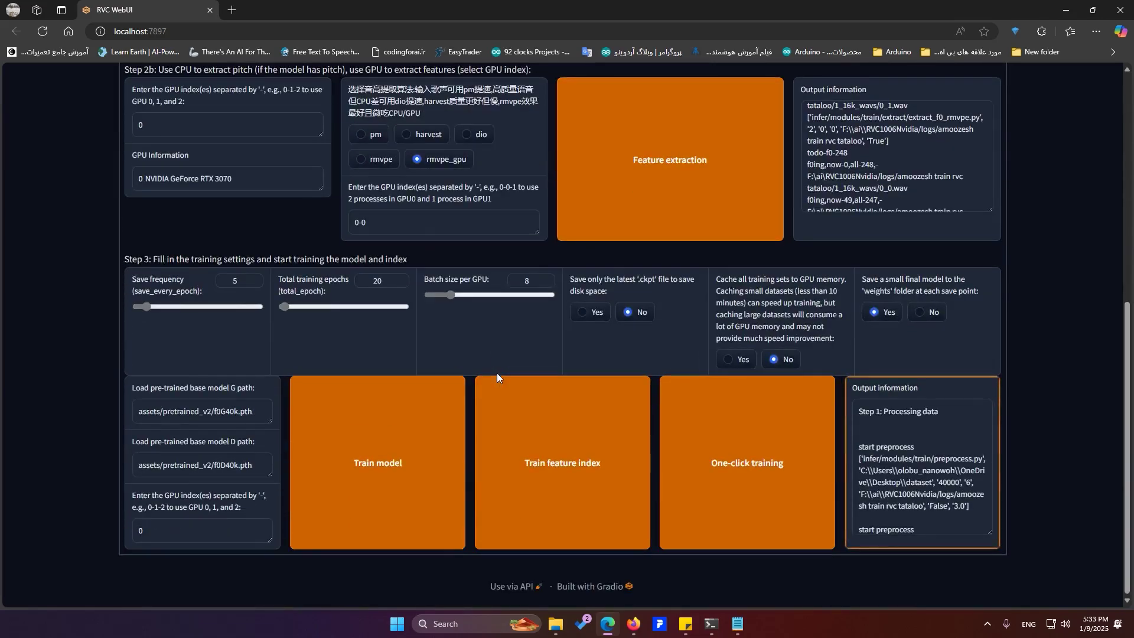
pyautogui.scroll(5, 497, 373)
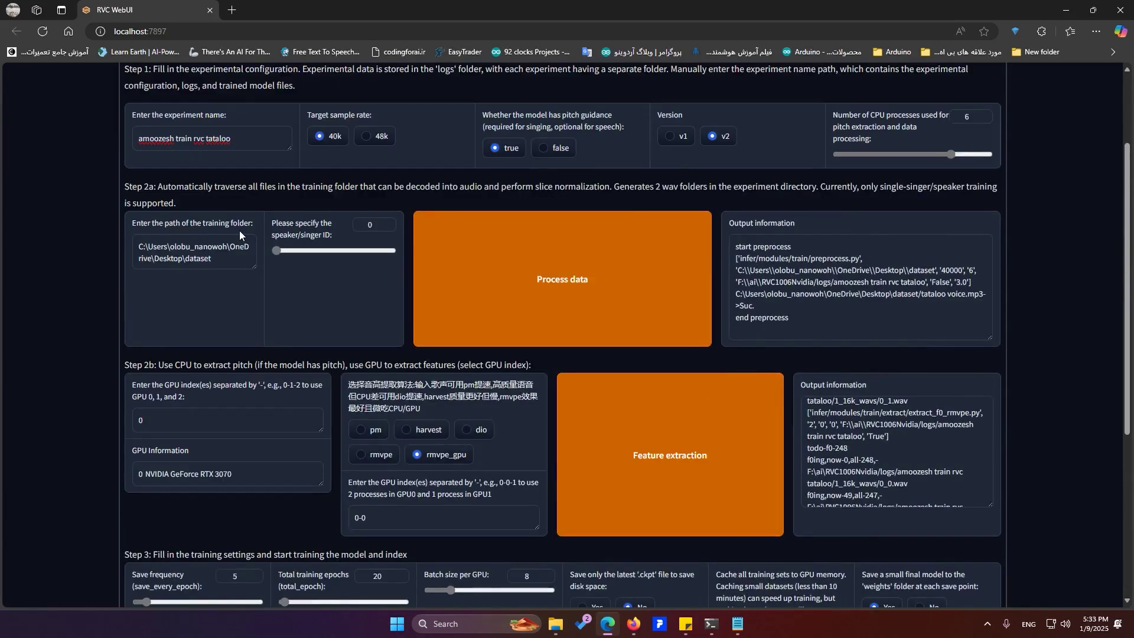
pyautogui.moveTo(262, 139); pyautogui.dragTo(140, 142)
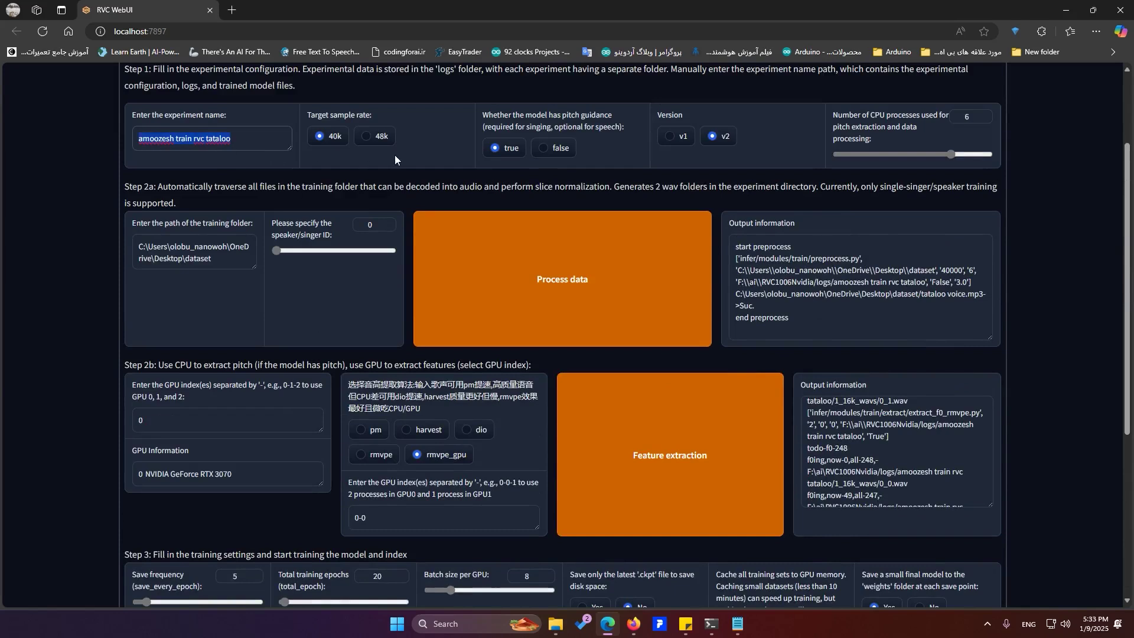
pyautogui.moveTo(205, 263); pyautogui.dragTo(133, 250)
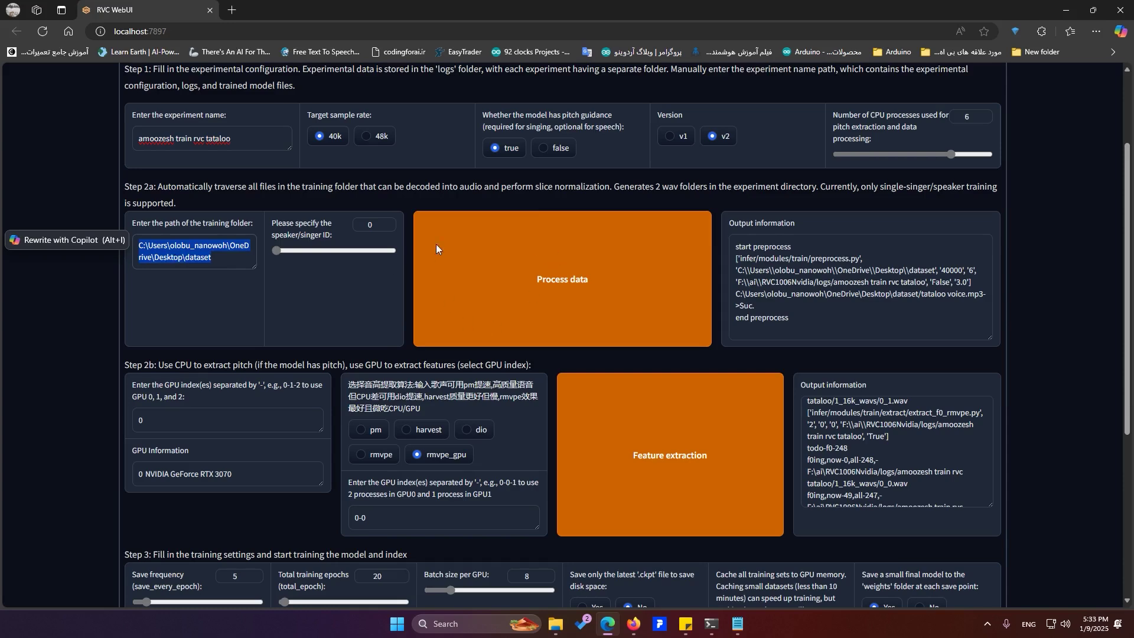
pyautogui.scroll(-3, 528, 304)
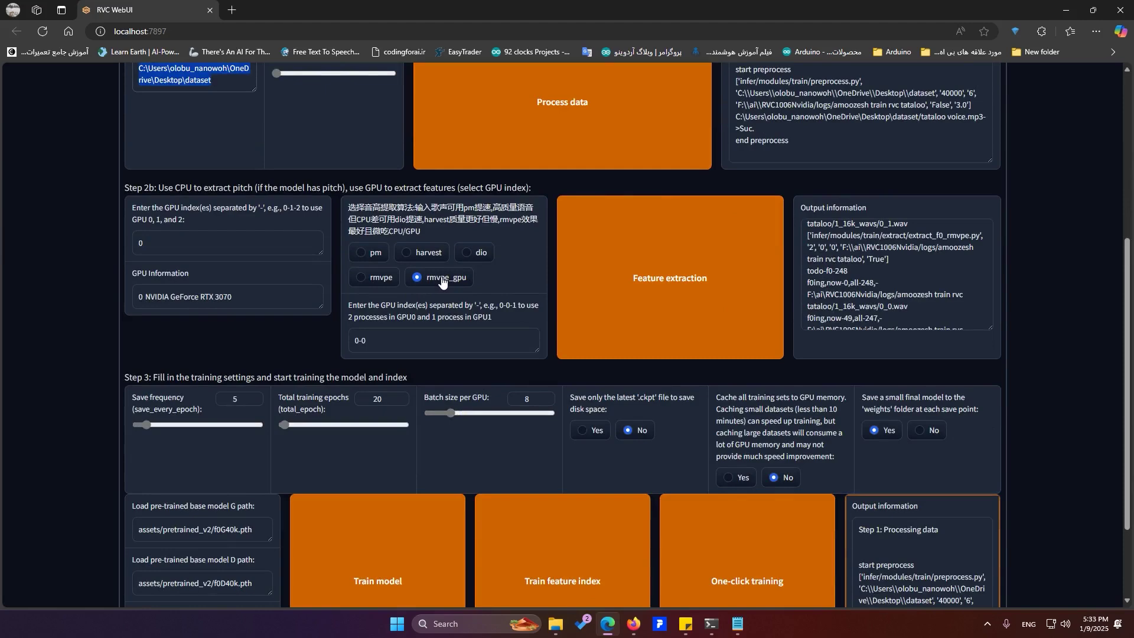
pyautogui.scroll(-2, 246, 280)
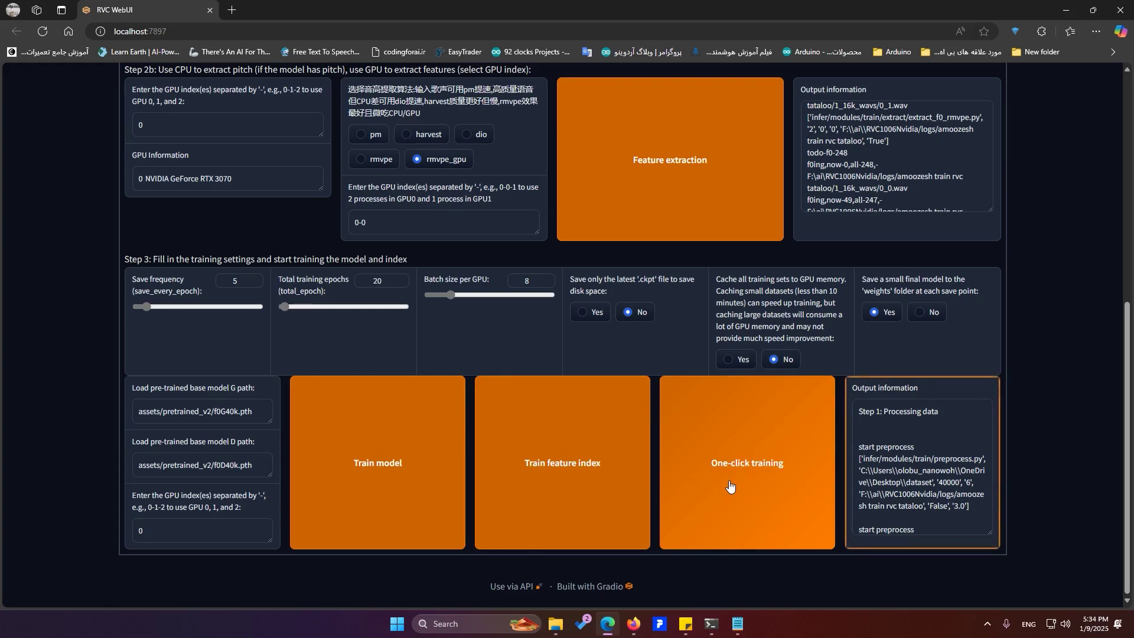
pyautogui.click(713, 627)
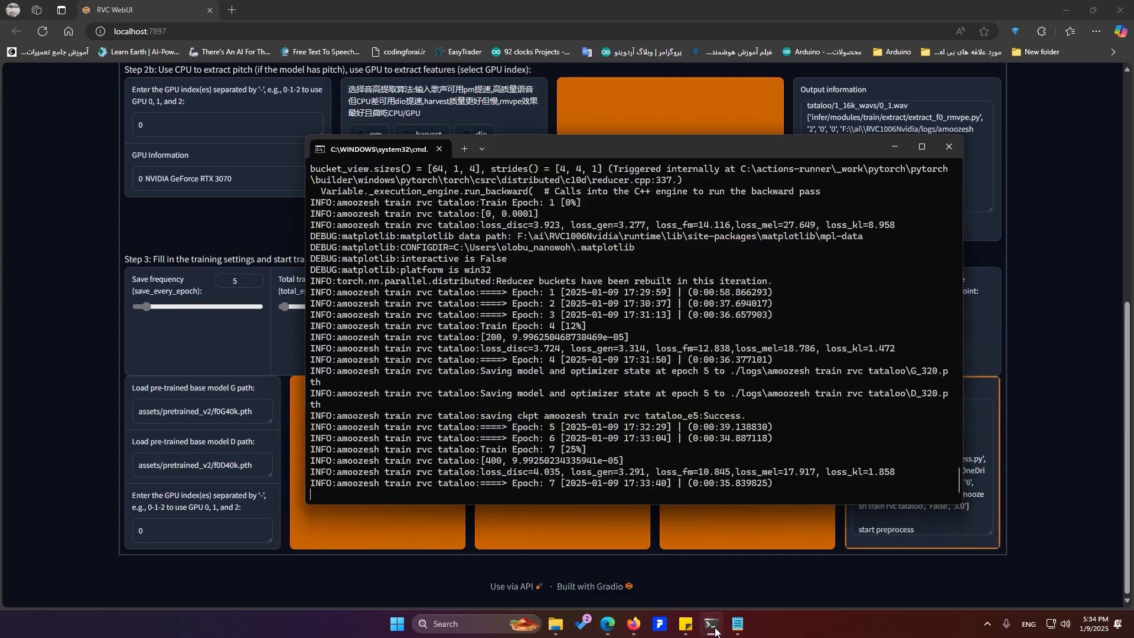
pyautogui.click(716, 629)
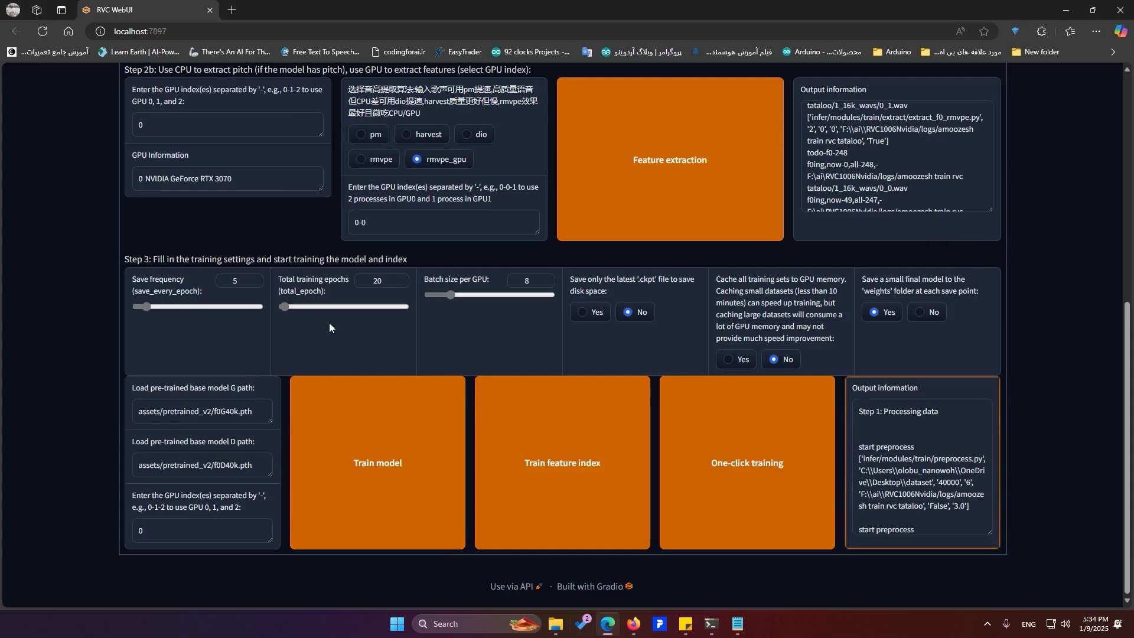
# Try 100 and 300 as the total training epochs and restore the value to 20
pyautogui.doubleClick(382, 276)
pyautogui.write('100')
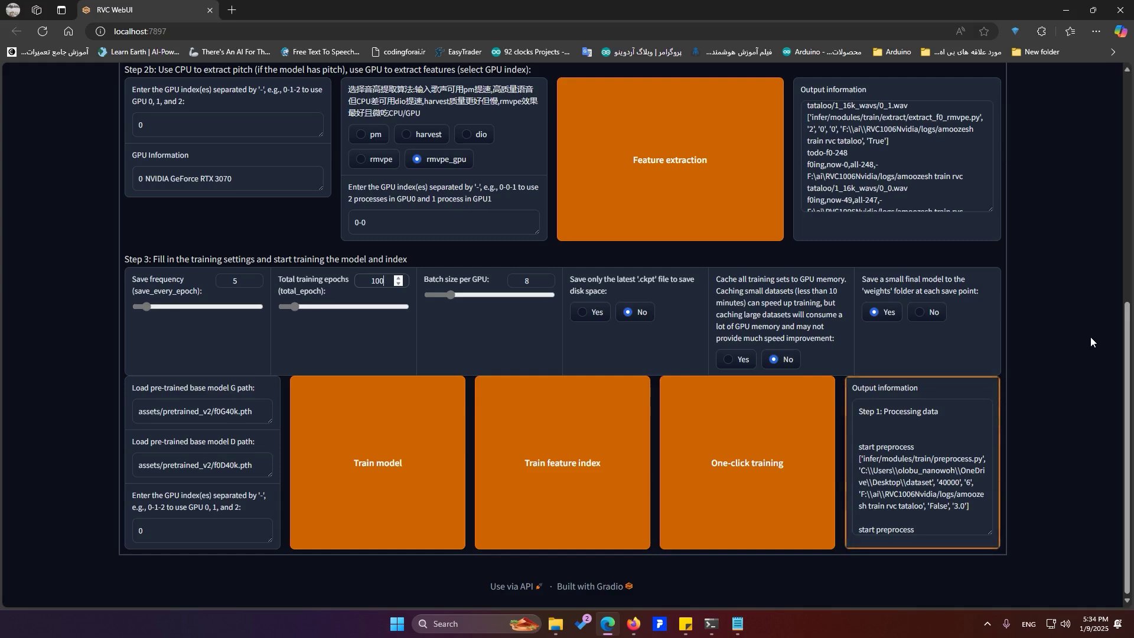
pyautogui.press('BackSpace')
pyautogui.press('BackSpace')
pyautogui.press('BackSpace')
pyautogui.write('300')
pyautogui.press('BackSpace')
pyautogui.press('BackSpace')
pyautogui.press('BackSpace')
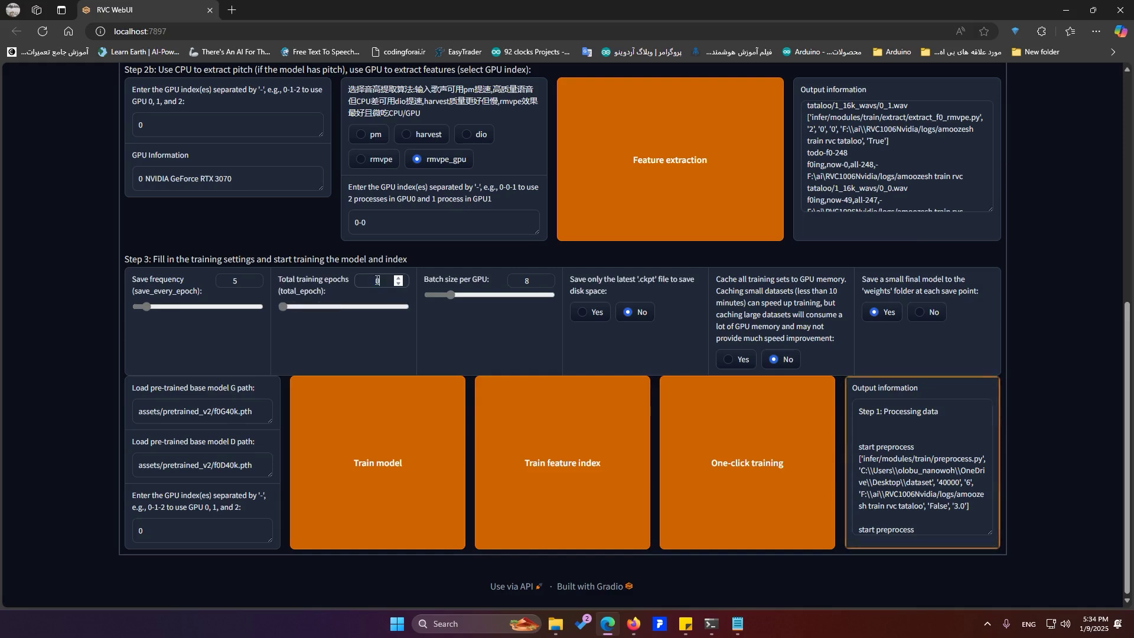
pyautogui.write('20')
# Check the epoch log, refresh the inference voice list and look through it for newly saved checkpoints
pyautogui.click(711, 626)
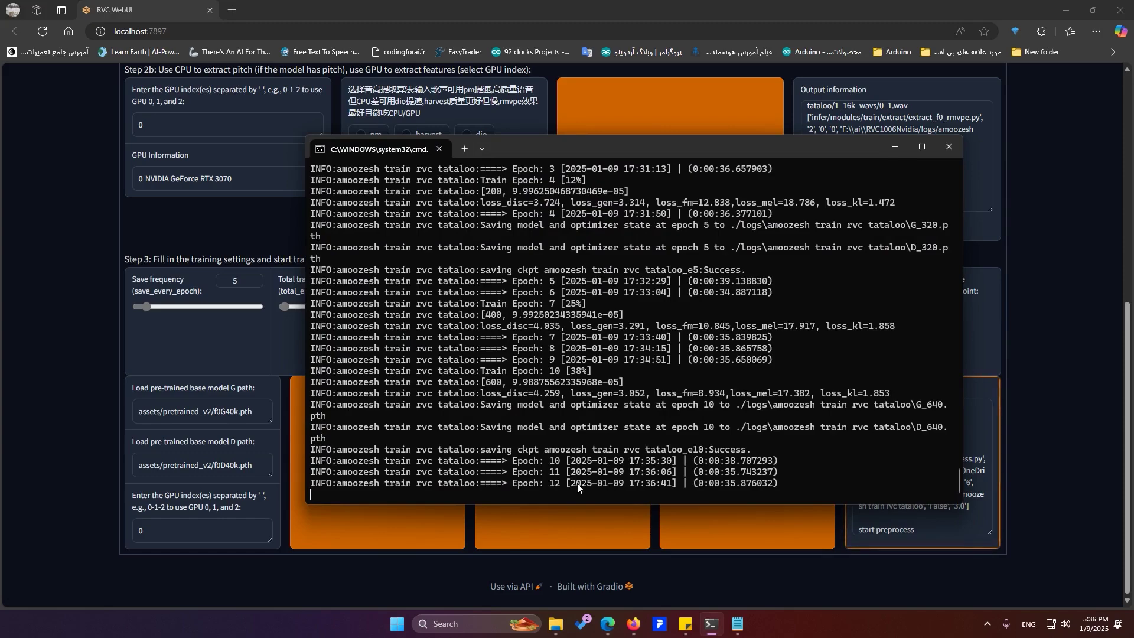
pyautogui.click(229, 229)
pyautogui.scroll(7, 230, 229)
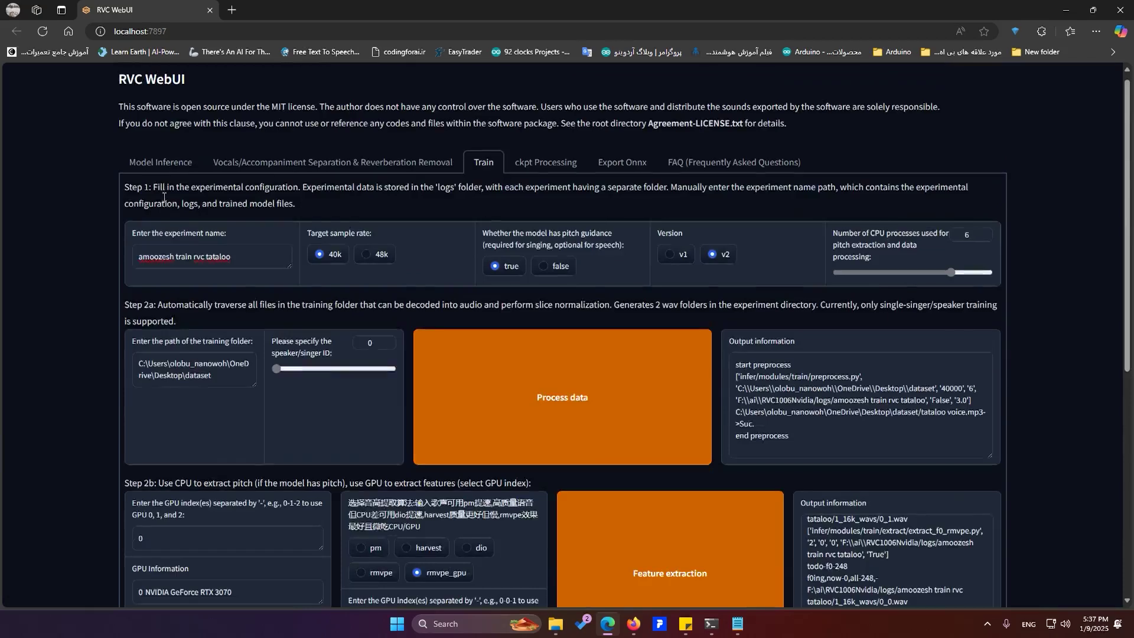
pyautogui.click(172, 171)
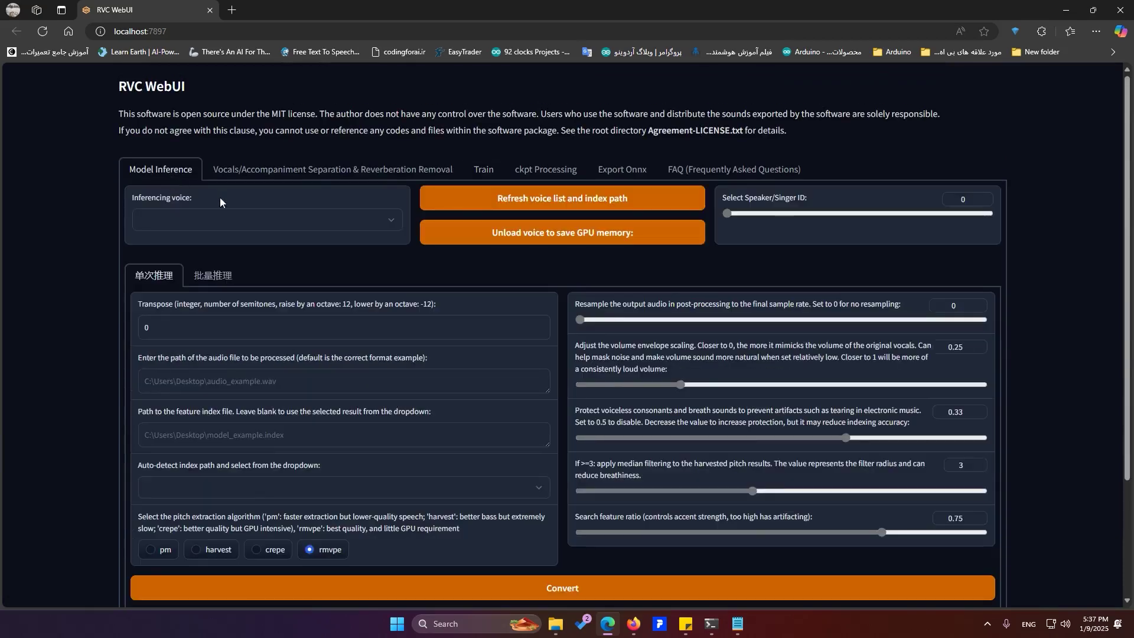
pyautogui.click(489, 204)
pyautogui.click(312, 221)
pyautogui.click(313, 218)
pyautogui.click(313, 217)
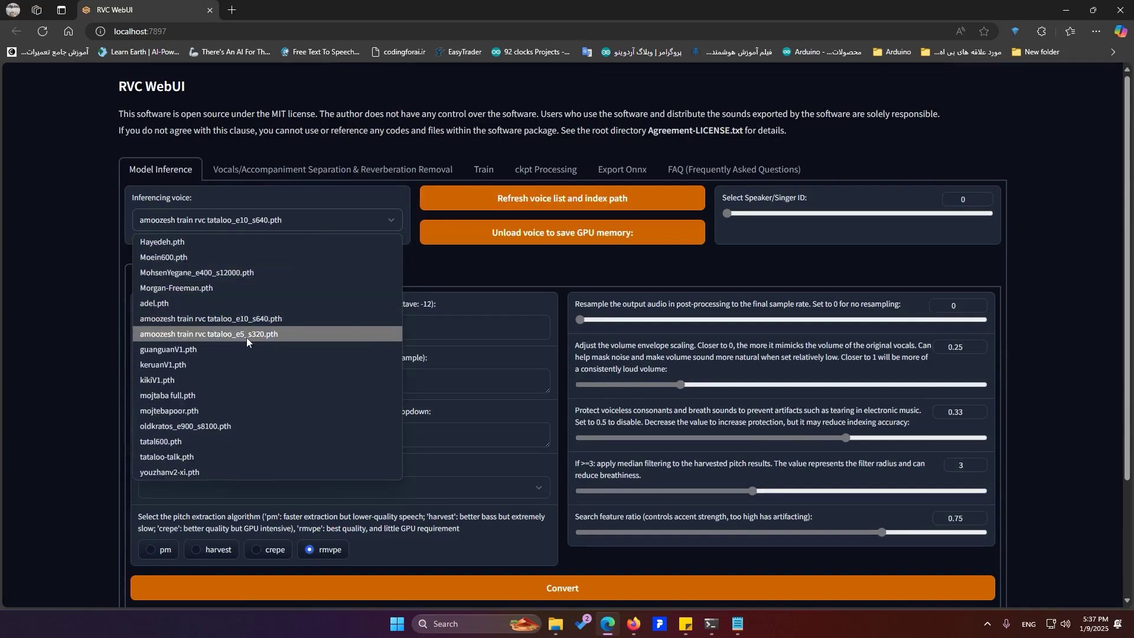
pyautogui.click(94, 323)
# Open the assets\weights folder inside RVC1006Nvidia in File Explorer and examine the saved .pth model files
pyautogui.click(555, 623)
pyautogui.click(532, 576)
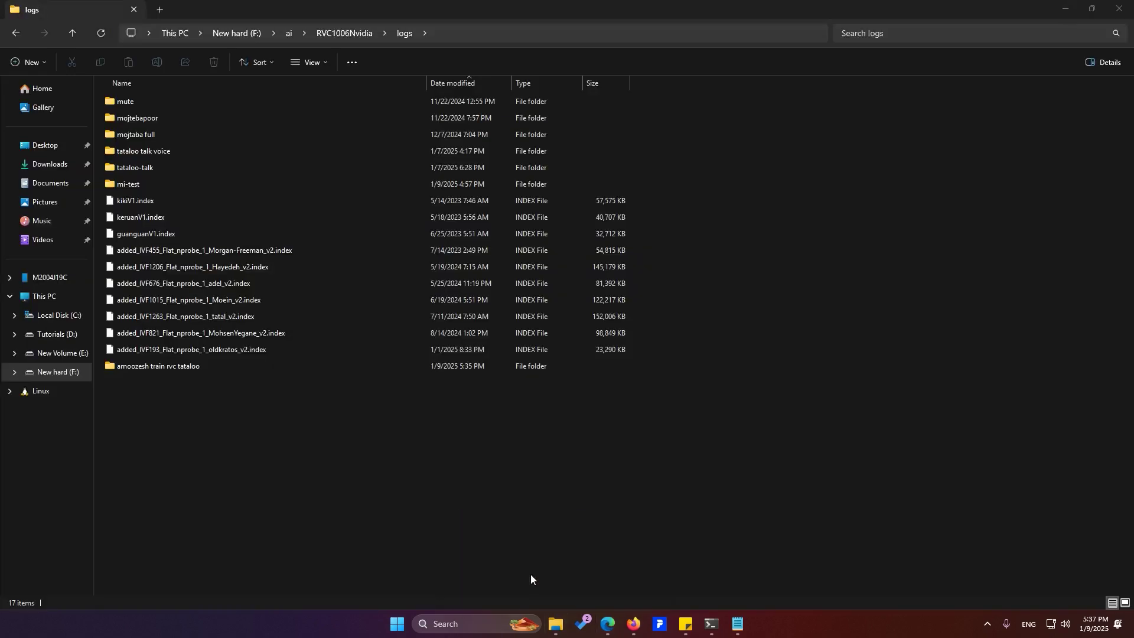
pyautogui.click(339, 33)
pyautogui.click(134, 133)
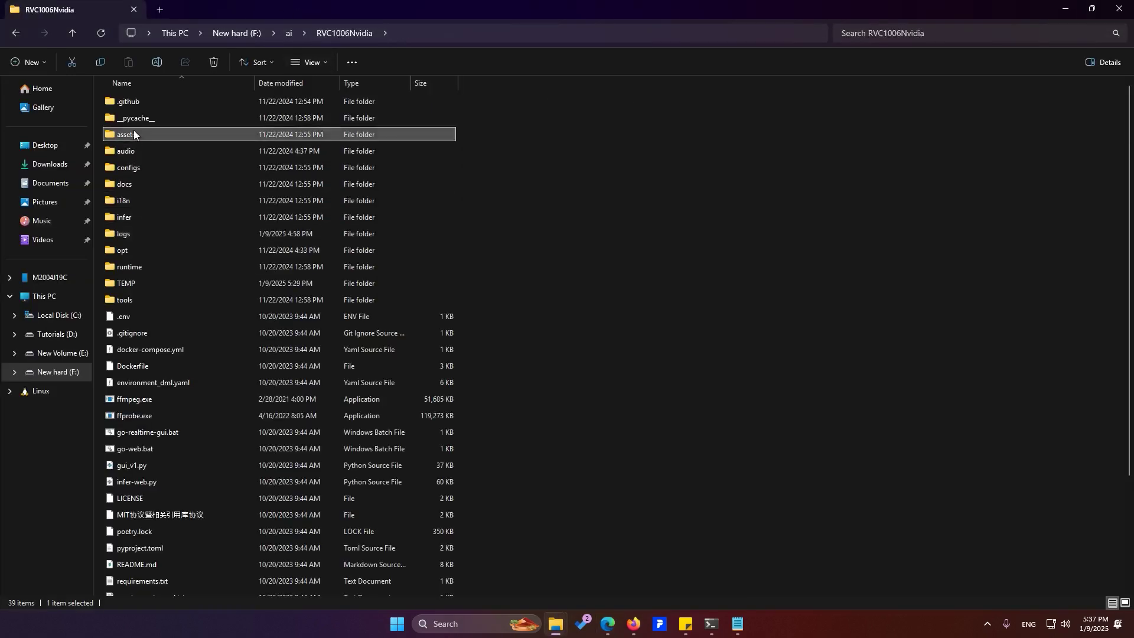
pyautogui.doubleClick(134, 134)
pyautogui.doubleClick(141, 183)
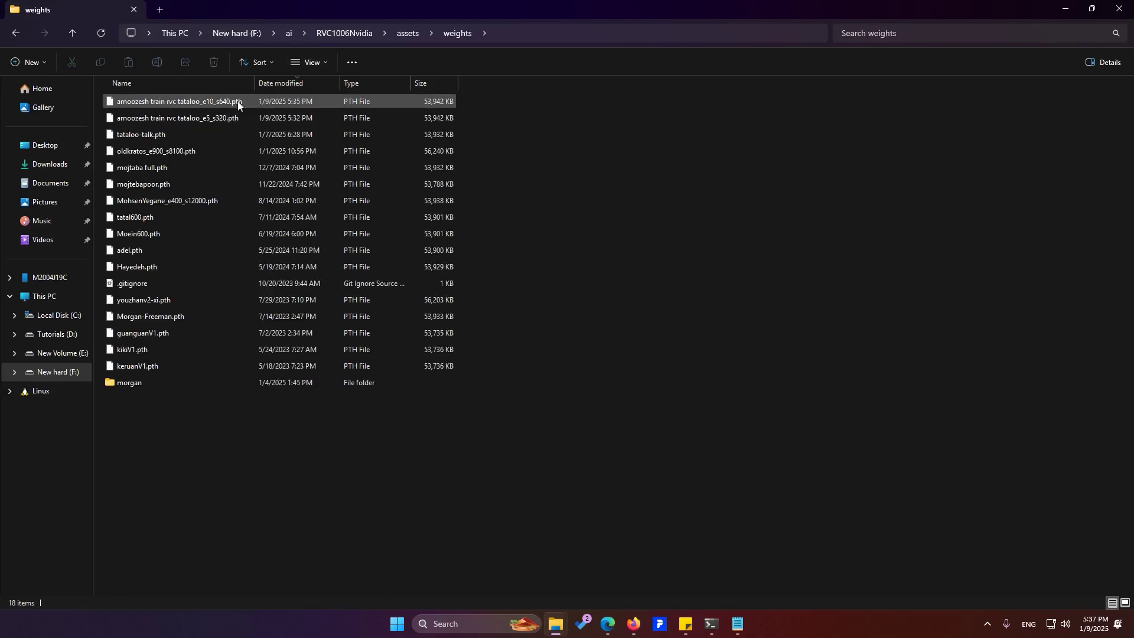
# Check in the command window whether the training run has finished
pyautogui.click(711, 624)
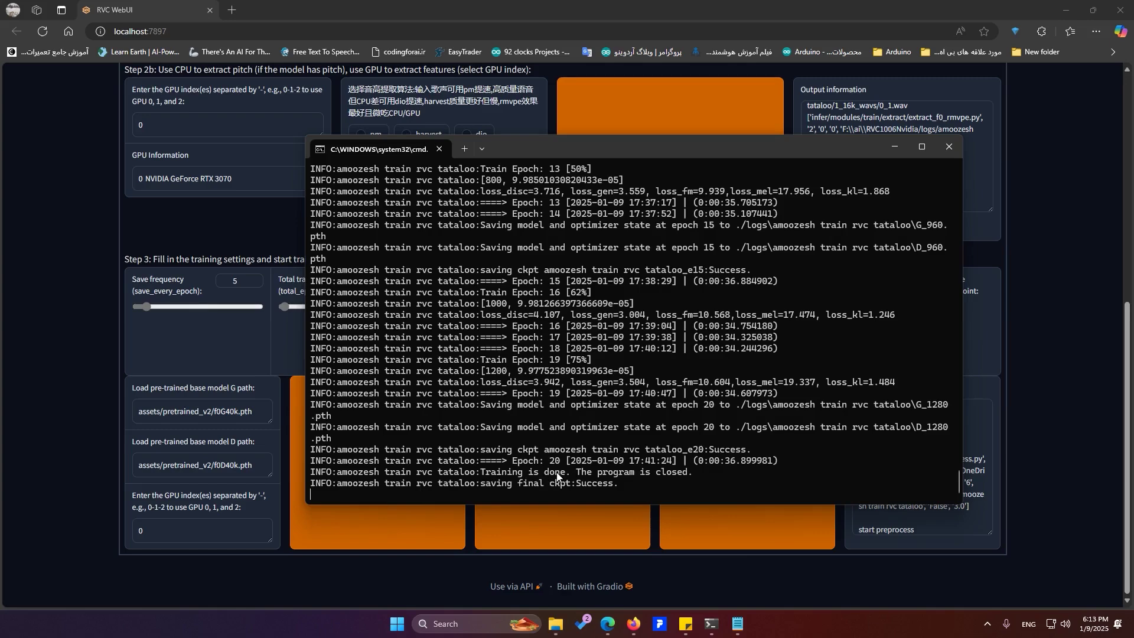
pyautogui.moveTo(787, 152); pyautogui.dragTo(785, 187)
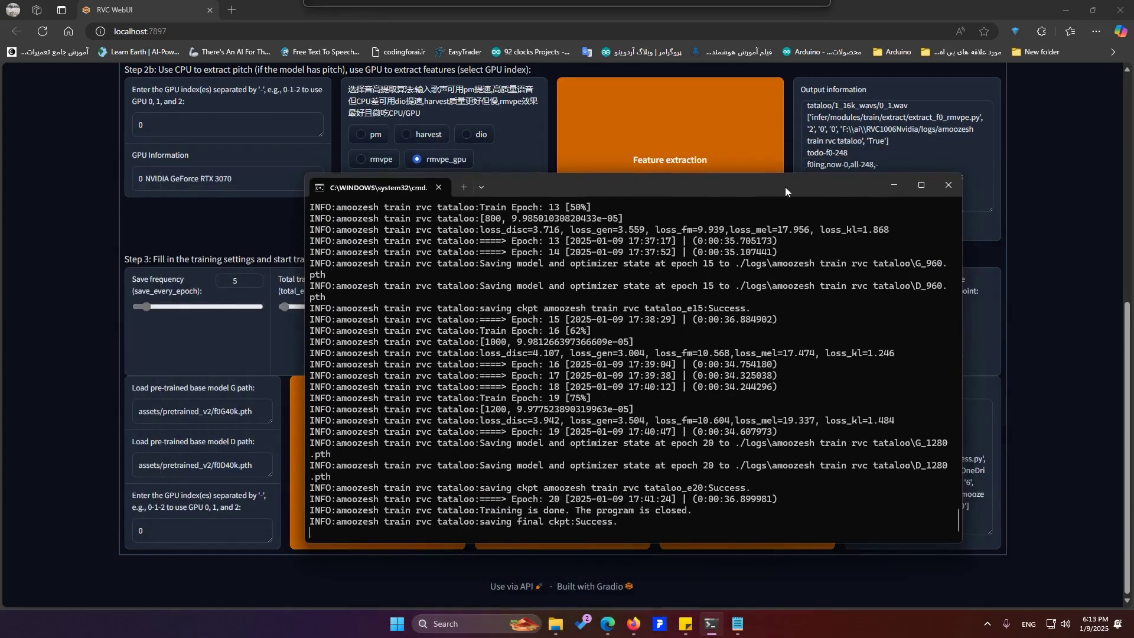
pyautogui.click(1091, 258)
# Refresh the inference voice list, select amoozesh train rvc tataloo.pth and choose its index file added_IVF1889_Flat_nprobe_1_amoozesh train rvc tataloo_v2.index
pyautogui.scroll(6, 354, 325)
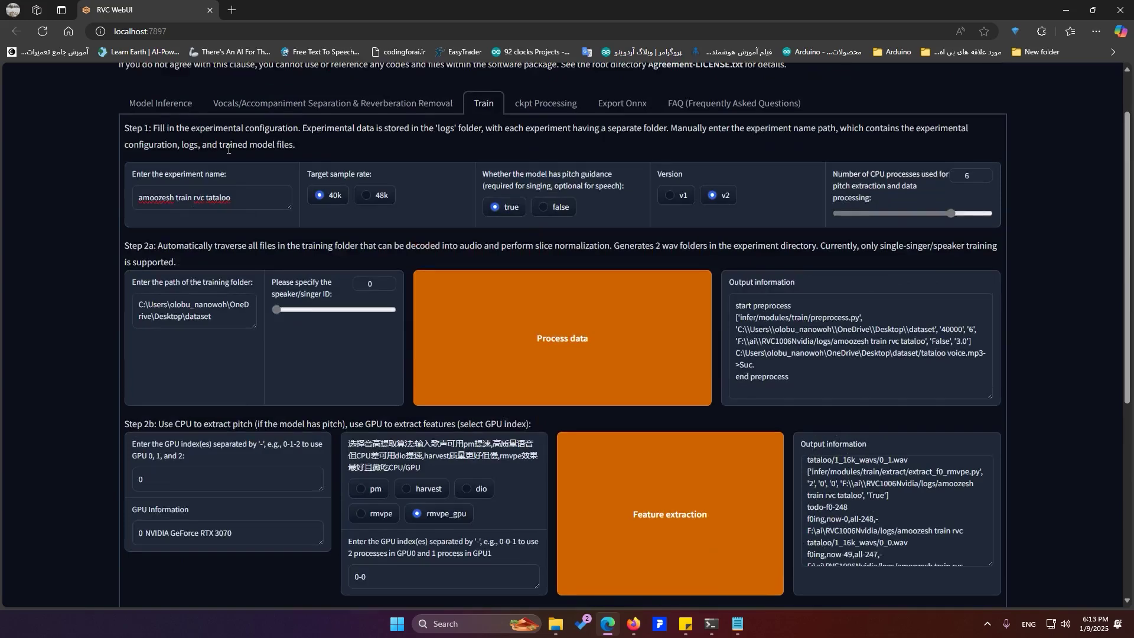
pyautogui.click(177, 110)
pyautogui.scroll(2, 363, 256)
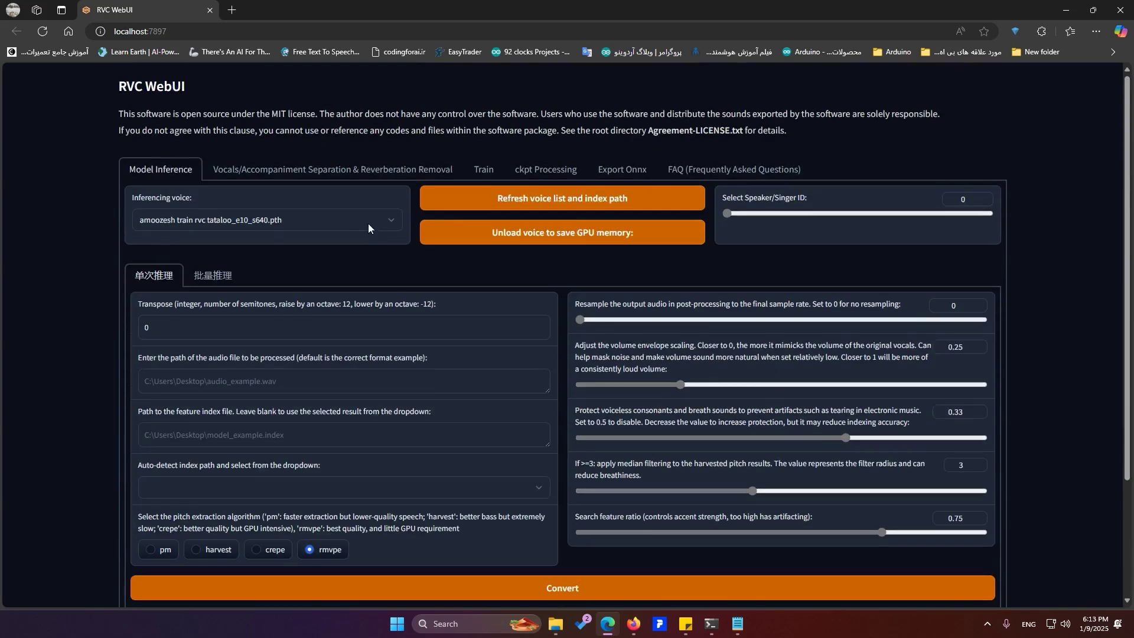
pyautogui.click(527, 208)
pyautogui.click(379, 220)
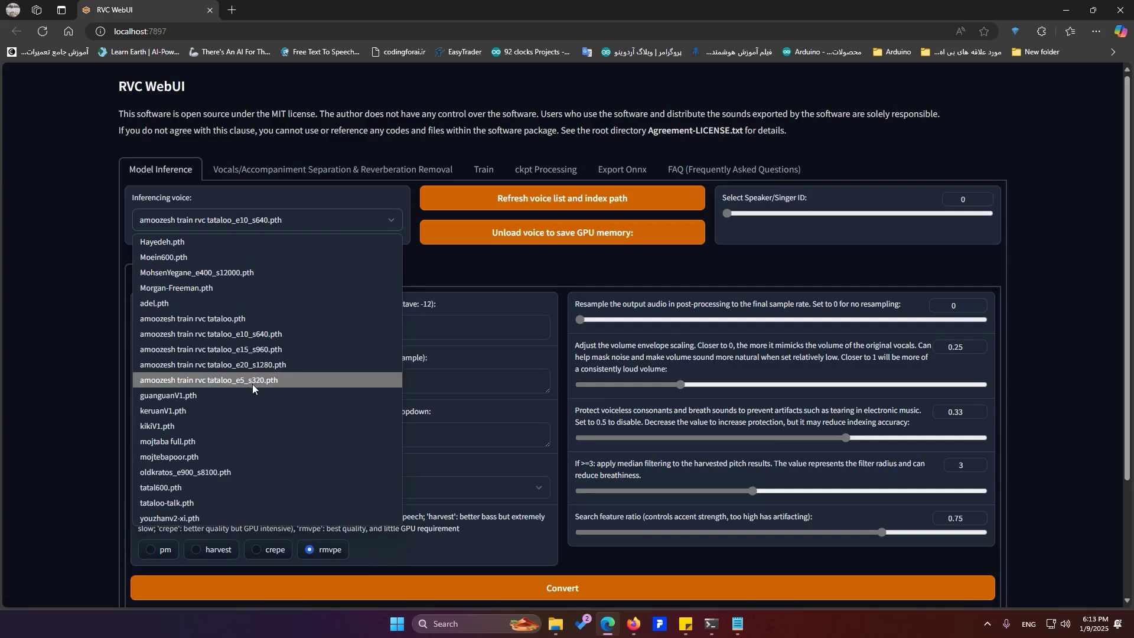
pyautogui.click(225, 320)
pyautogui.click(313, 213)
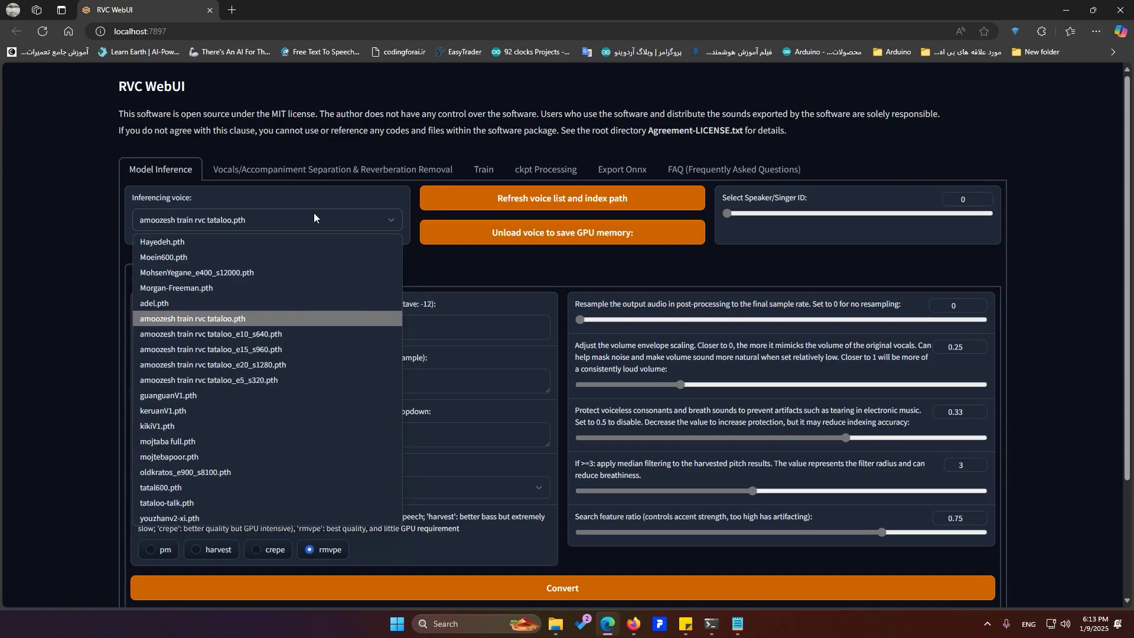
pyautogui.click(238, 320)
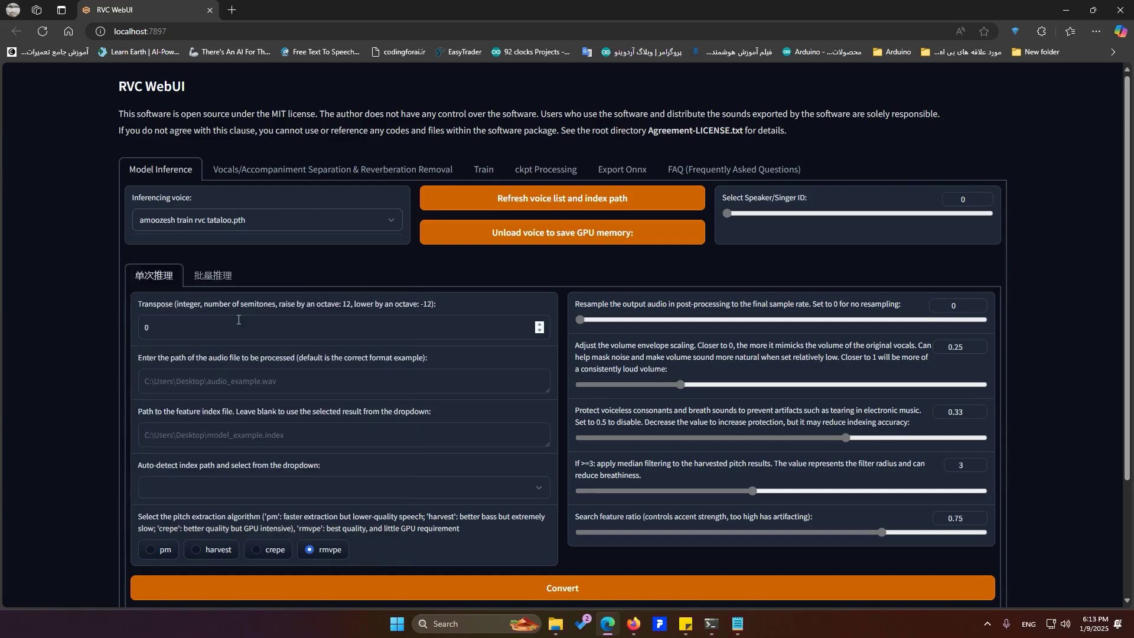
pyautogui.click(285, 489)
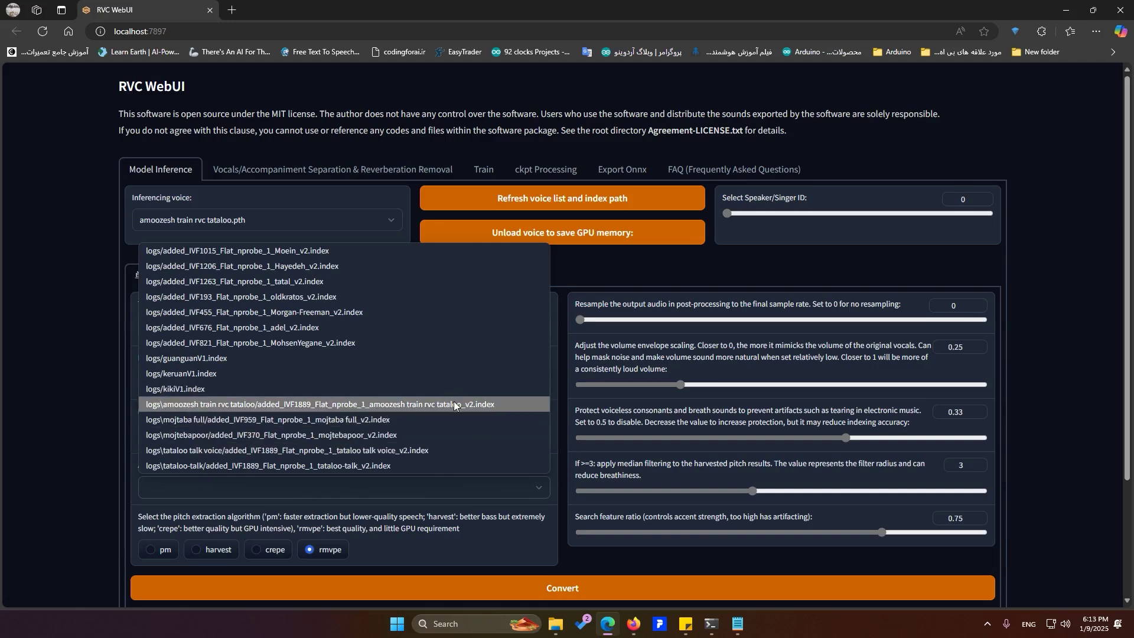
pyautogui.click(485, 406)
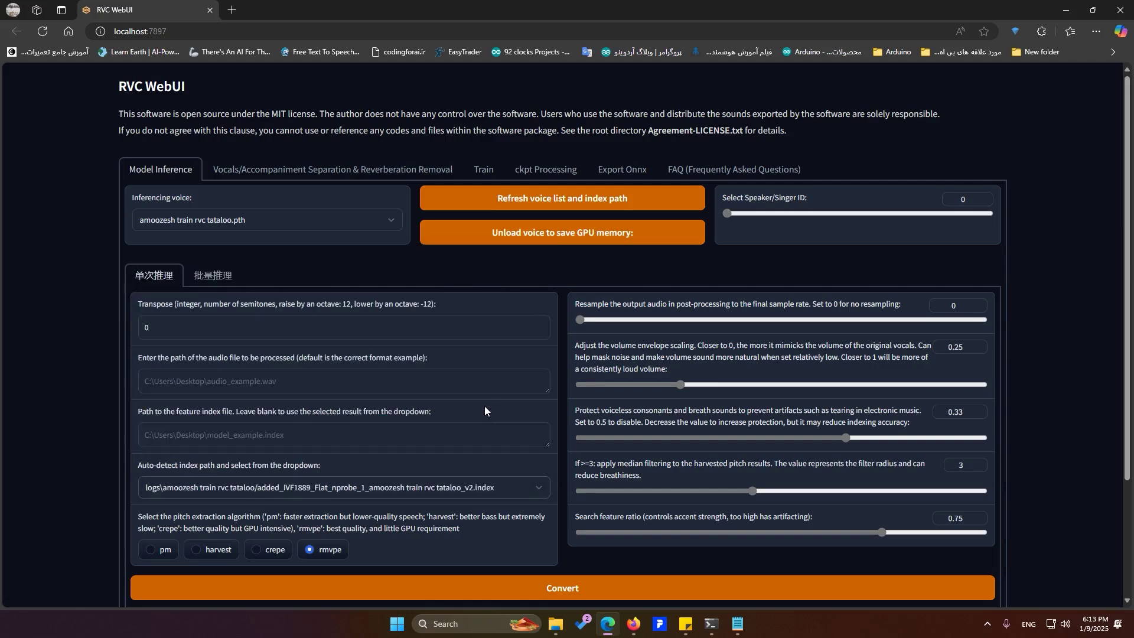